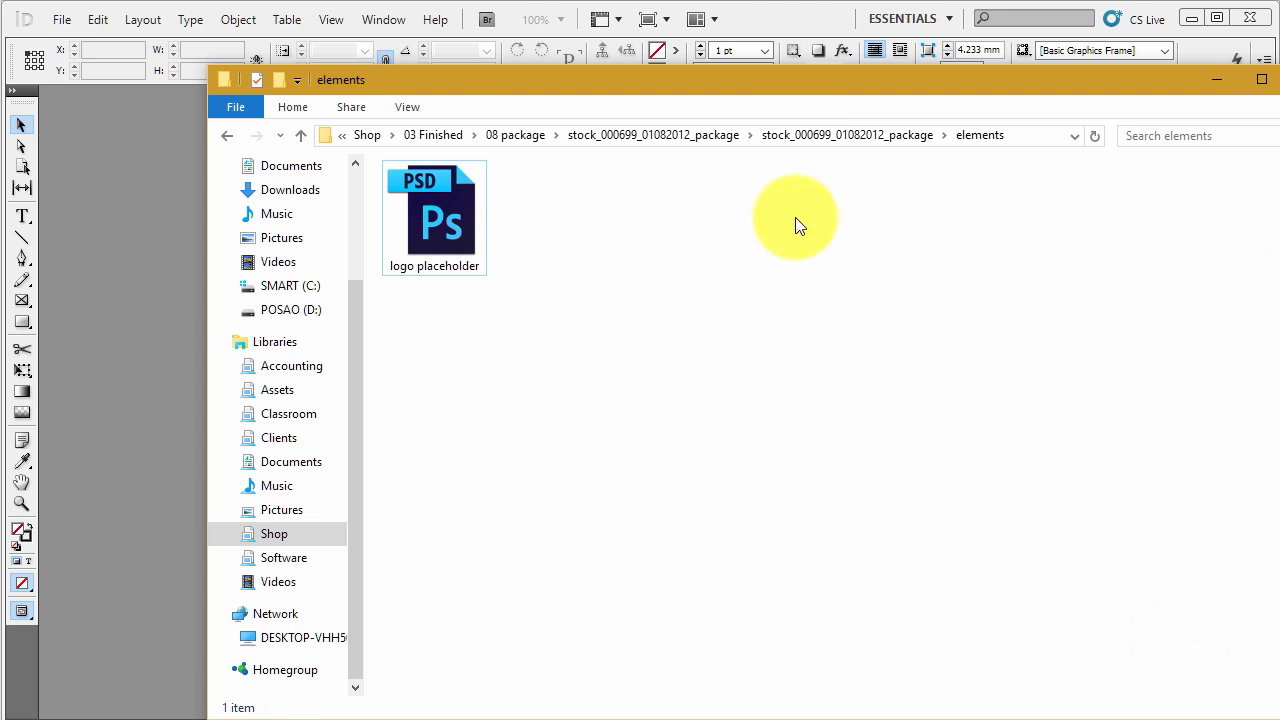
- Open the package's INDD folder and compare the IDML and CS5.5 versions of the BLUE template file
left_click(811, 136)
double_click(812, 236)
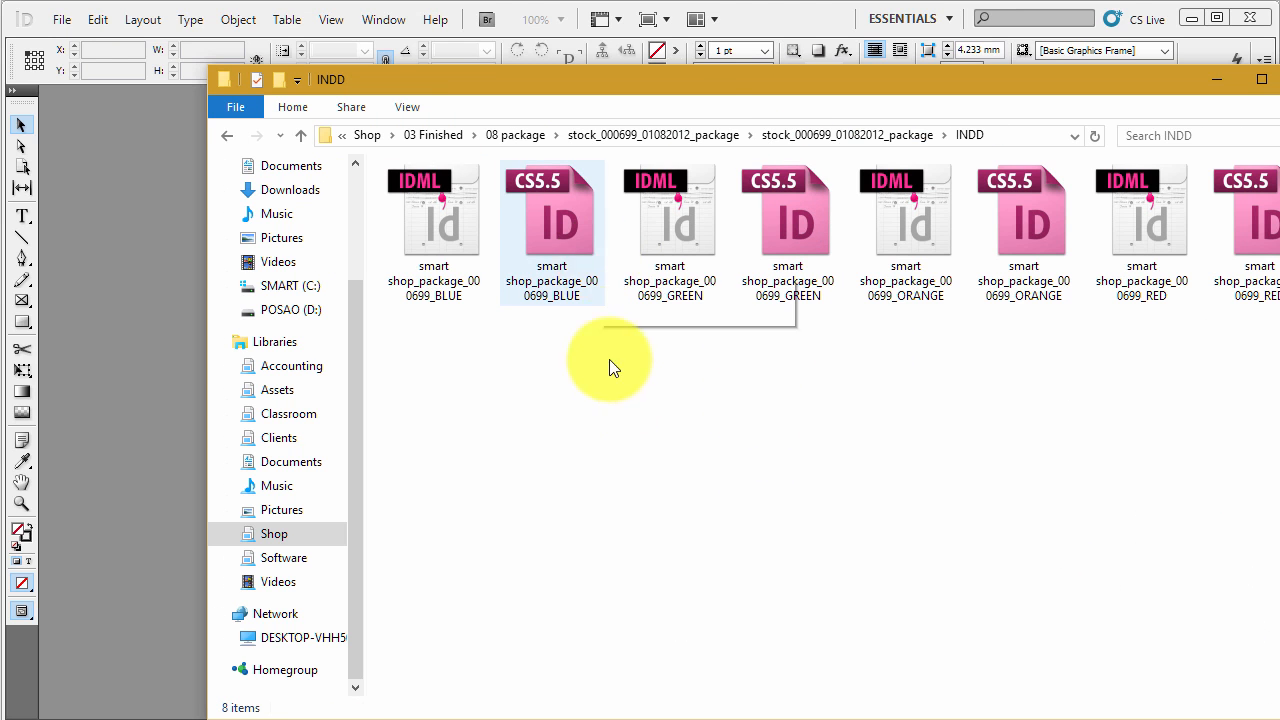
left_click(622, 398)
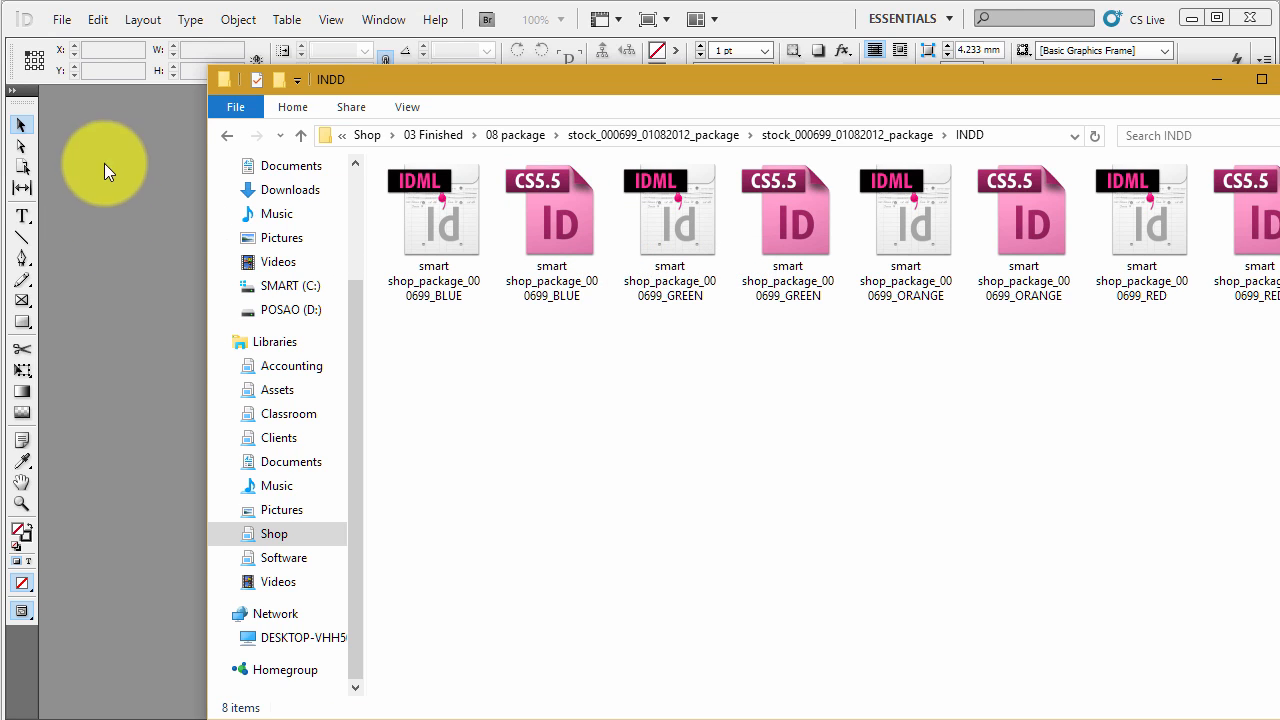
left_click(473, 215)
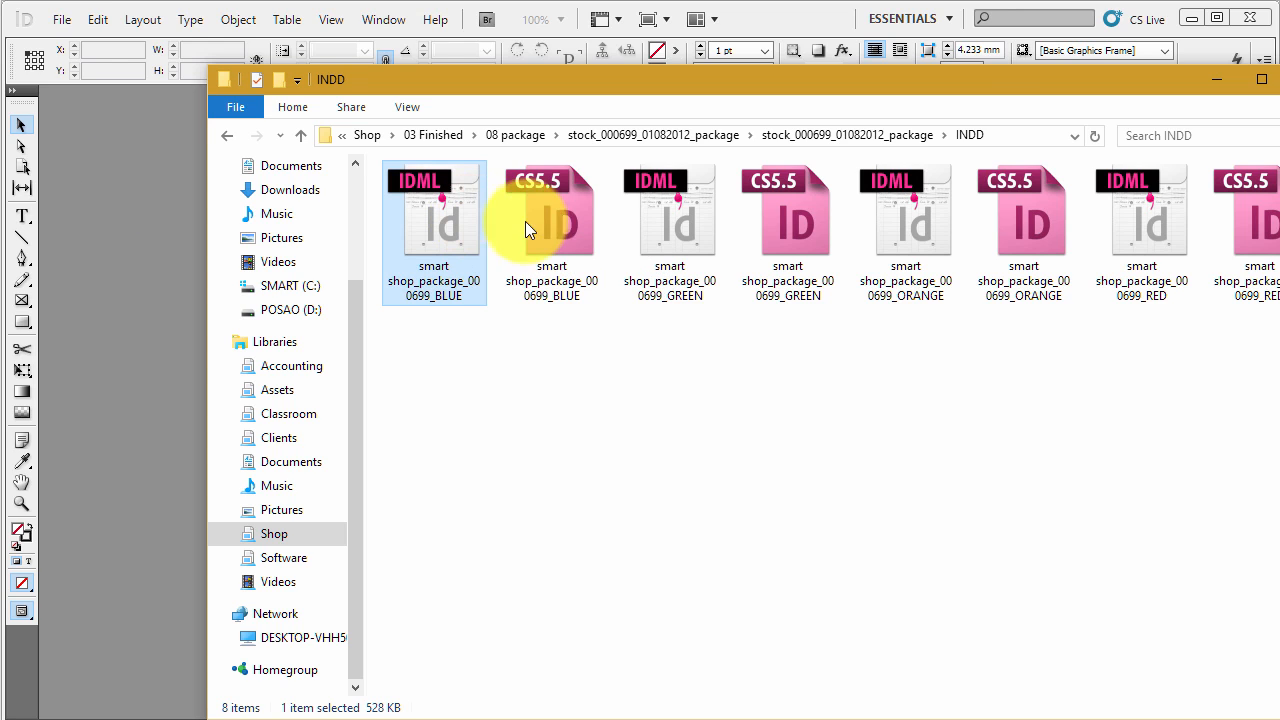
left_click(551, 221)
left_click(455, 226)
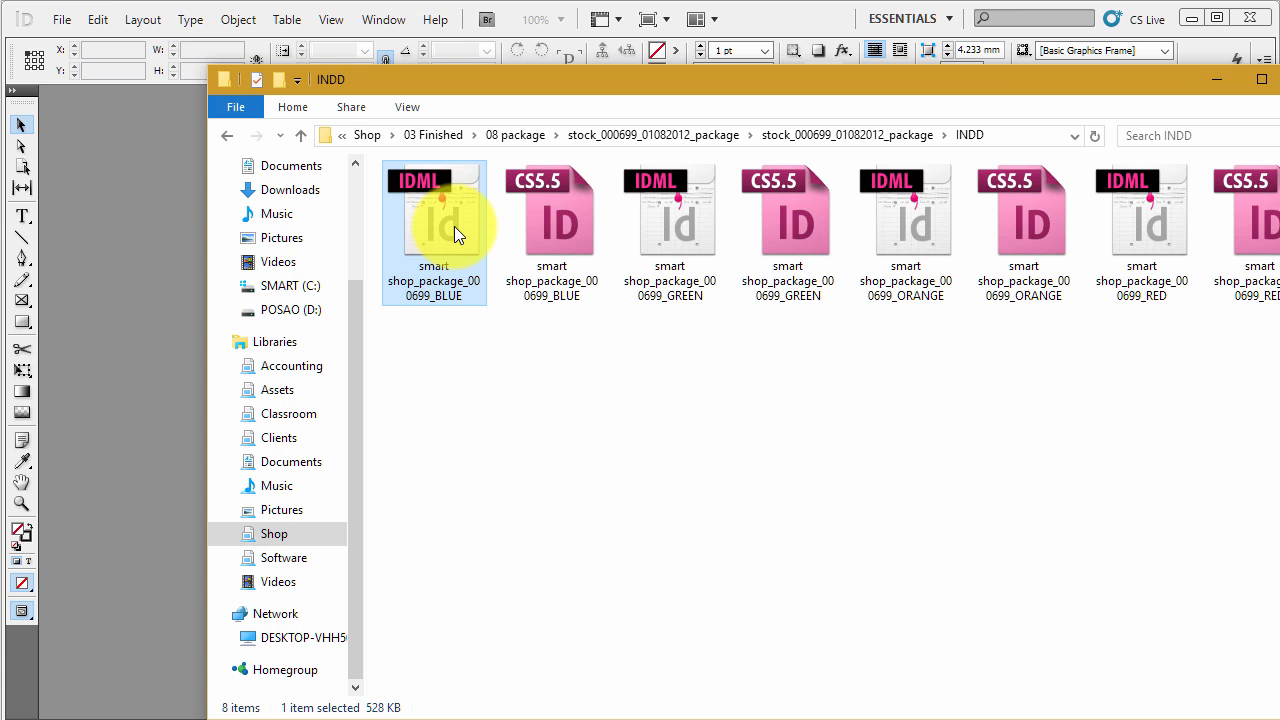
left_click(558, 190)
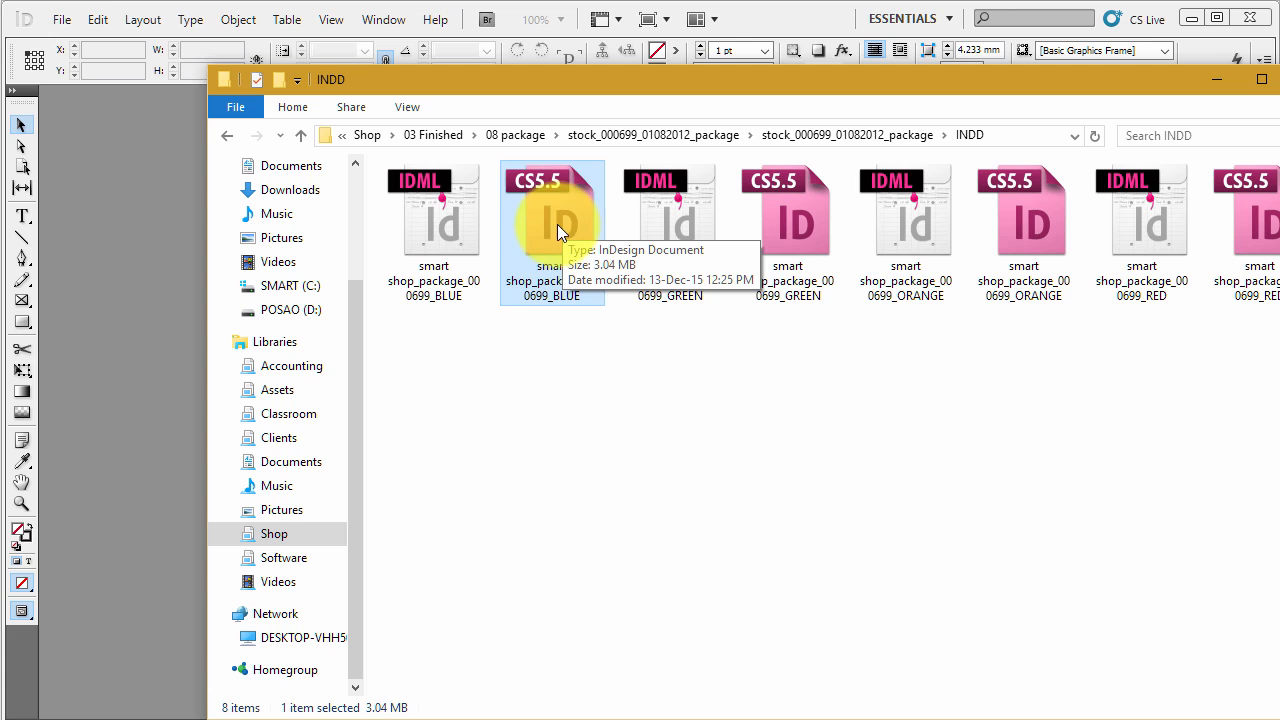
left_click(443, 215)
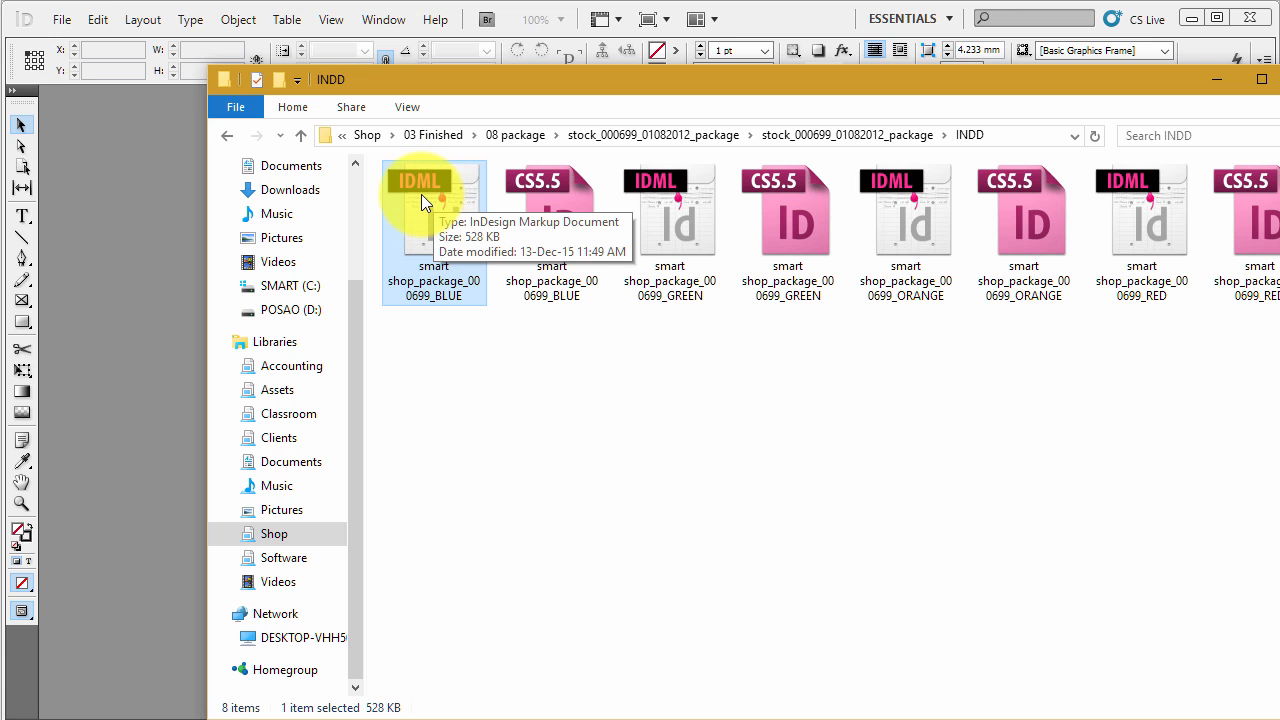
- Open the CS5.5 version of smart shop_package_000699_BLUE in InDesign and update its modified links
left_click(566, 200)
left_click_drag(563, 212, 145, 230)
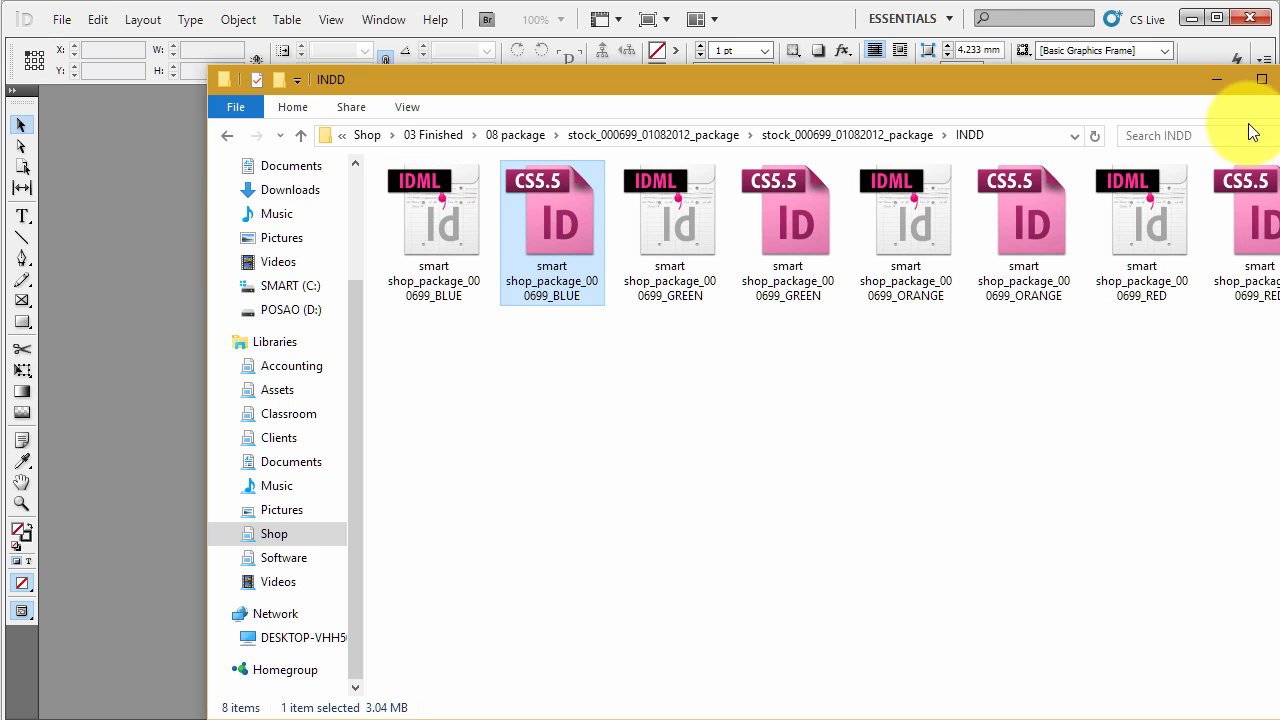
left_click(758, 20)
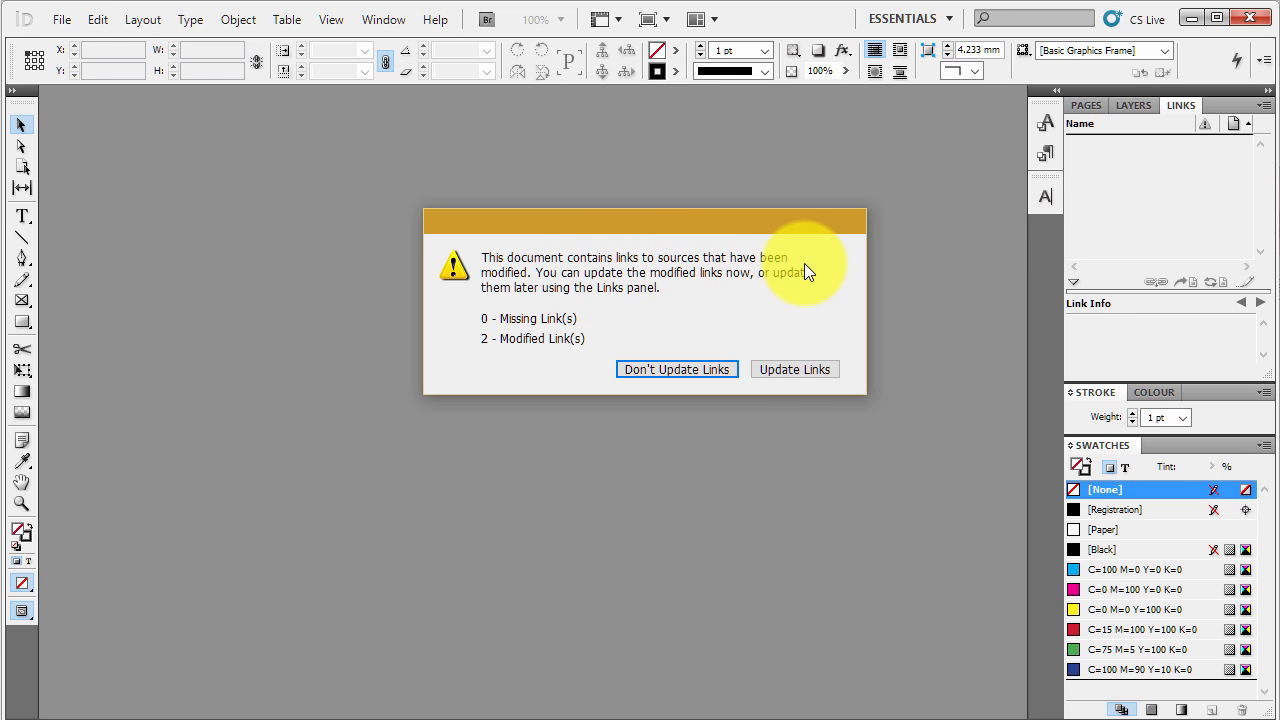
left_click(820, 369)
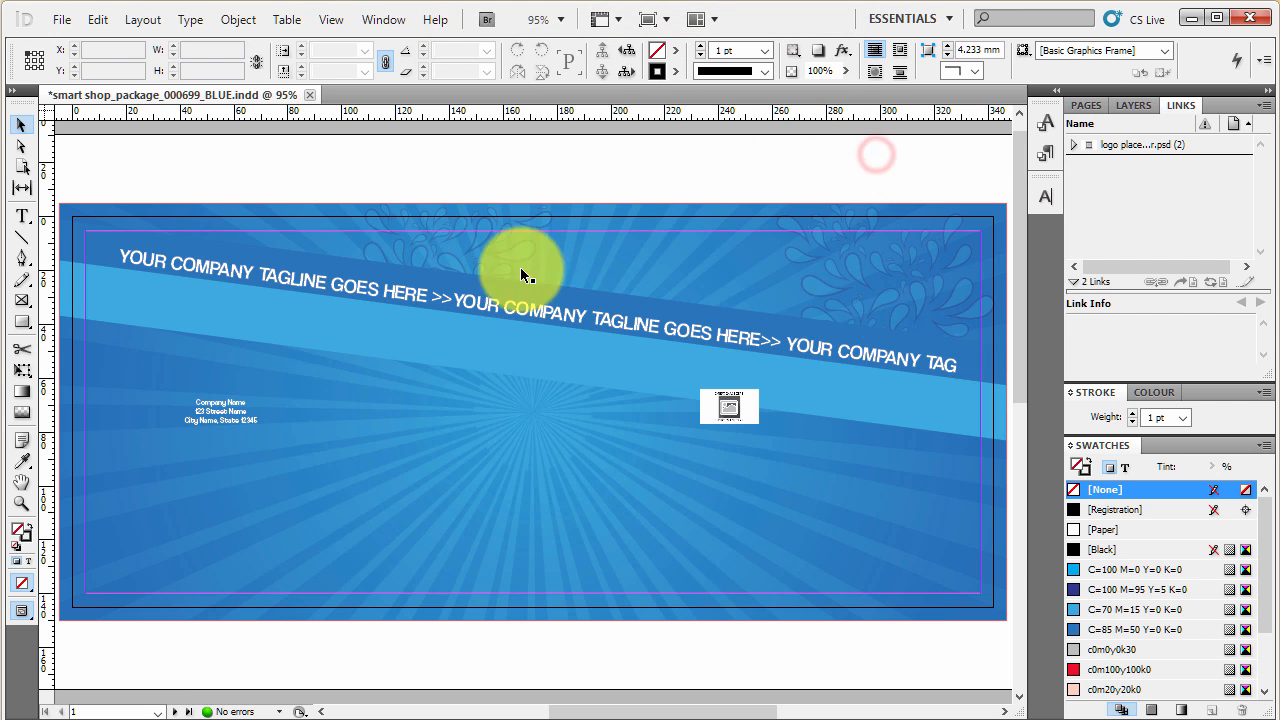
- Look over the document's two pages and return to the first page
scroll(678, 500, "down", 10)
scroll(690, 500, "up", 8)
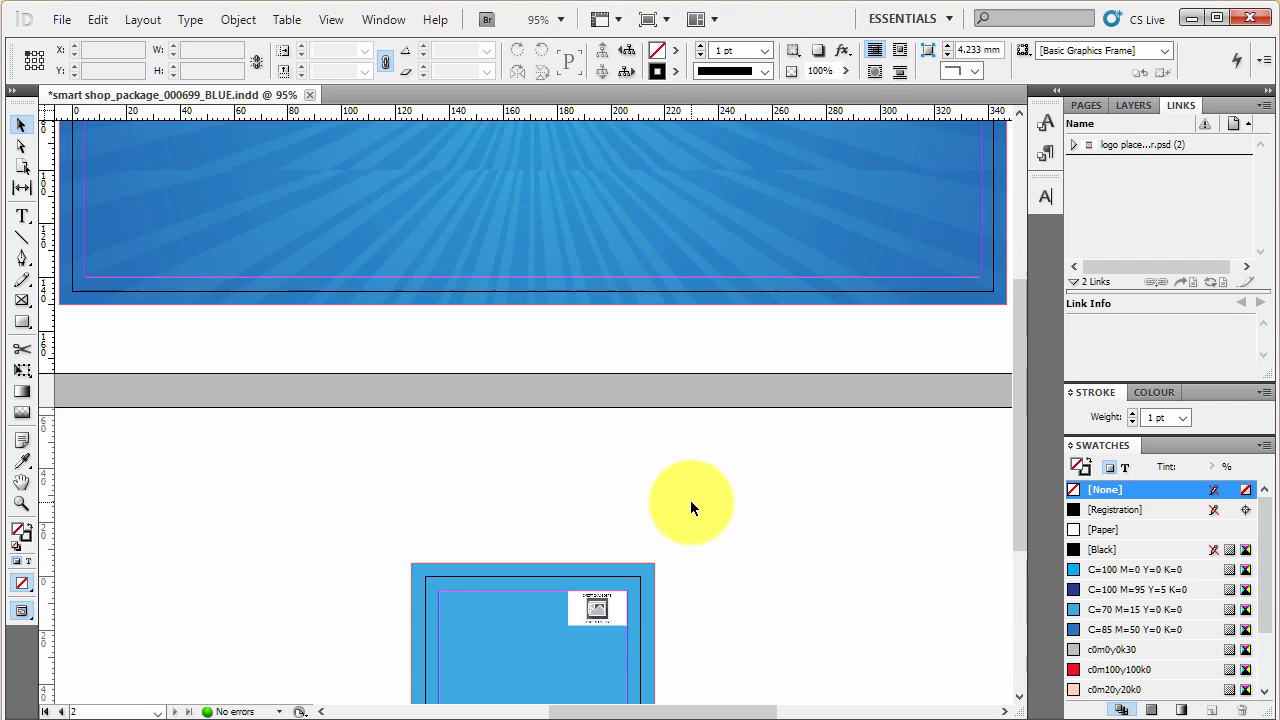
scroll(690, 500, "up", 2)
left_click(740, 145)
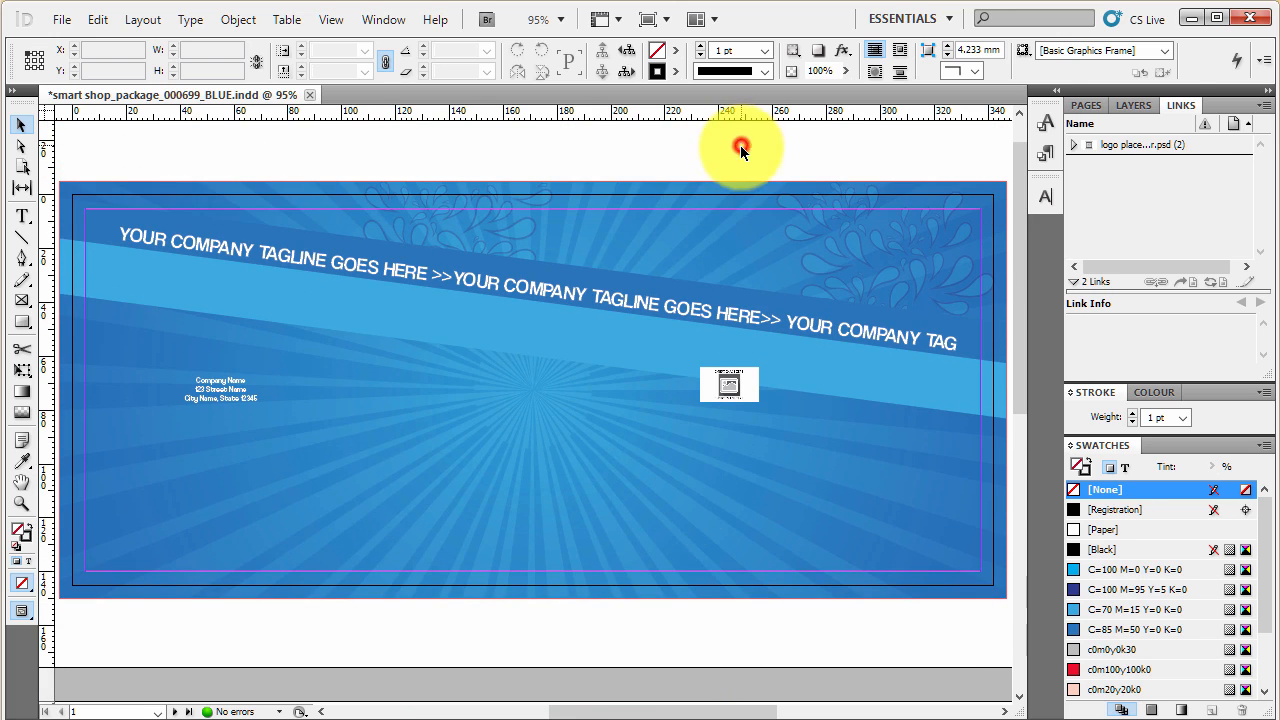
- Inspect the print guides and cutlines layers by showing and hiding each one, and select the logo placeholder layer
left_click(1135, 105)
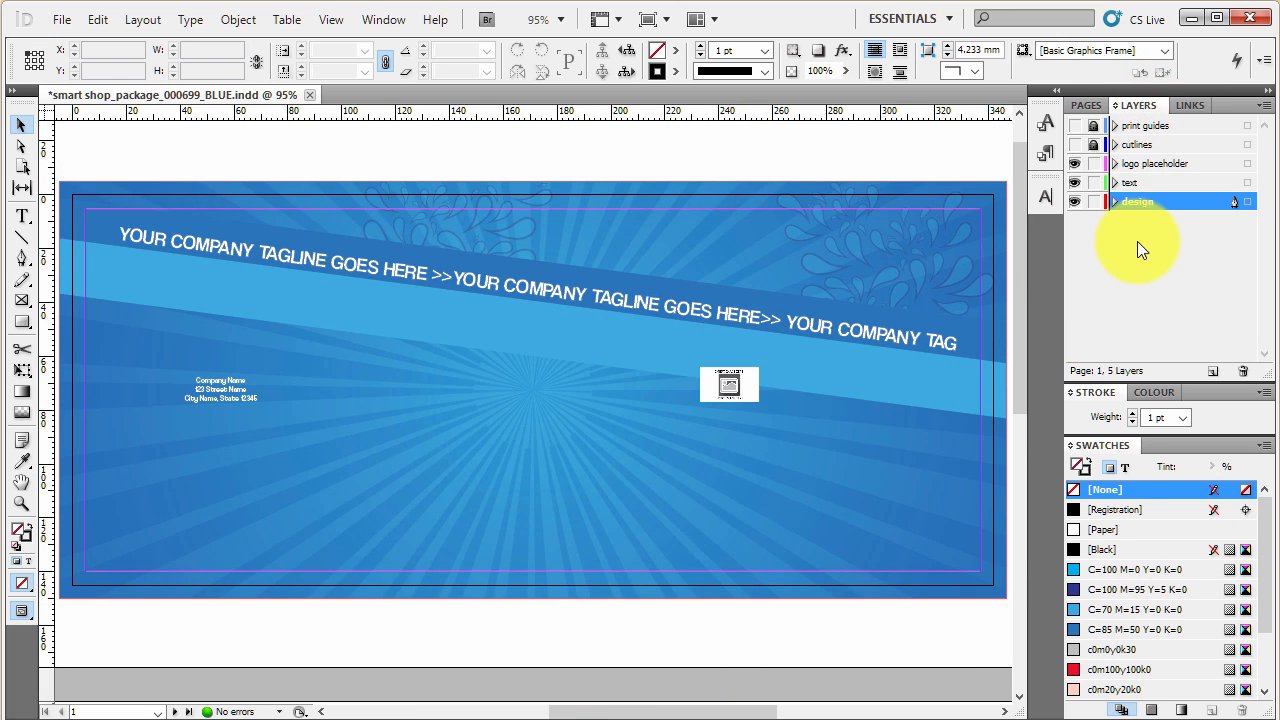
left_click(1074, 126)
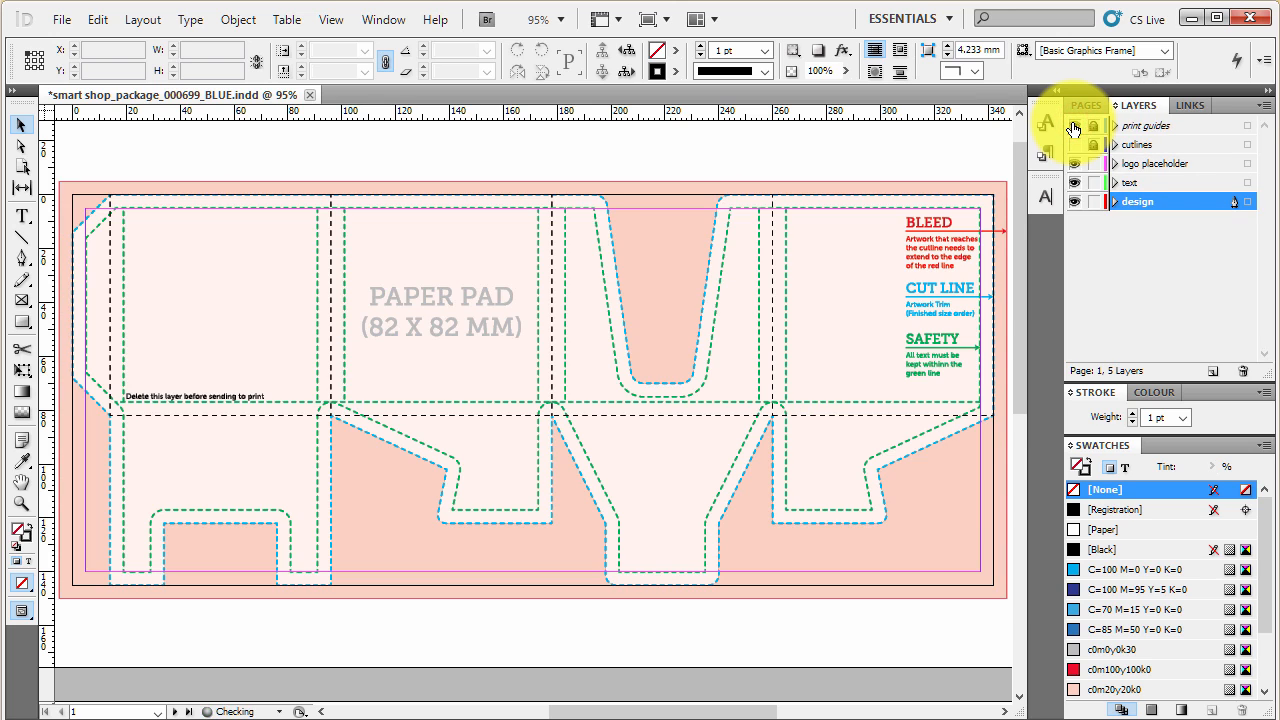
left_click(1074, 126)
left_click(1074, 145)
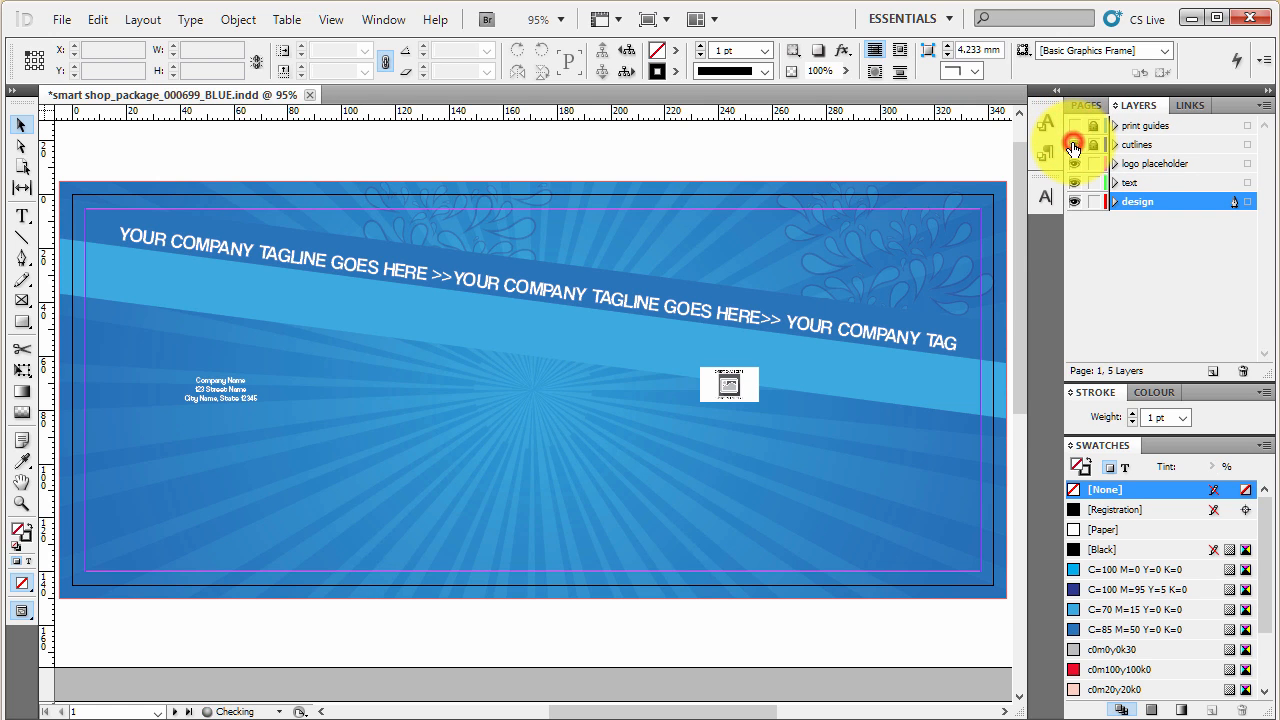
left_click(1140, 145)
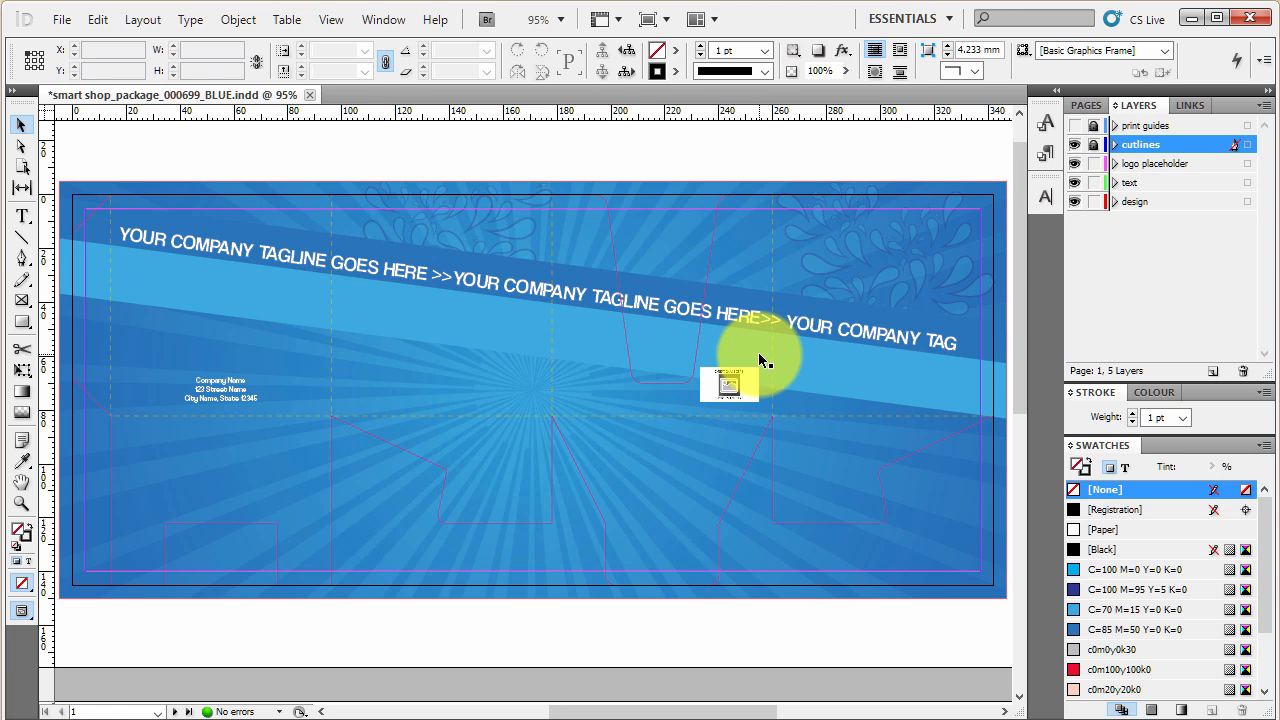
left_click(1075, 145)
left_click(1140, 163)
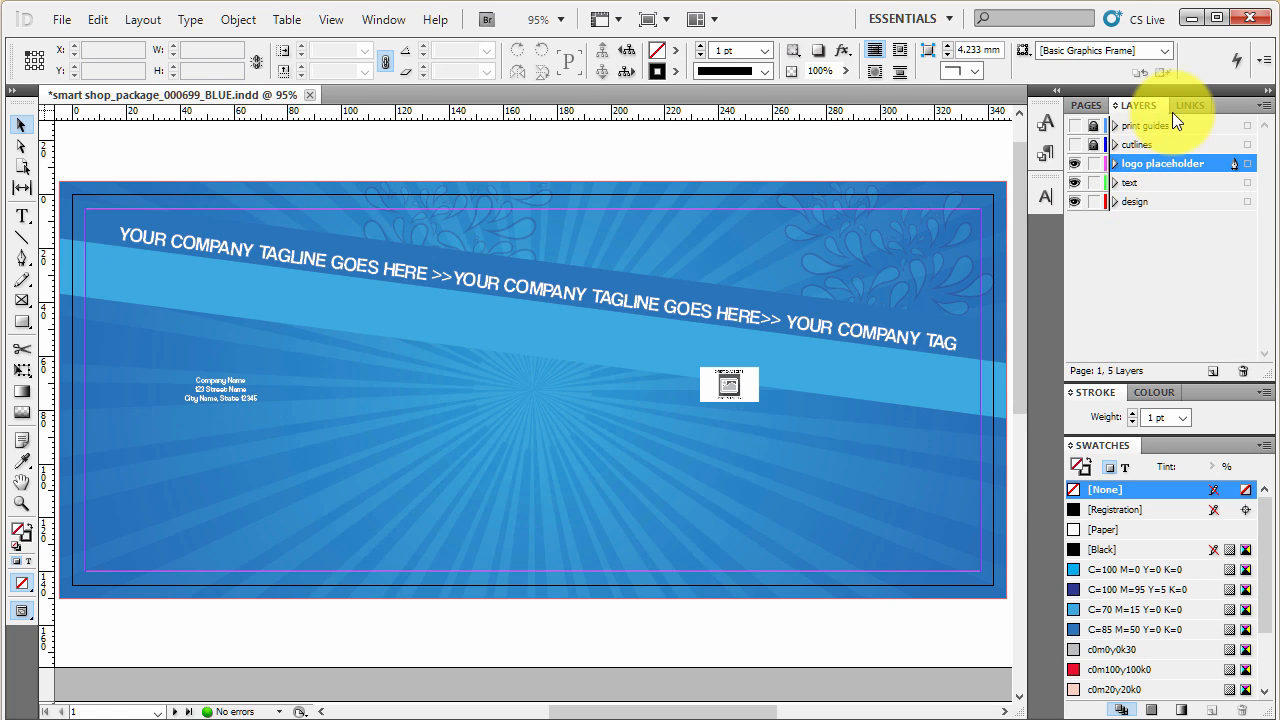
- Expand the logo placeholder link to list its instances and check the placeholder image on page 1
left_click(1187, 104)
left_click(1145, 147)
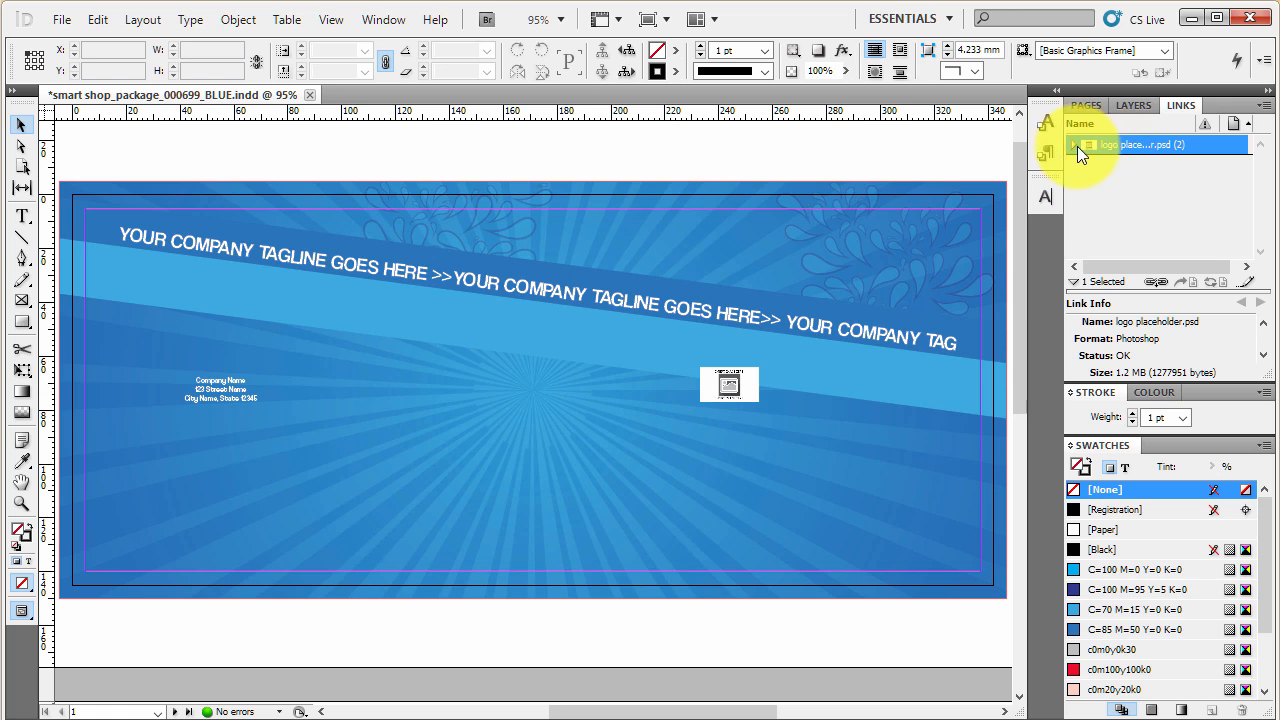
left_click(734, 381)
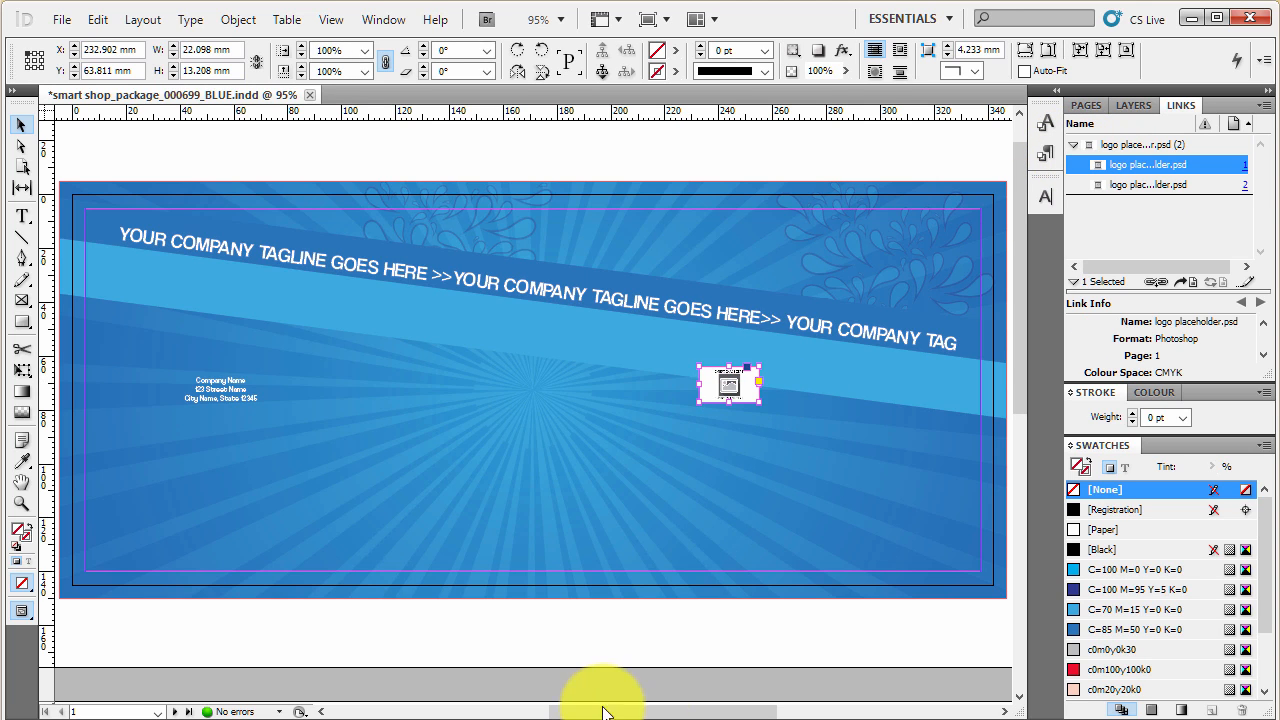
left_click(628, 638)
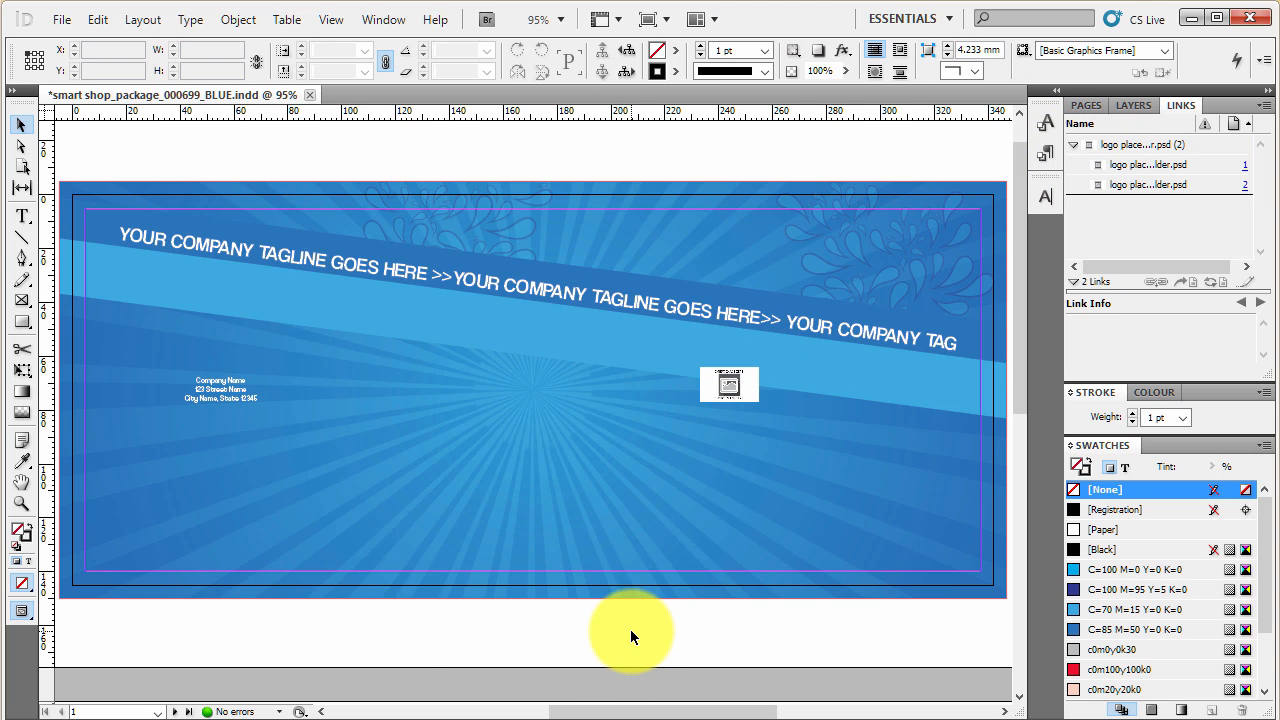
- Switch to File Explorer, open logo placeholder from the elements folder in Photoshop, and close the BLUE paper pad document without saving
key("alt+Tab")
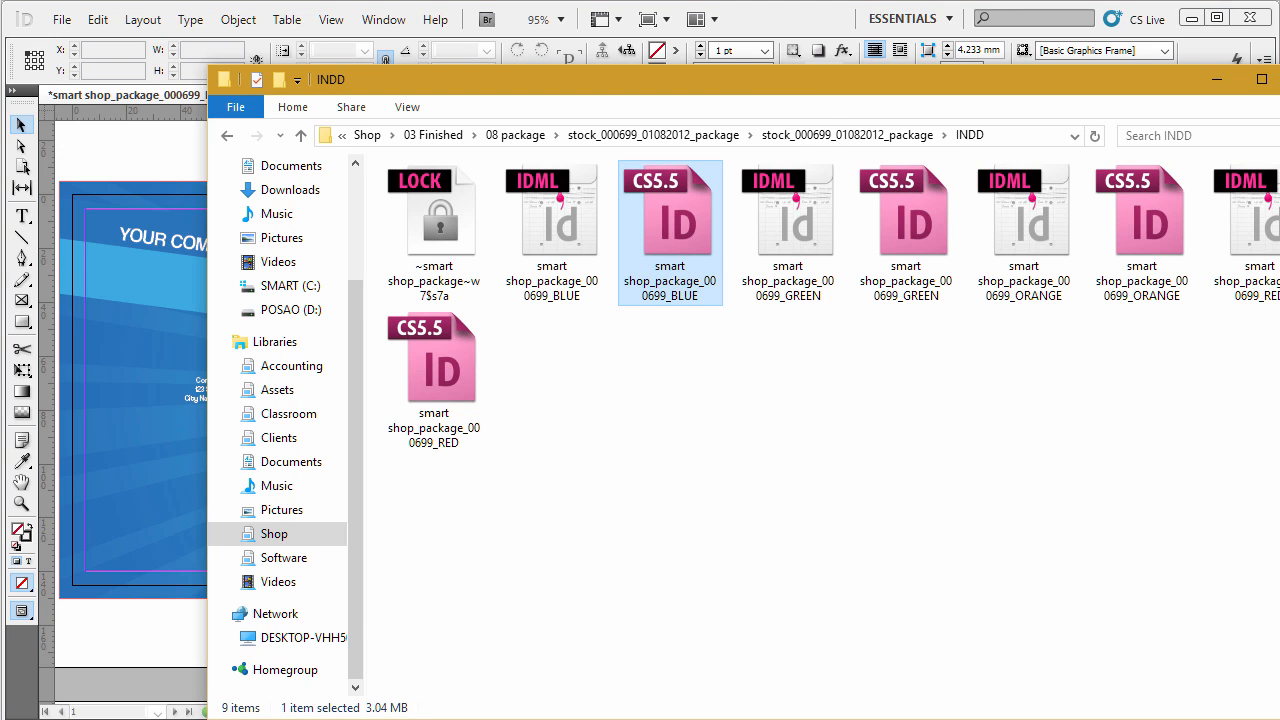
left_click(907, 134)
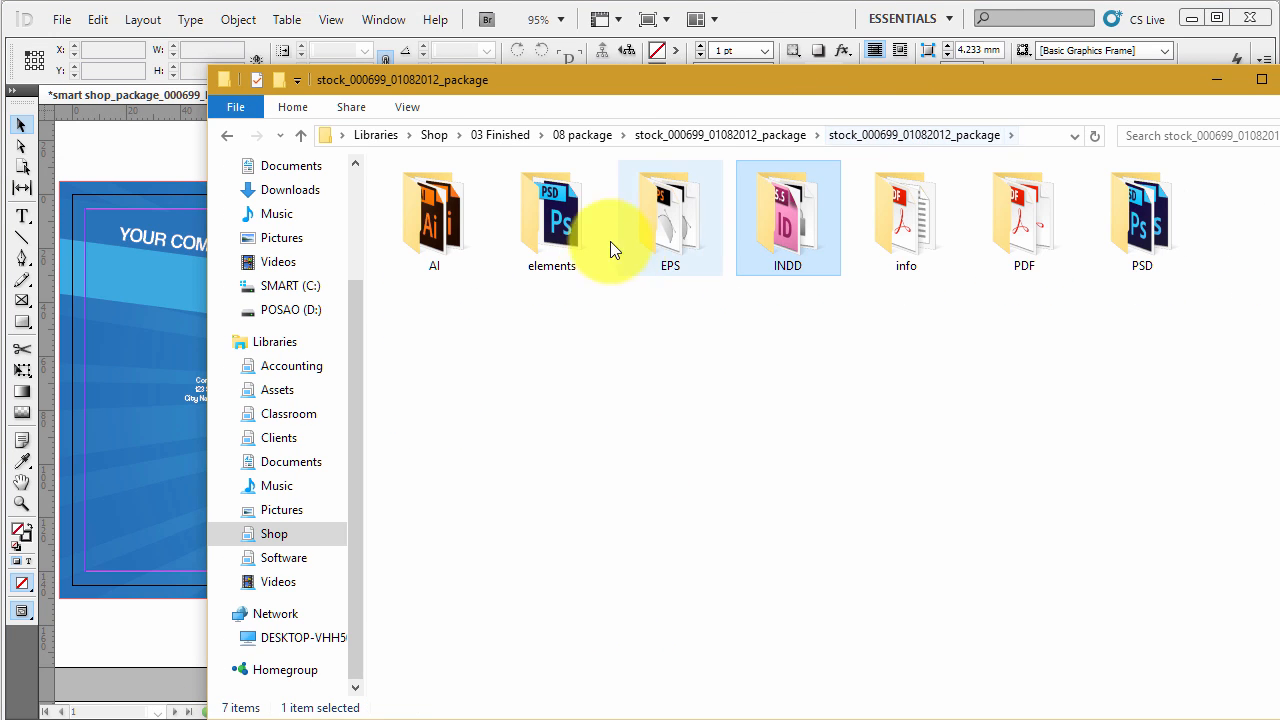
double_click(560, 212)
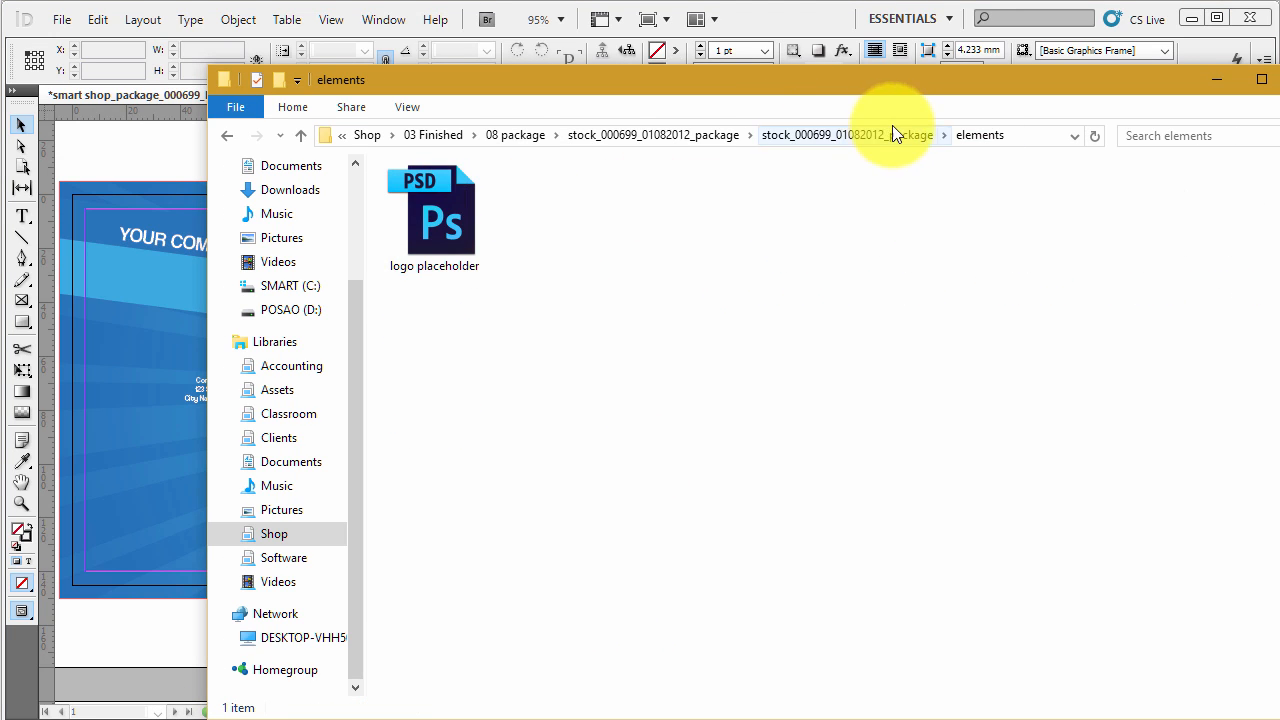
left_click(469, 218)
double_click(469, 218)
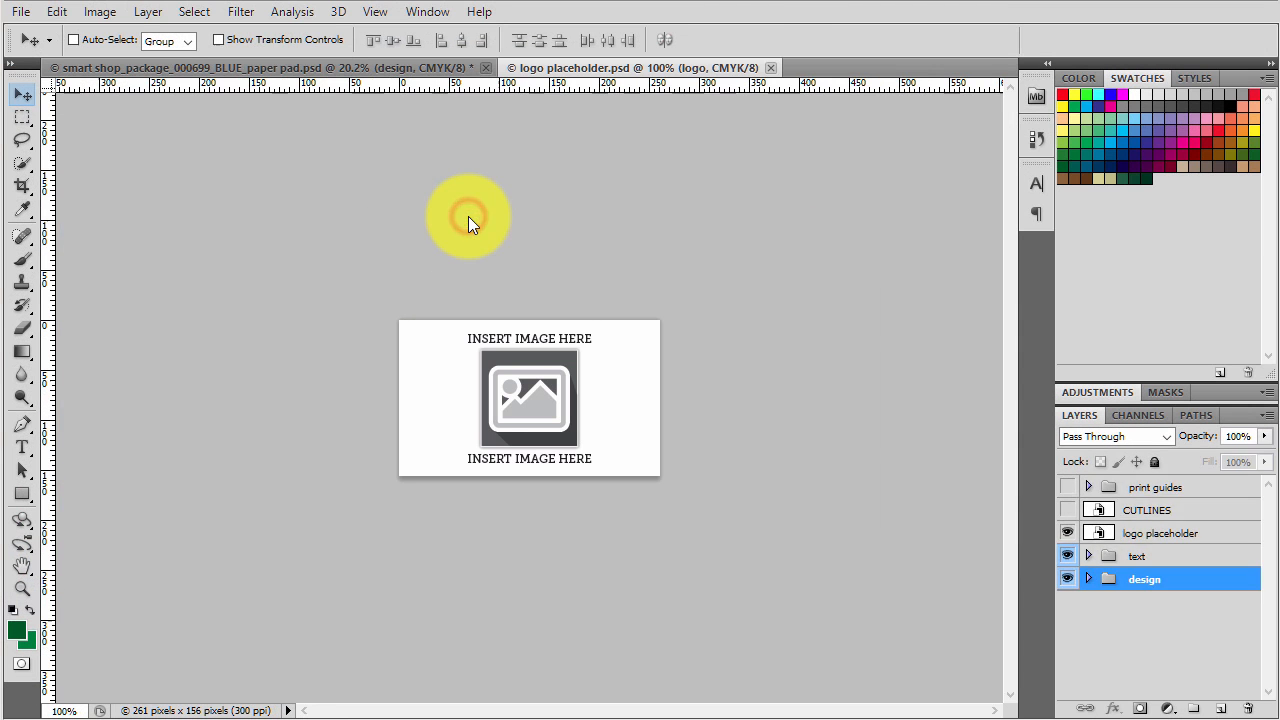
left_click(487, 68)
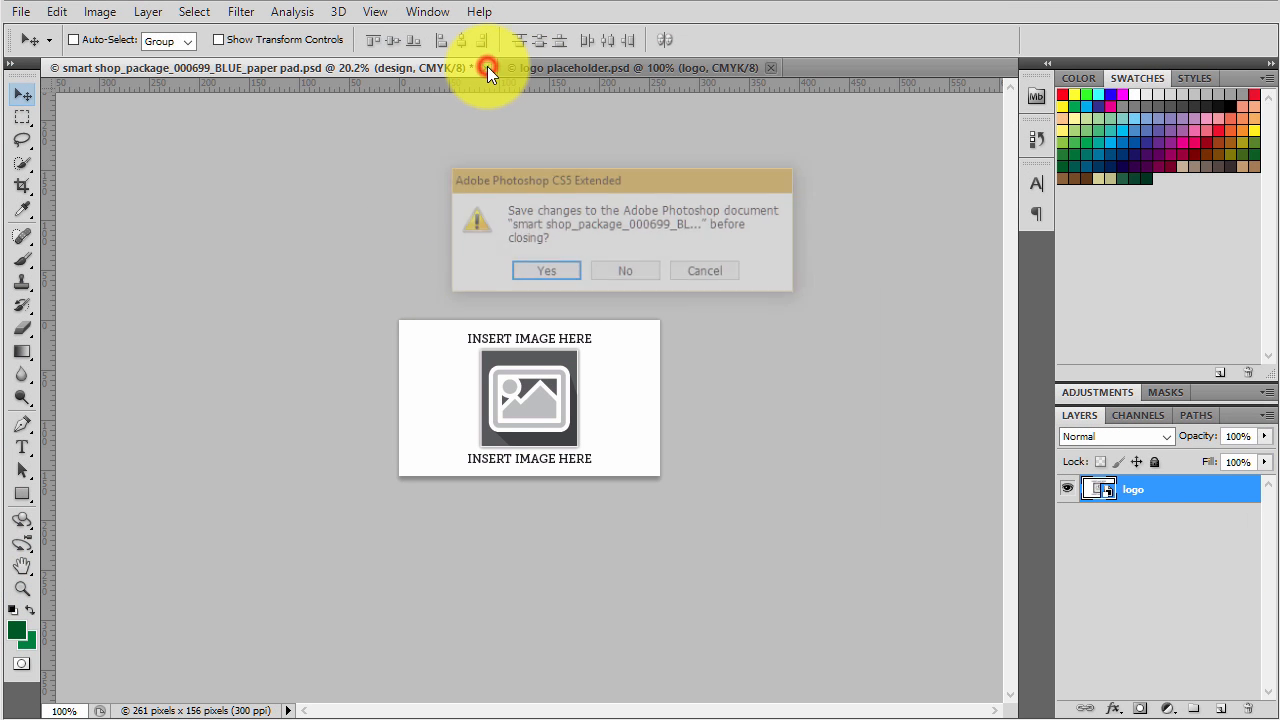
left_click(631, 273)
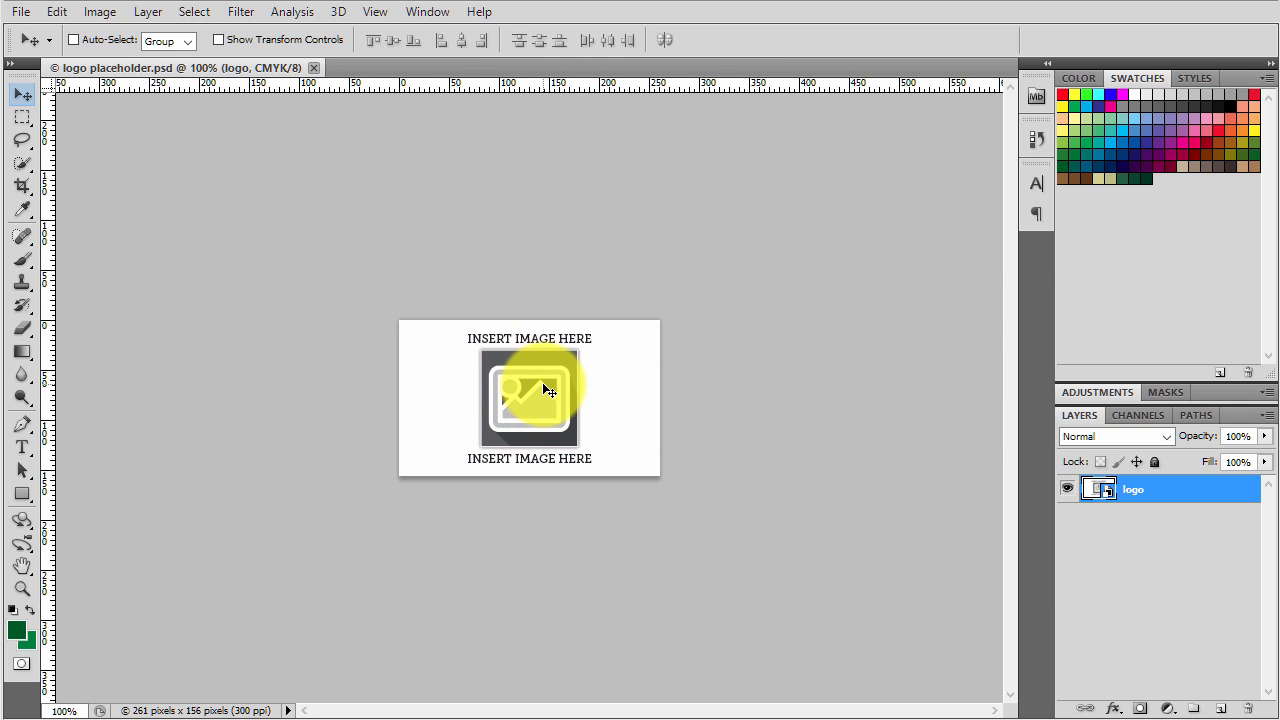
- Hide the logo layer and place page 14 of the smart_logo_17052015 Illustrator file, cropped to its bounding box
left_click(1069, 491)
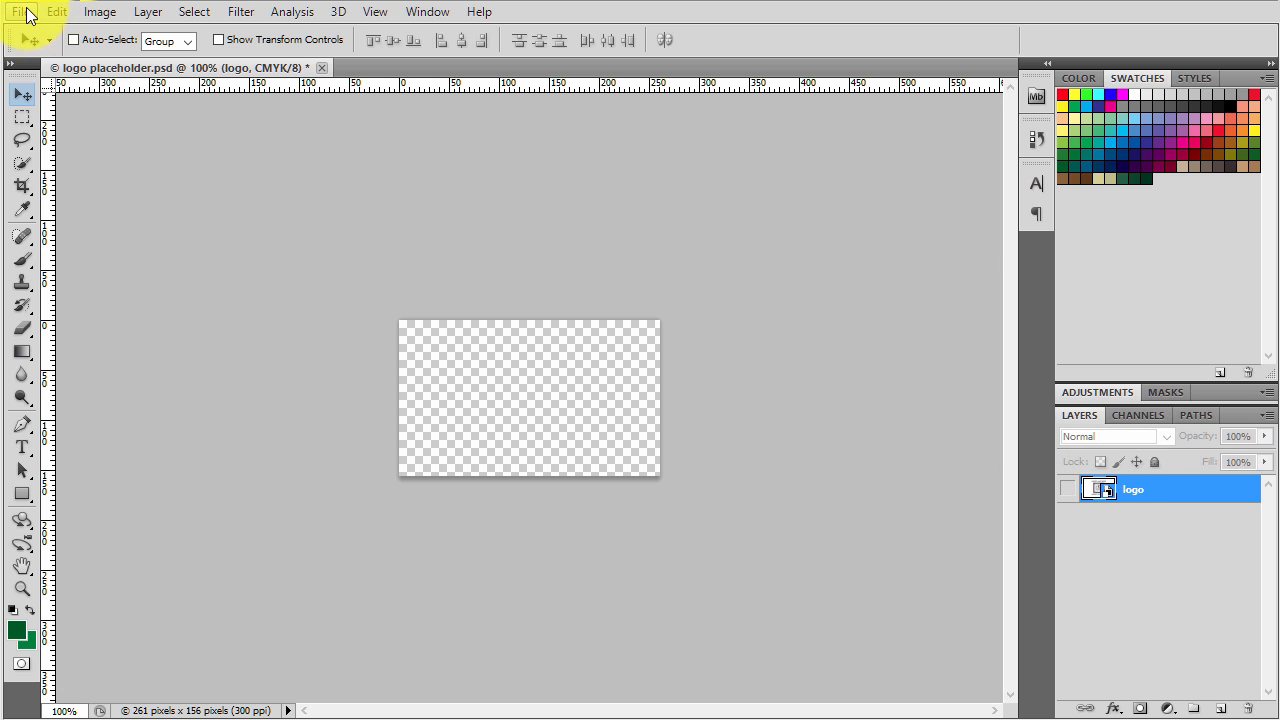
left_click(26, 9)
left_click(85, 403)
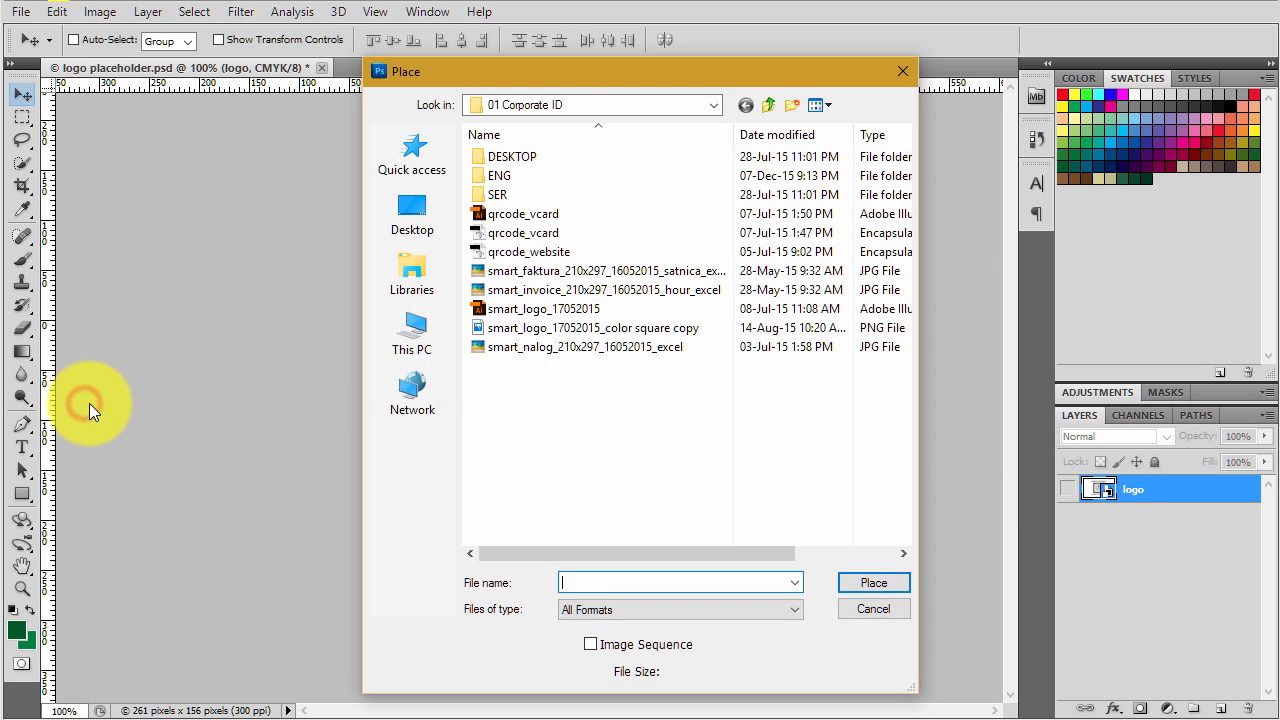
double_click(580, 309)
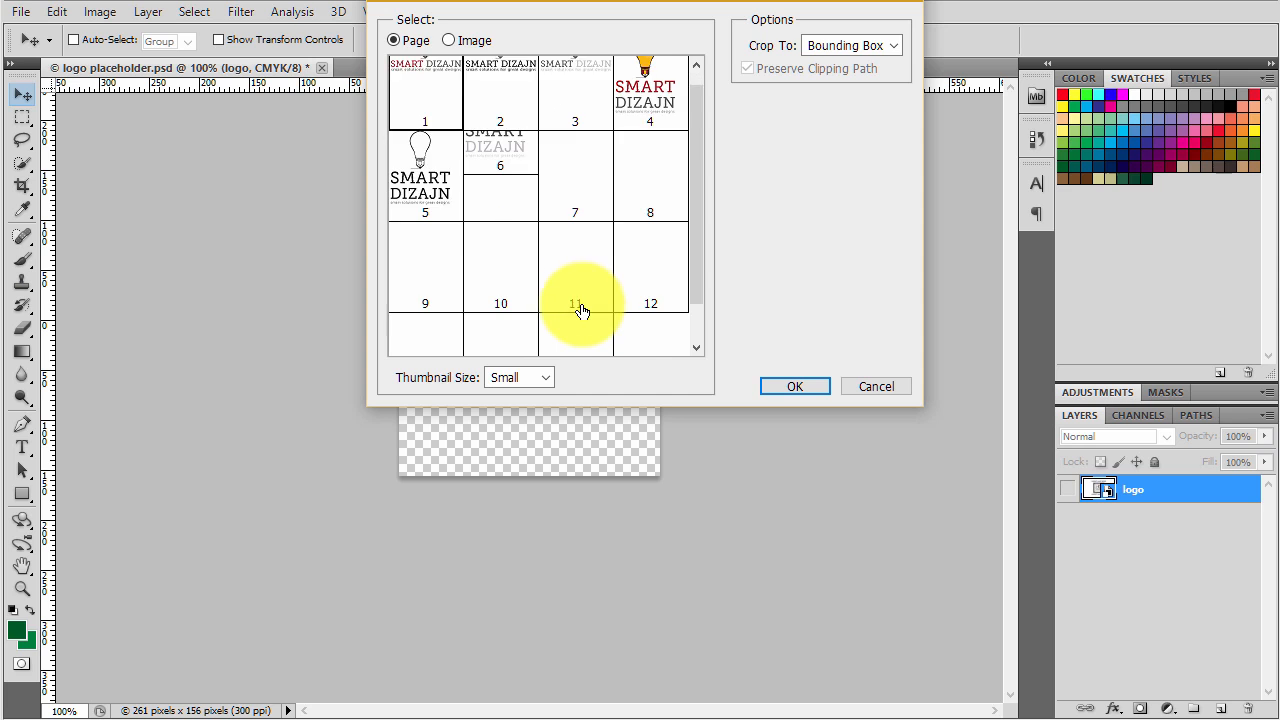
scroll(580, 309, "down", 1)
left_click(500, 296)
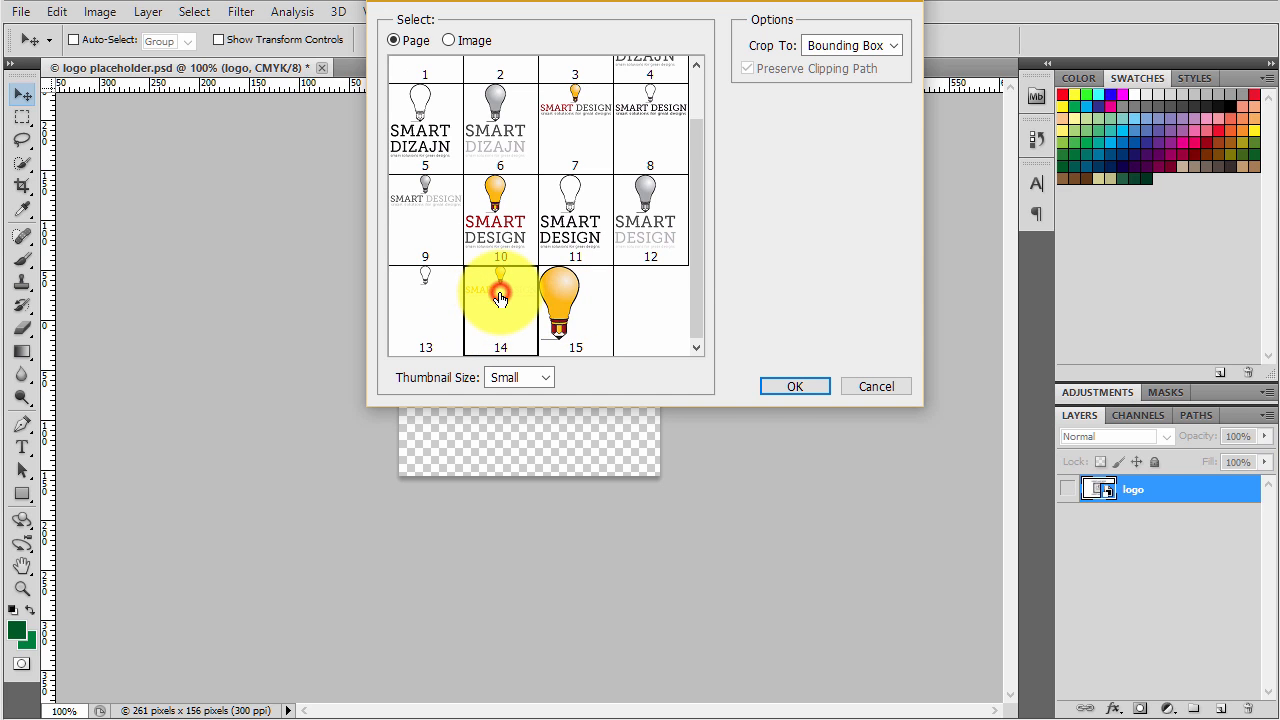
left_click(769, 388)
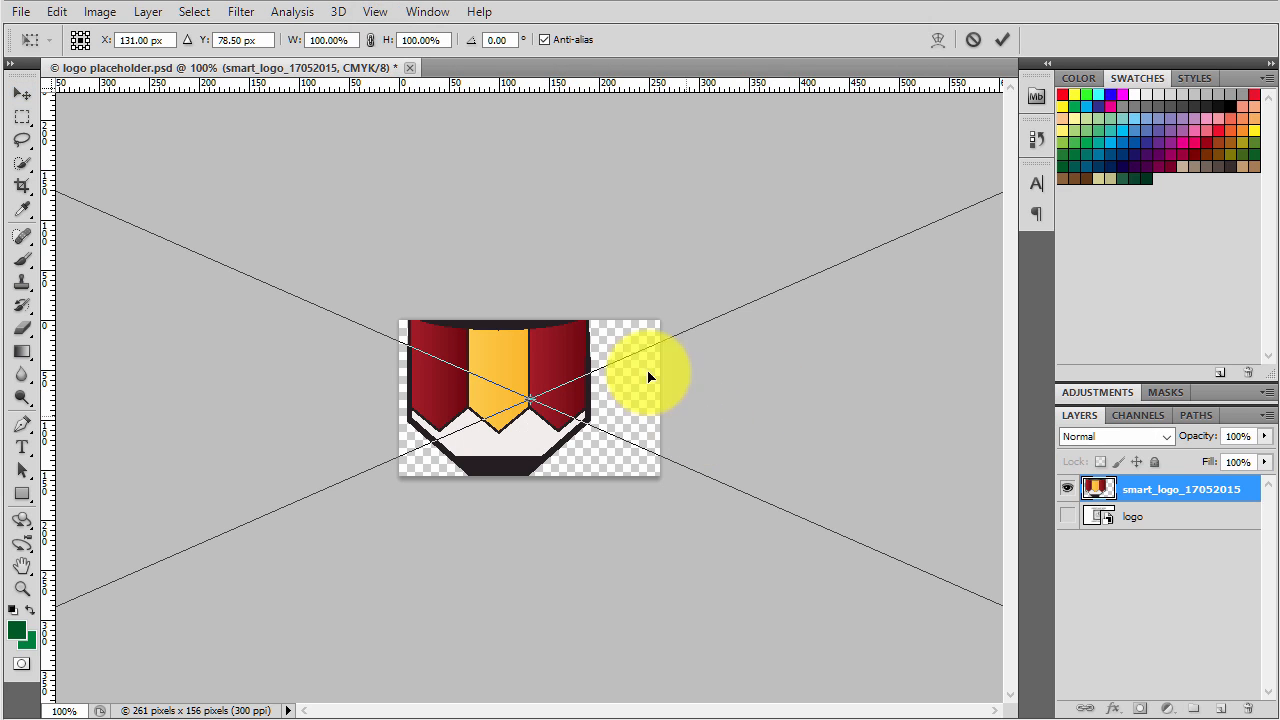
- Scale the placed logo proportionally to 7% and commit the placement
left_click(342, 40)
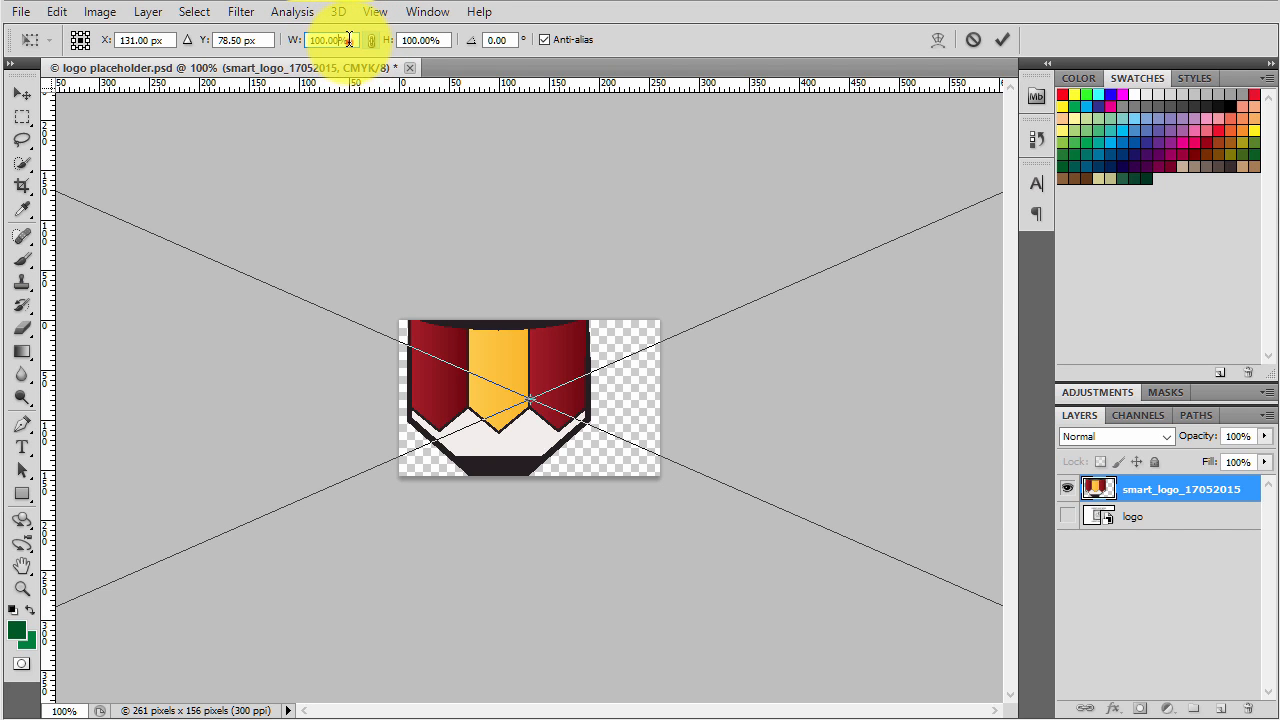
type("7")
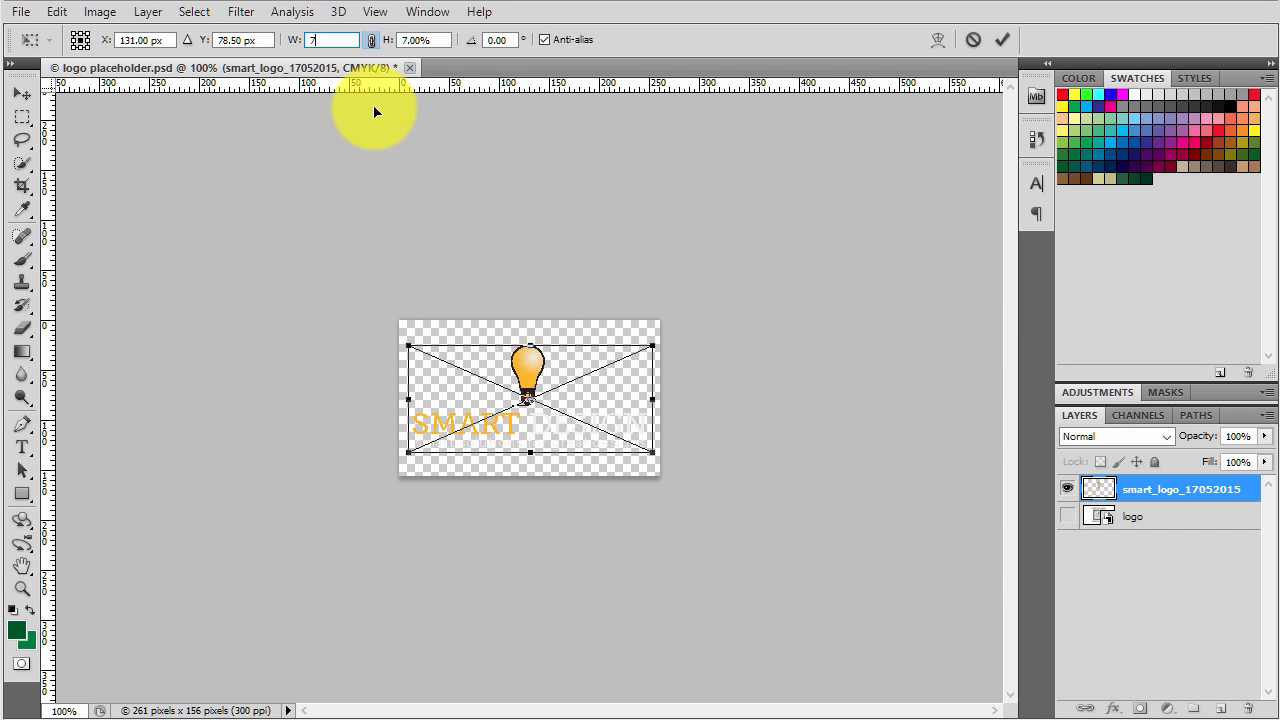
key("Return")
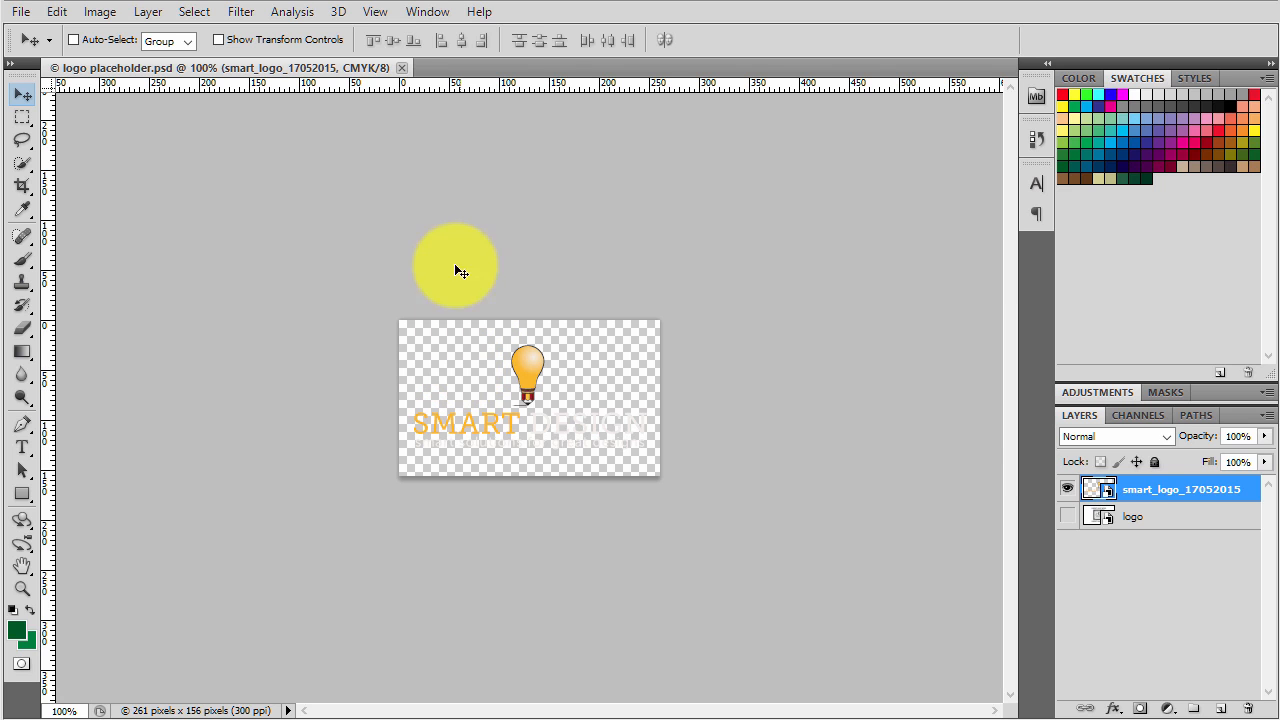
- Close the saved logo placeholder file and switch back to the BLUE template in InDesign
left_click(400, 67)
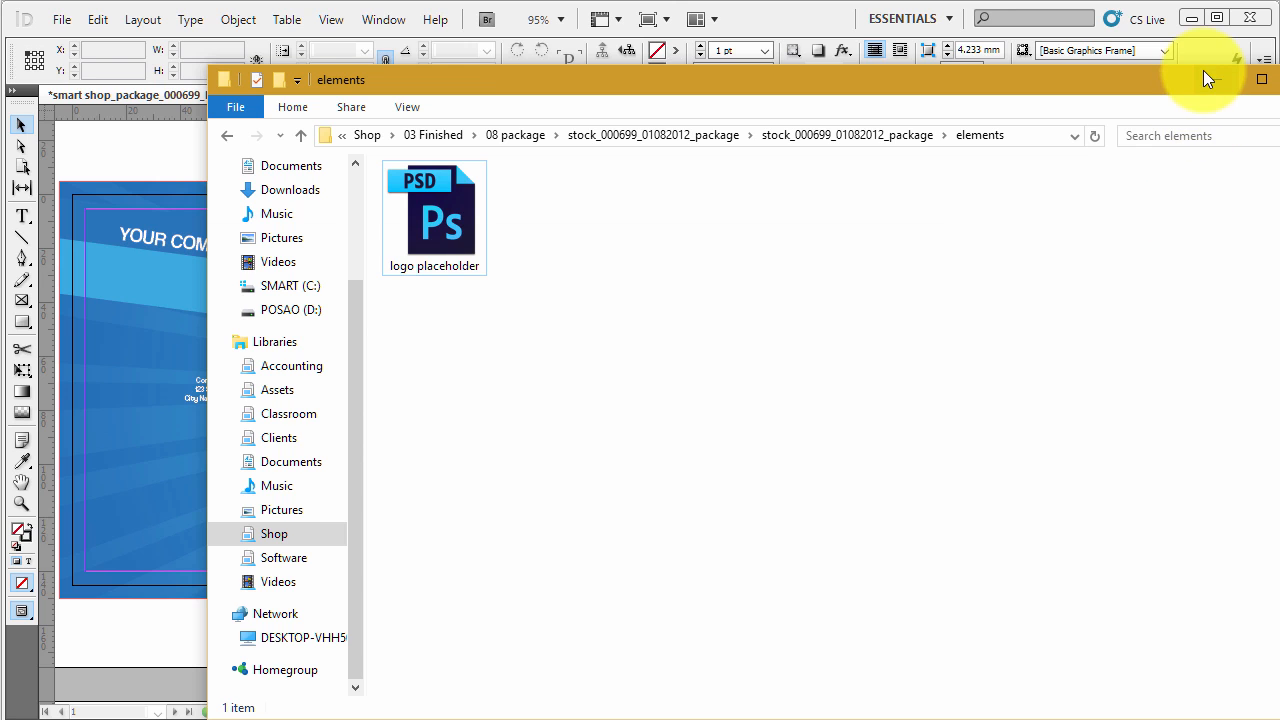
left_click(1203, 72)
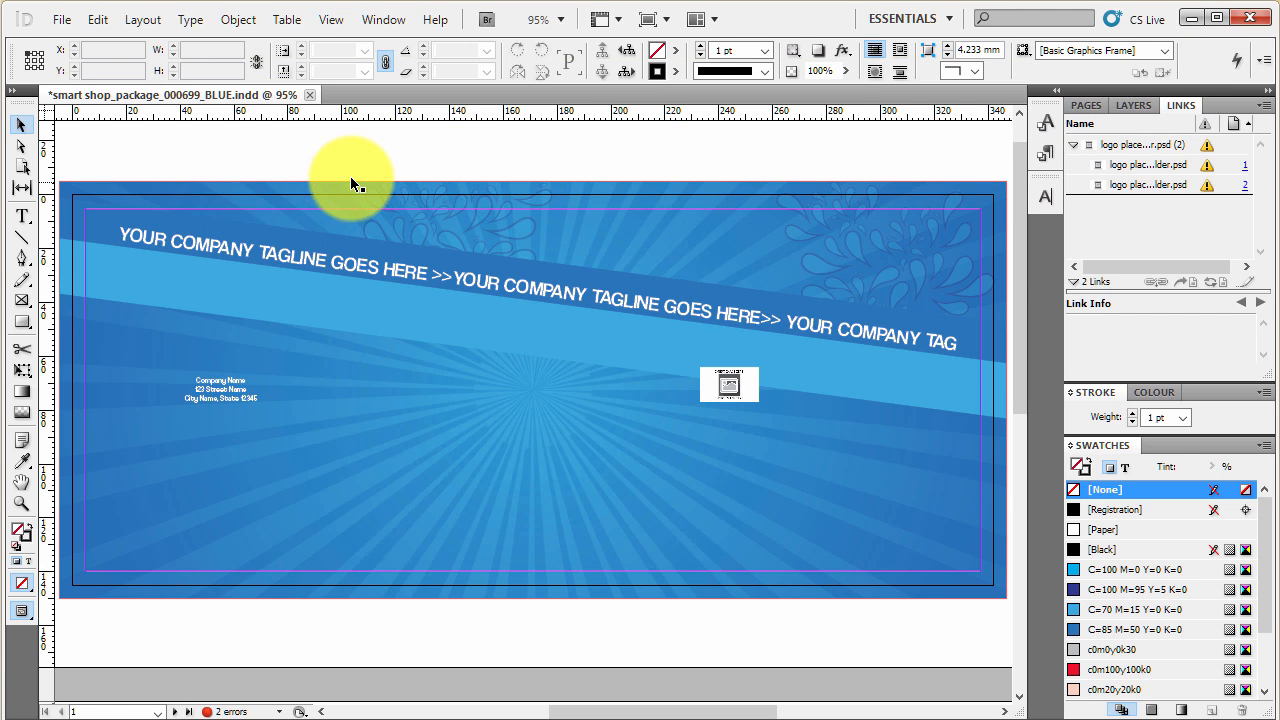
- Select the modified logo placeholder.psd link group and detach the Links panel so it floats over the artwork
left_click(1210, 148)
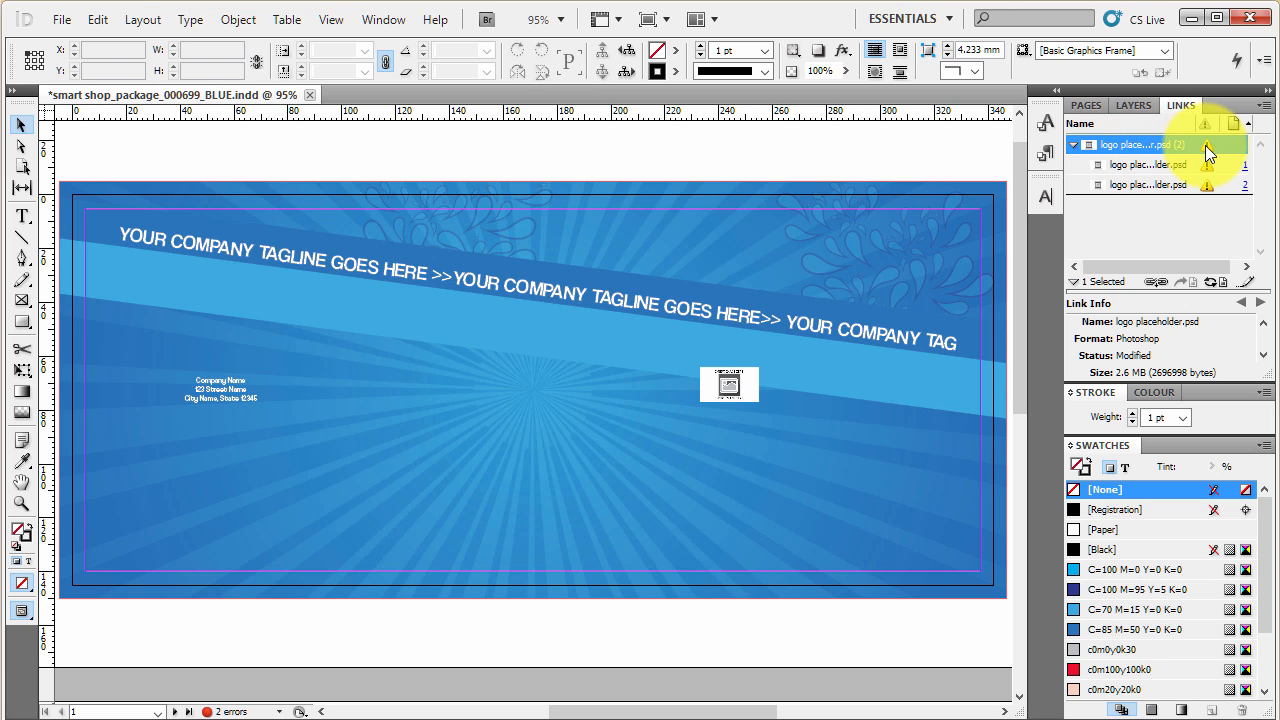
right_click(1208, 152)
left_click(1182, 115)
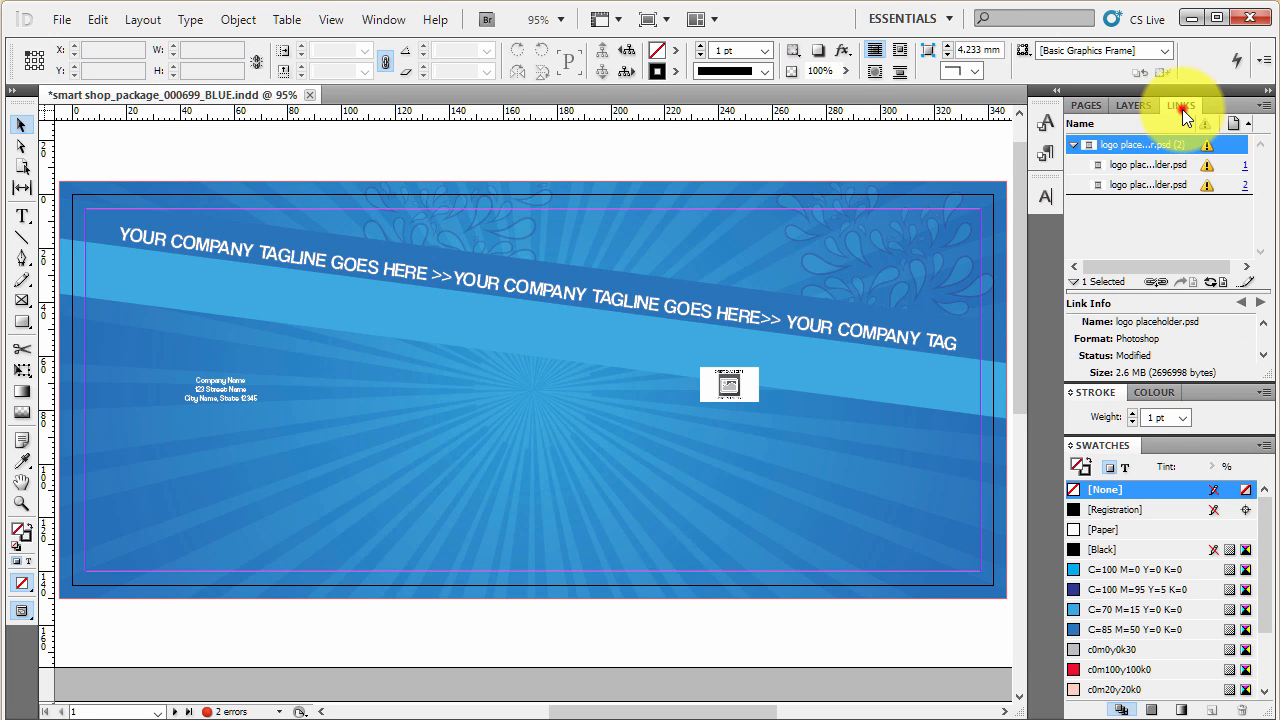
left_click_drag(1181, 105, 683, 122)
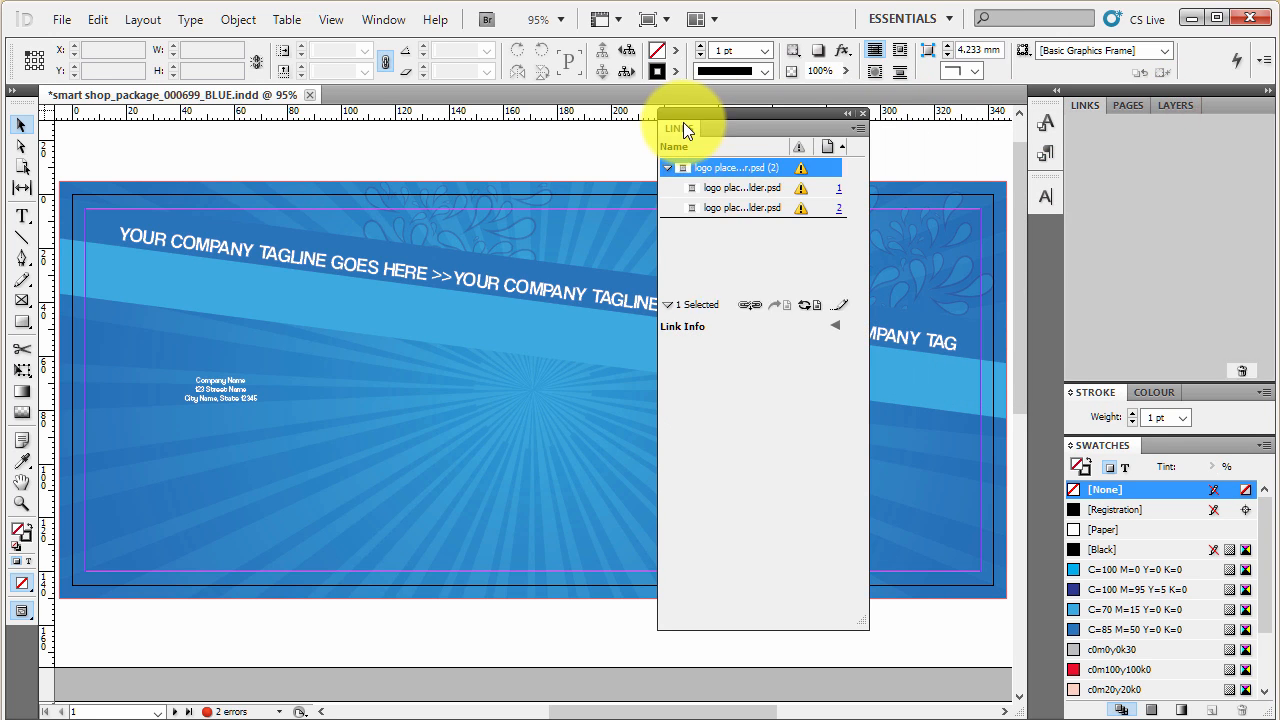
right_click(801, 171)
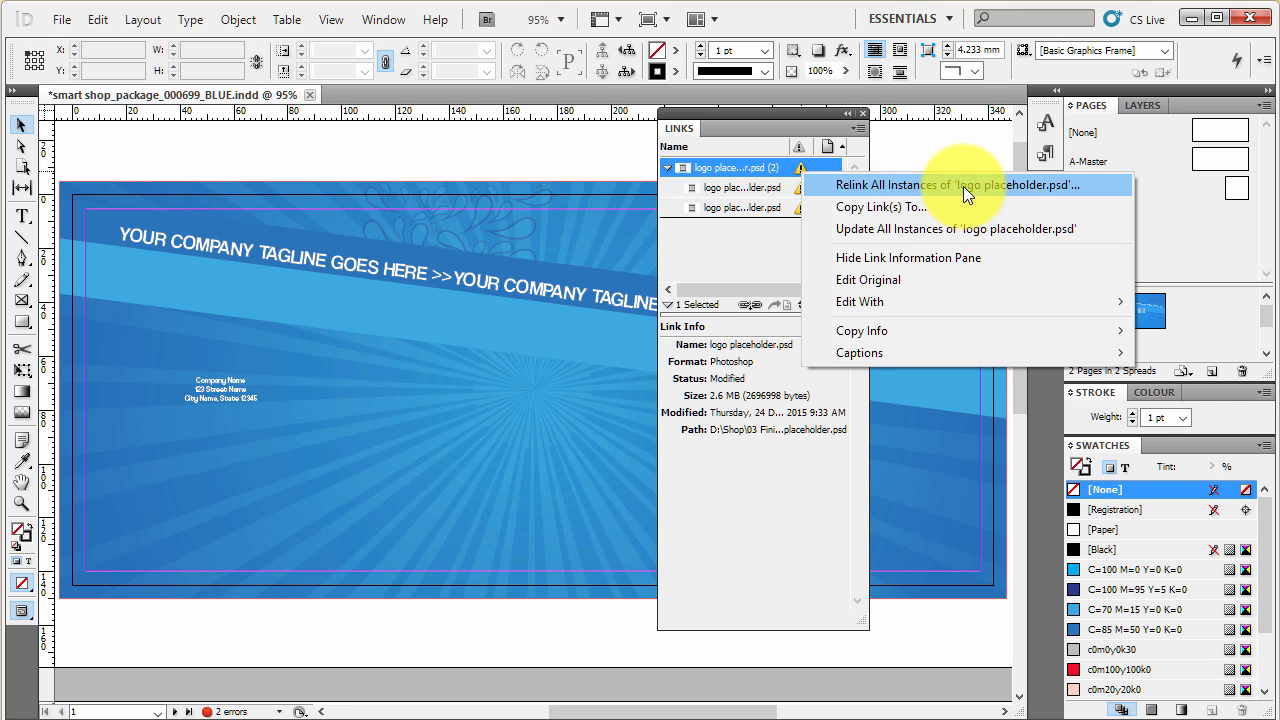
left_click(1002, 187)
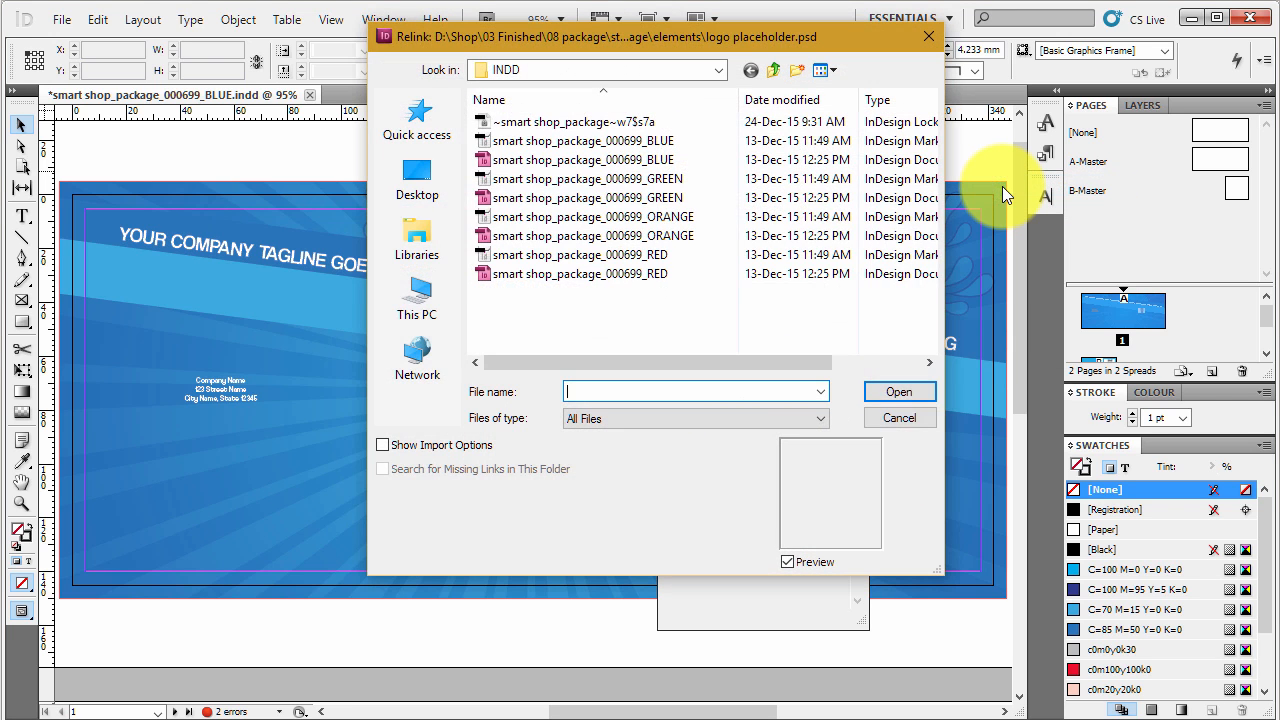
left_click(920, 422)
- Update all instances of logo placeholder.psd and dock the Links panel back beside Layers
right_click(804, 171)
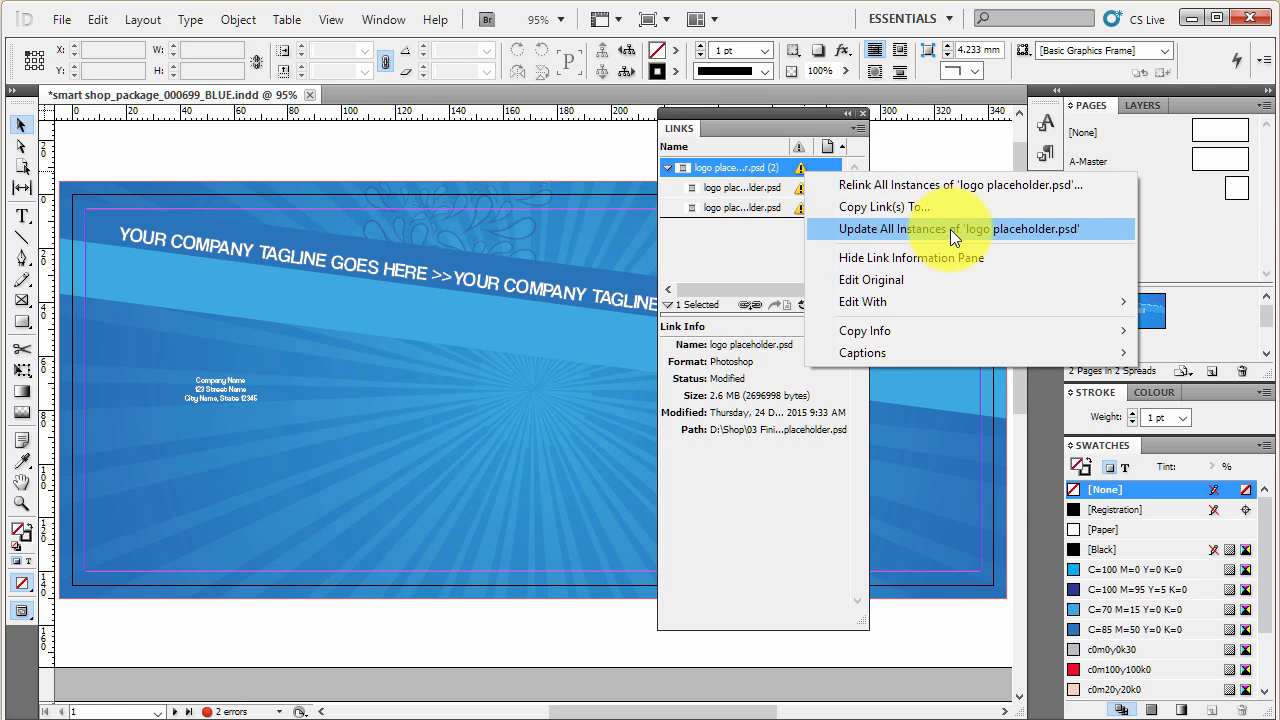
left_click(1025, 229)
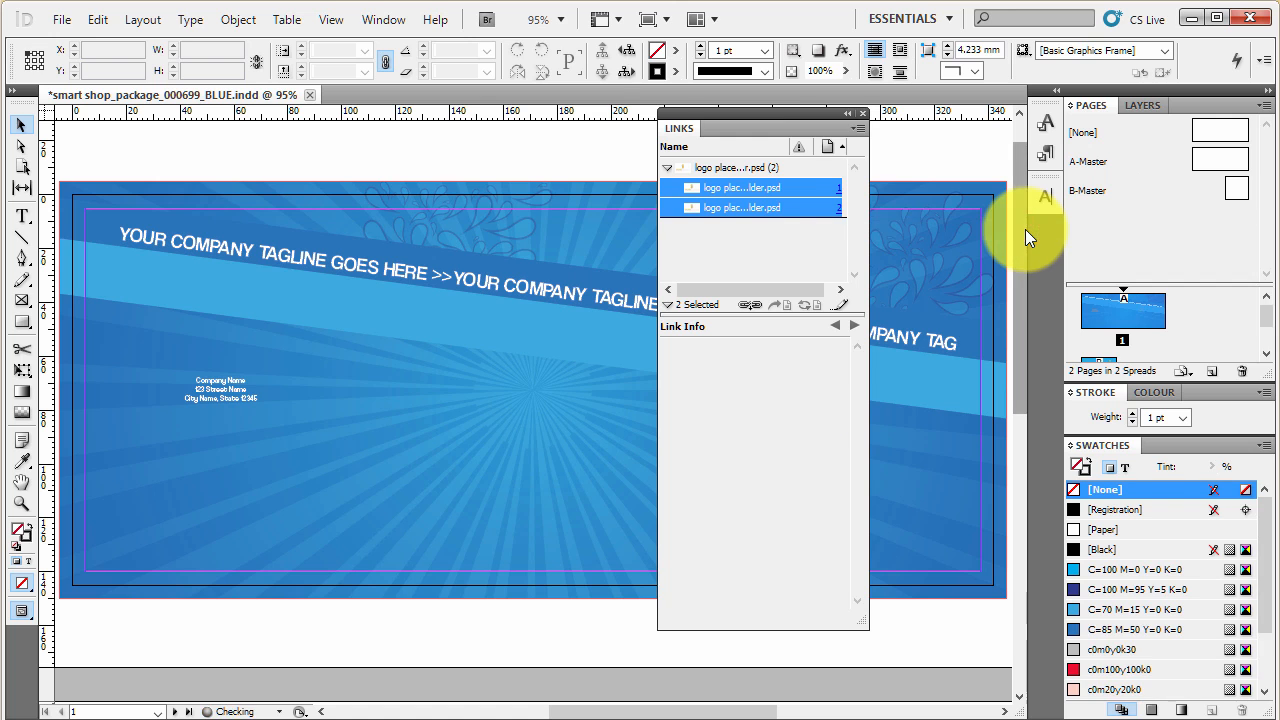
left_click_drag(813, 117, 1187, 100)
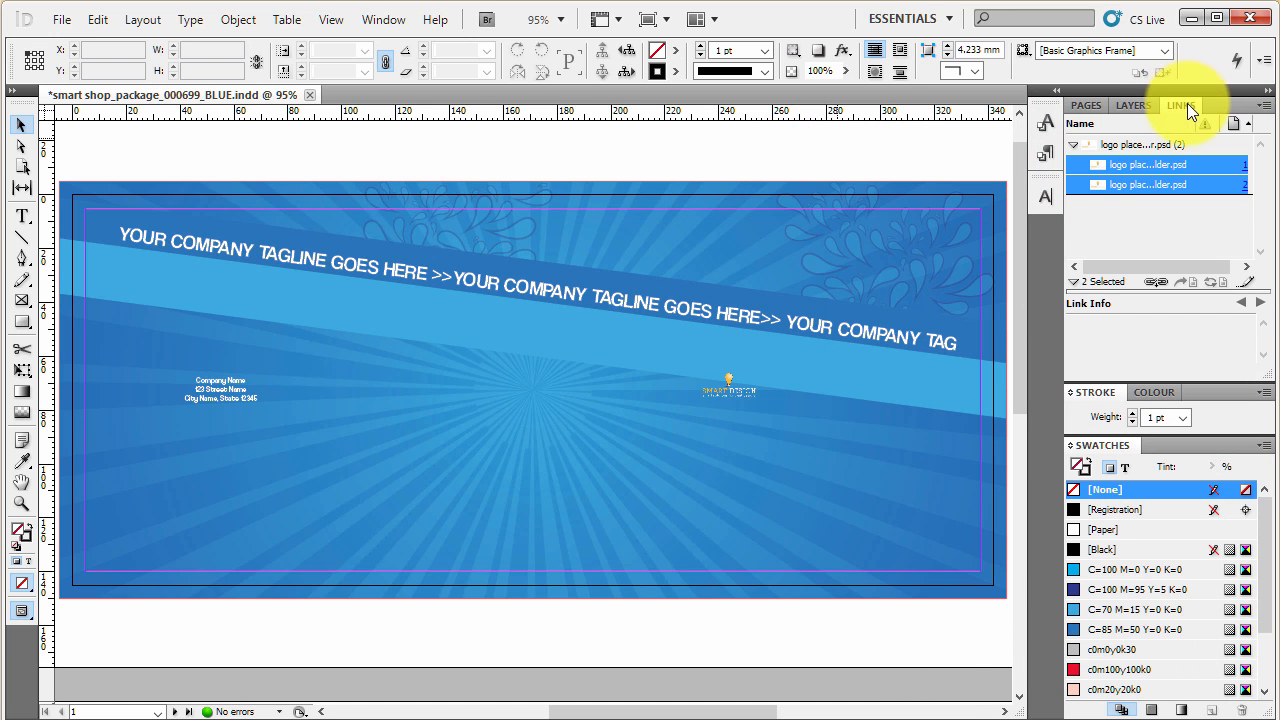
left_click(1154, 141)
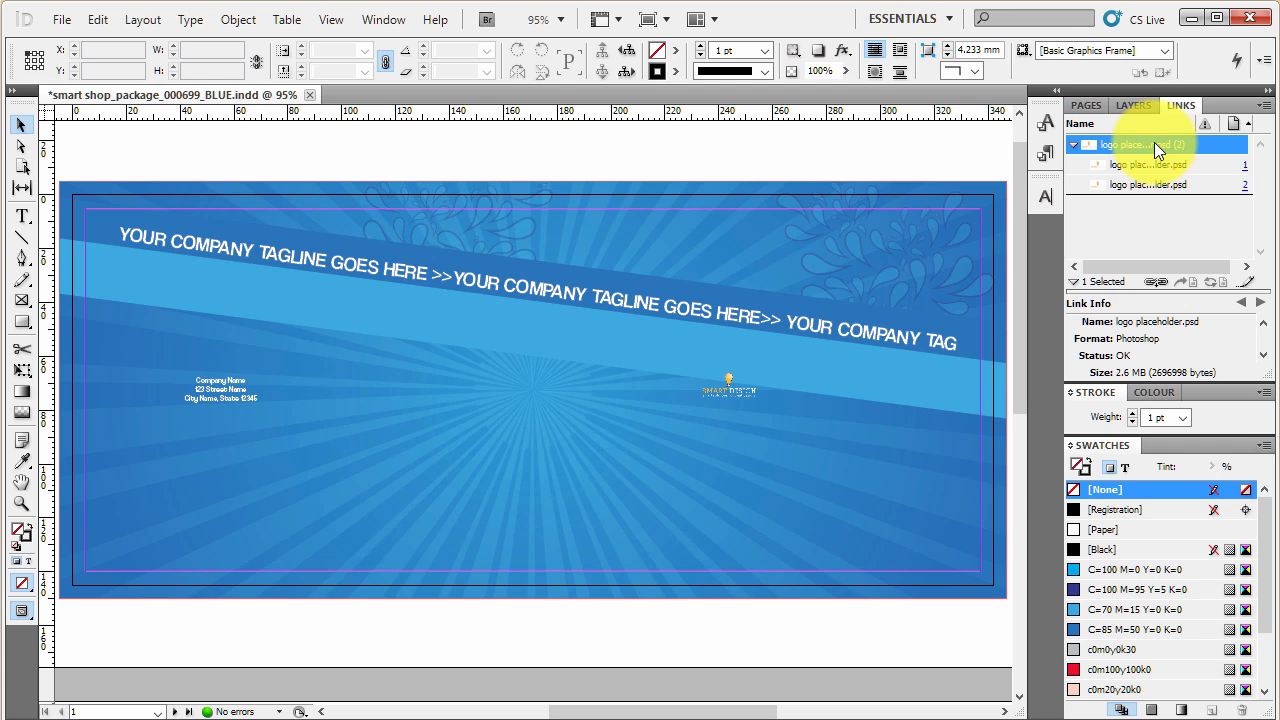
left_click(1147, 232)
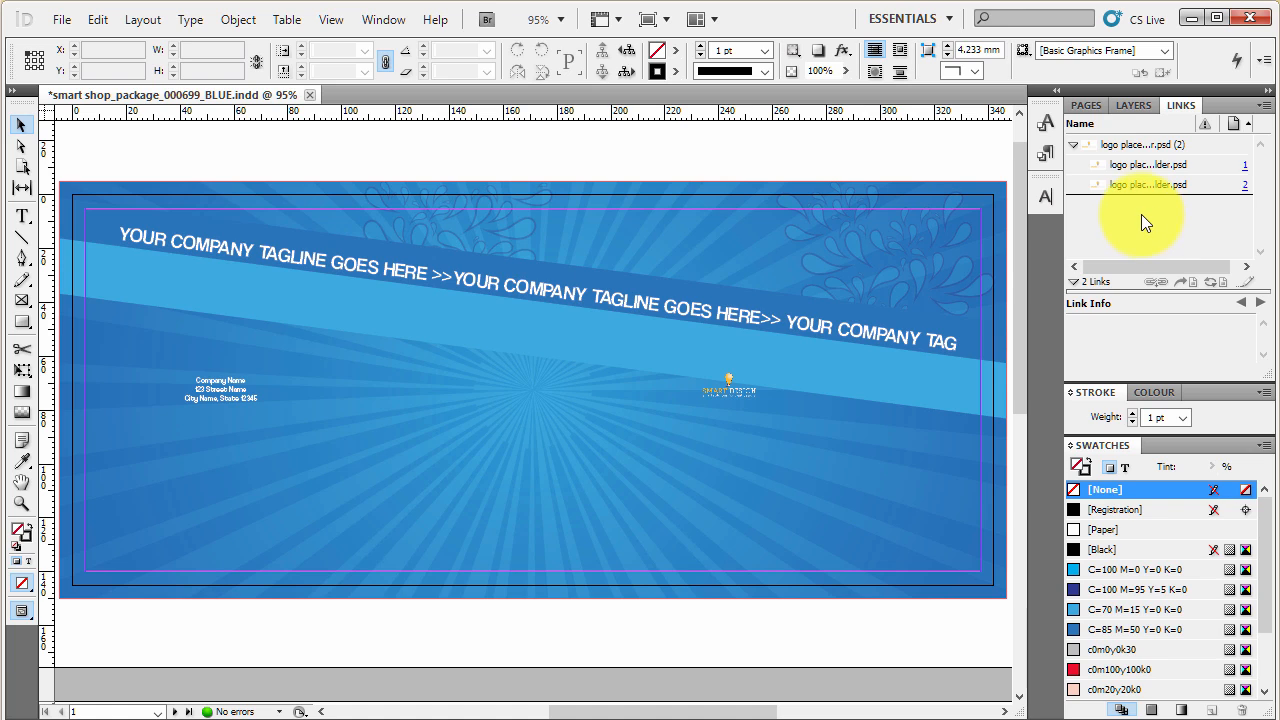
- Undo the last update of the logo placeholder.psd links
left_click(797, 169)
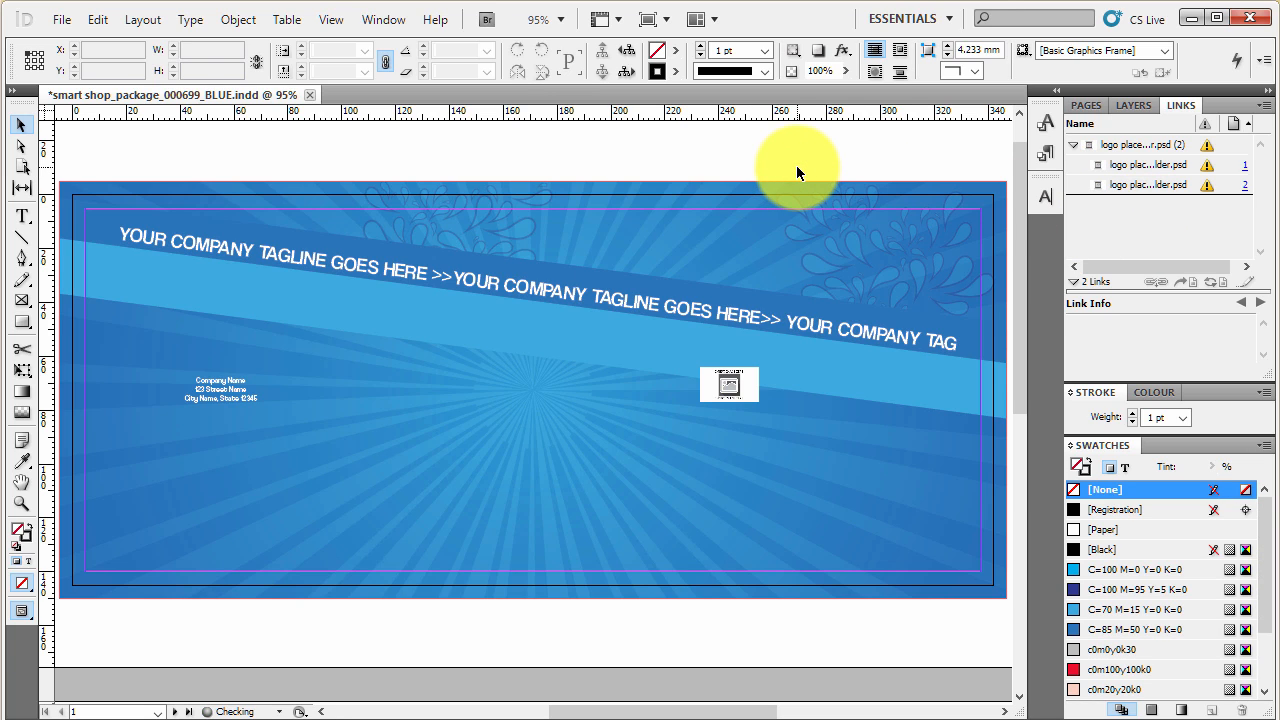
right_click(1206, 150)
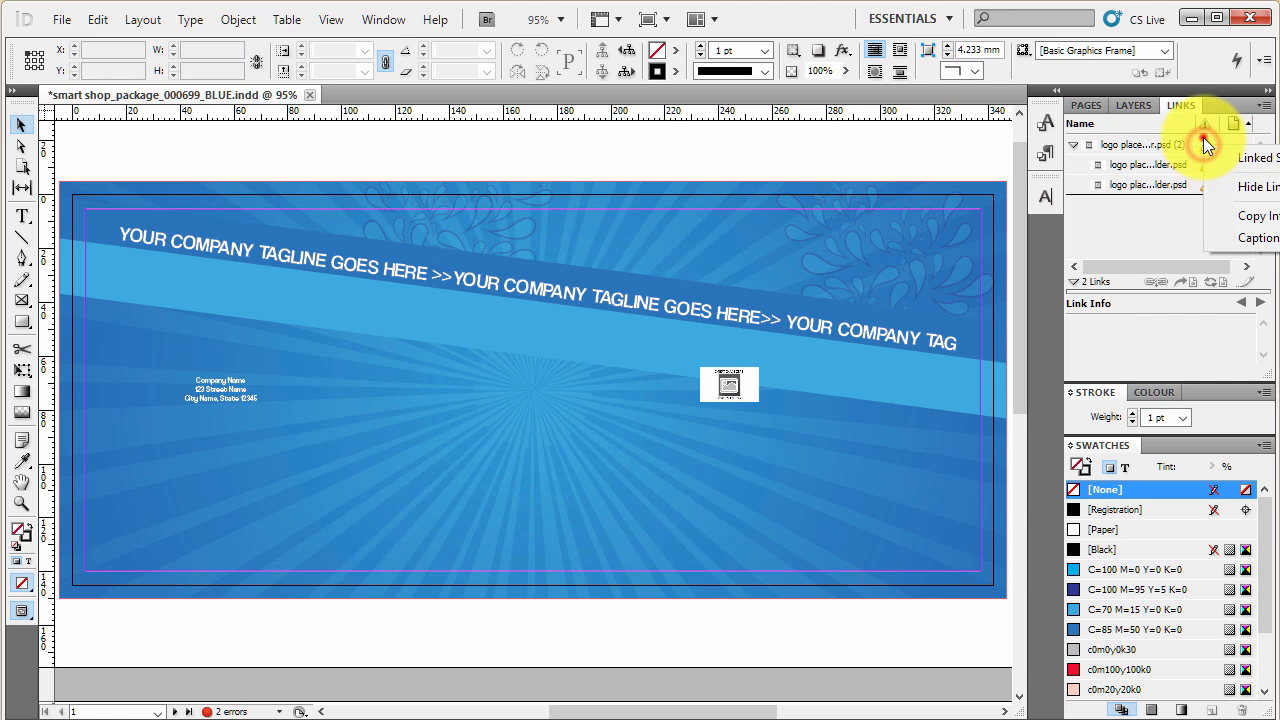
left_click(1203, 144)
right_click(1203, 144)
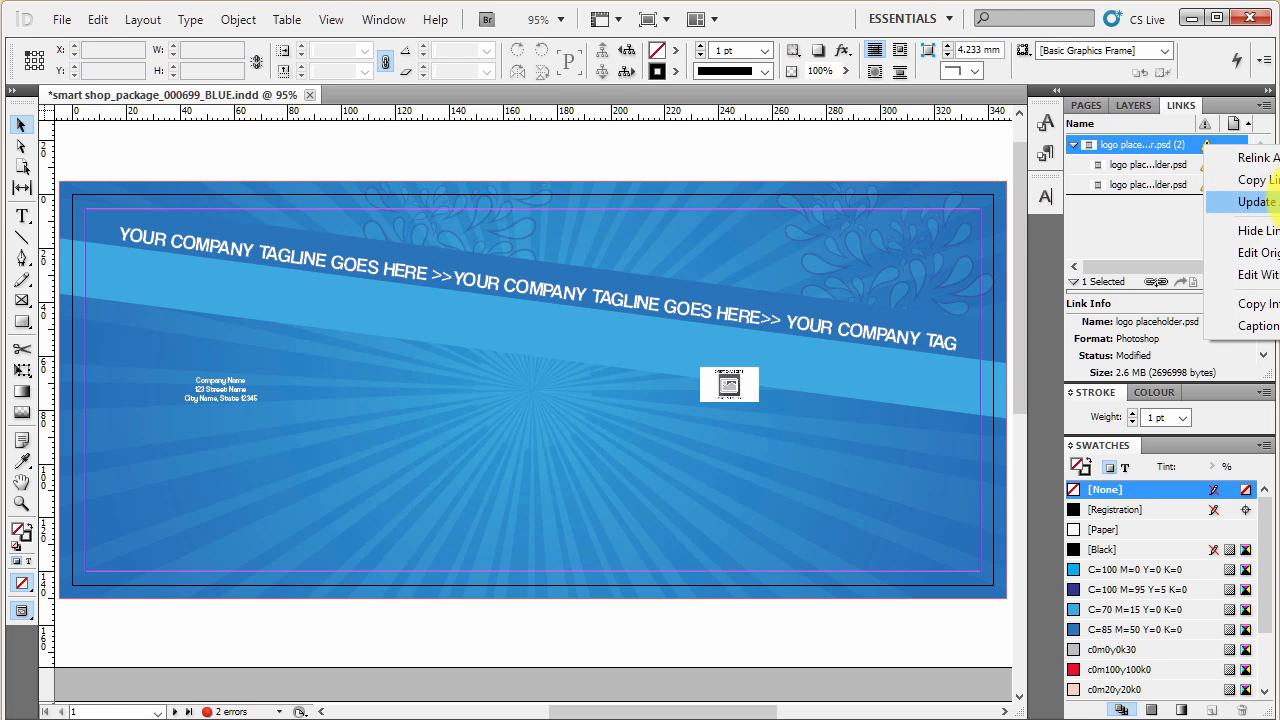
left_click(1100, 234)
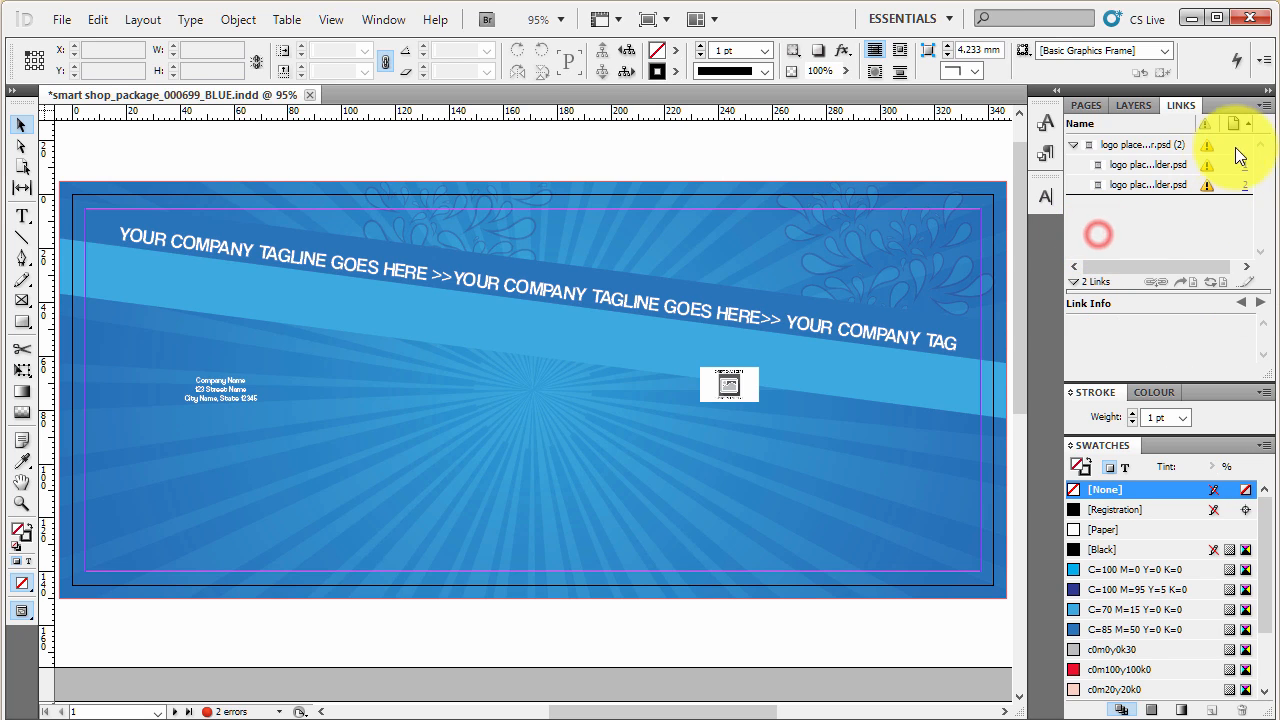
- Update the modified logo placeholder.psd links and check the new logo on the page
left_click(1207, 146)
left_click(1207, 146)
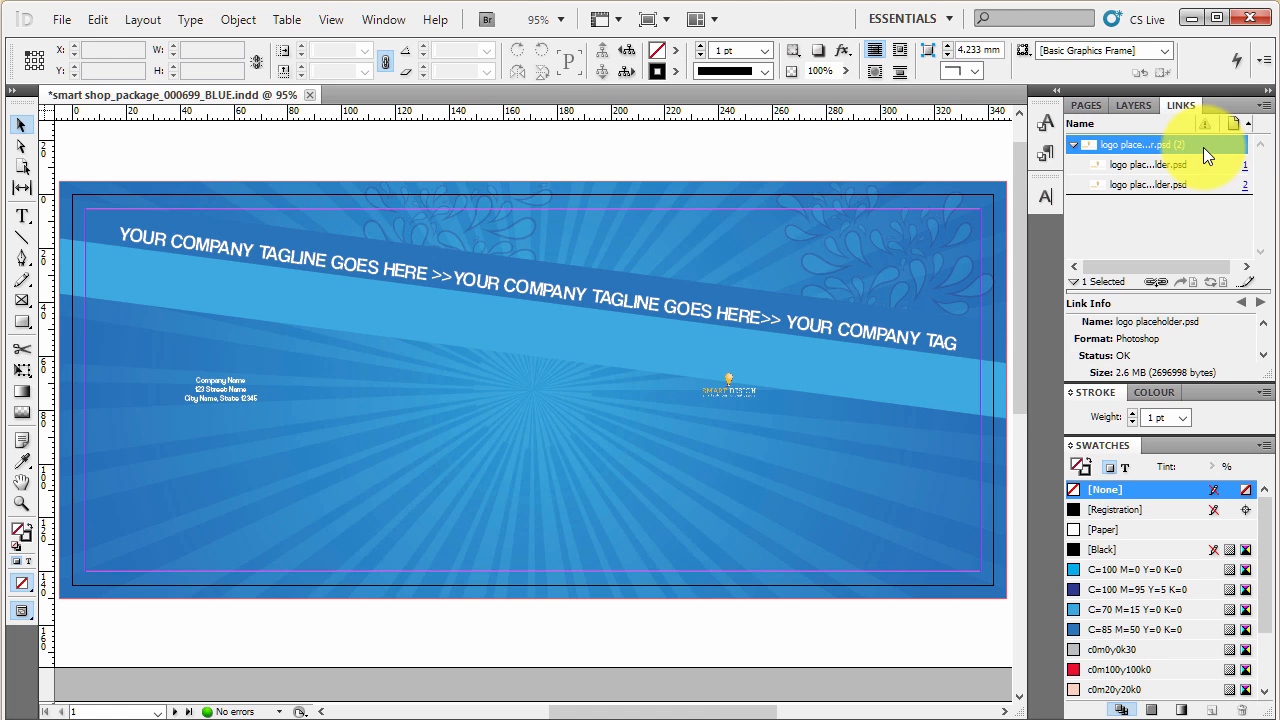
left_click(823, 153)
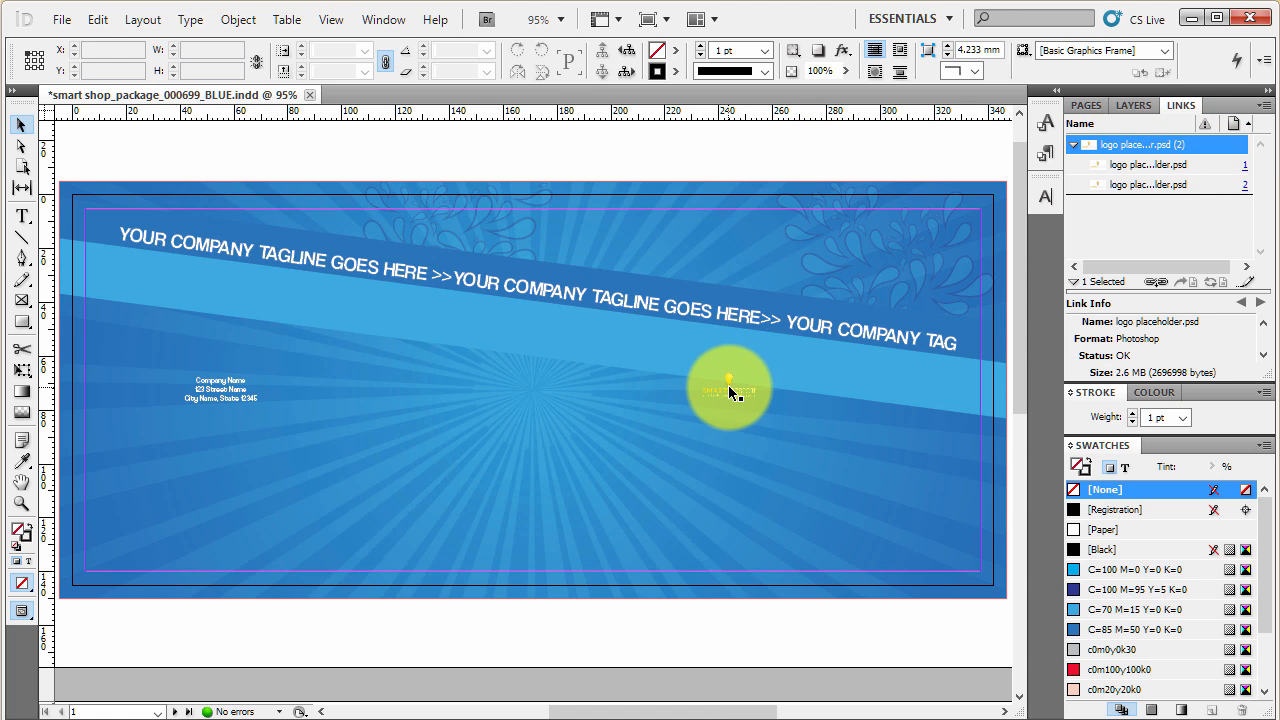
scroll(731, 382, "down", 5)
scroll(732, 379, "up", 5)
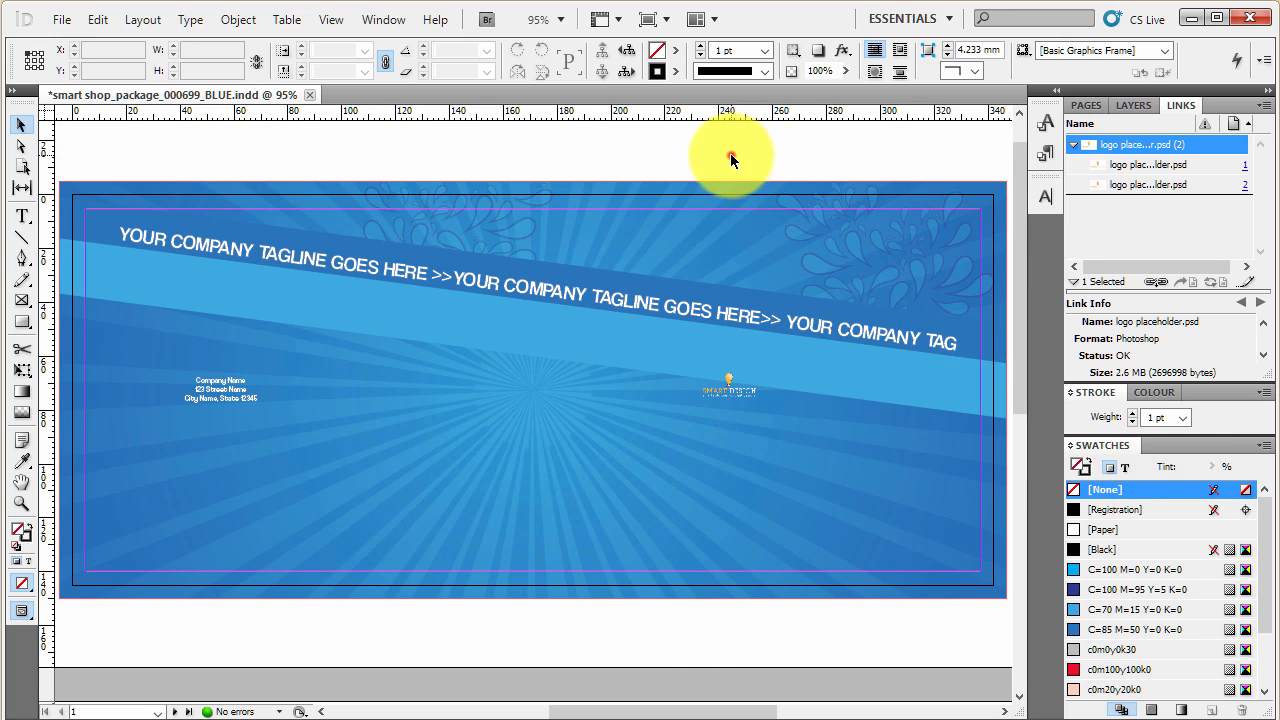
- Change the light blue C=70 M=15 Y=0 K=0 swatch to green with C=100, M=0, Y=100, K=0
scroll(1112, 647, "down", 2)
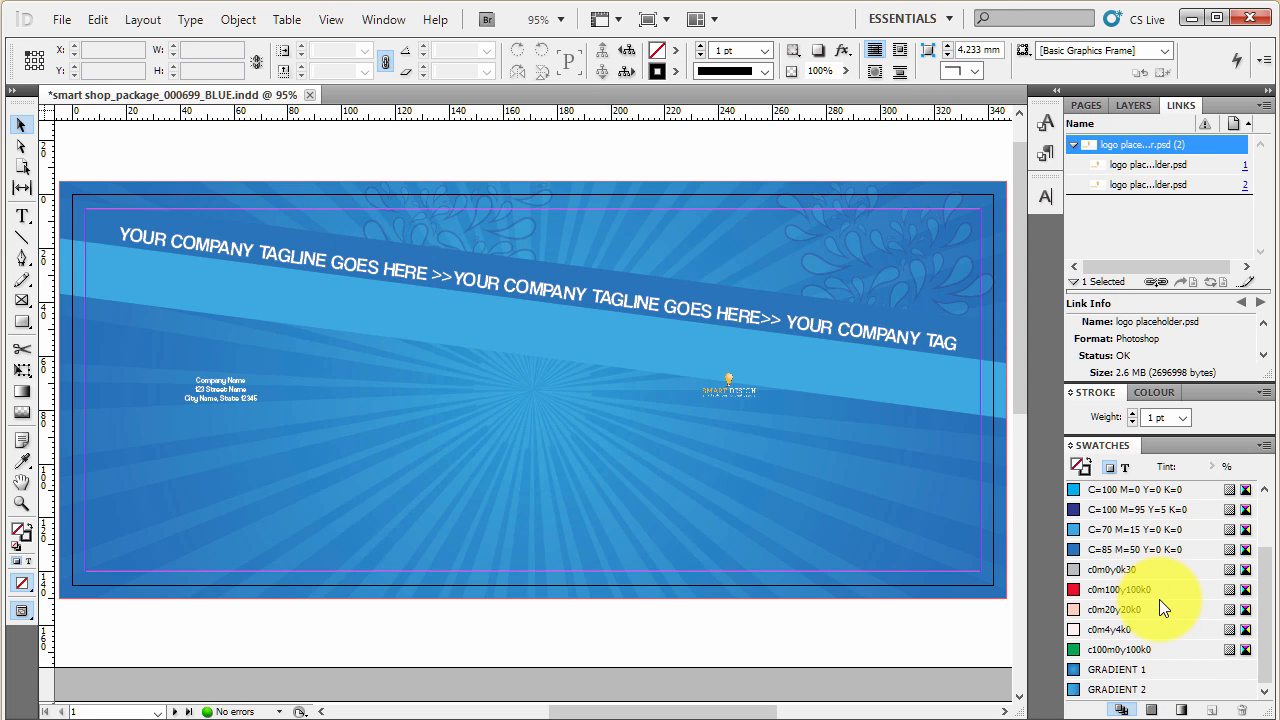
scroll(1161, 593, "up", 2)
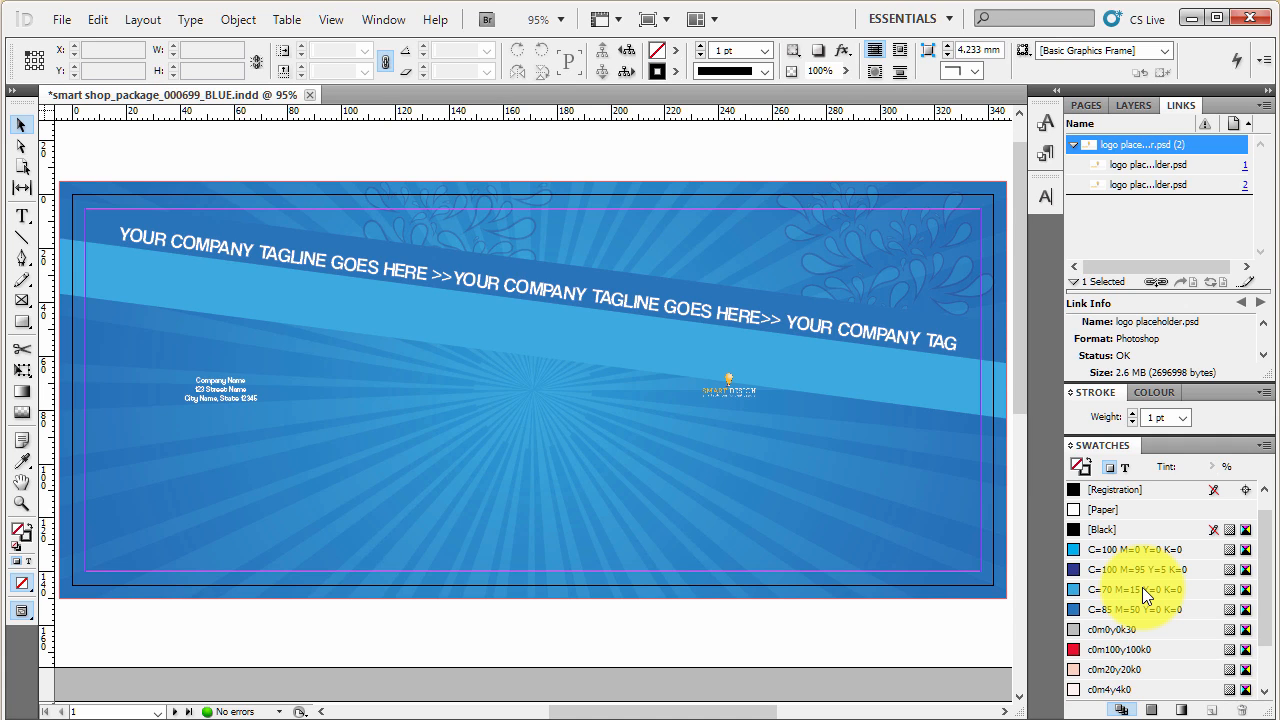
left_click(1185, 589)
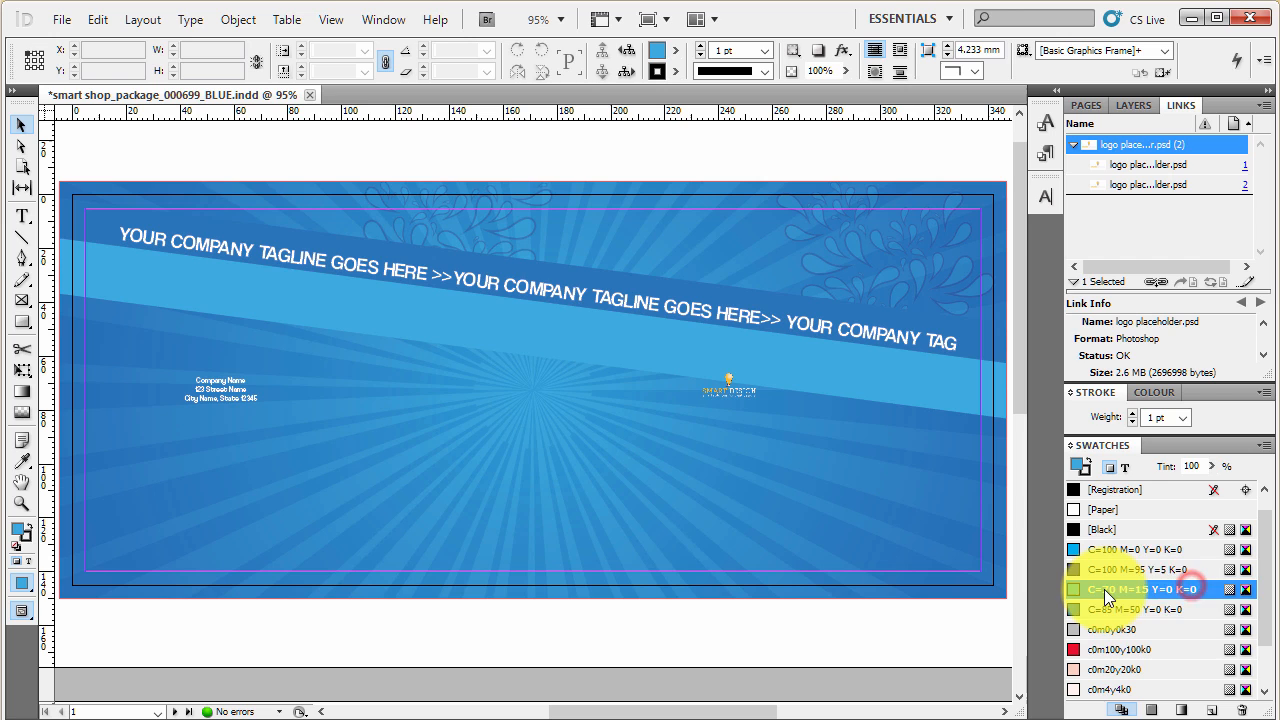
double_click(1203, 588)
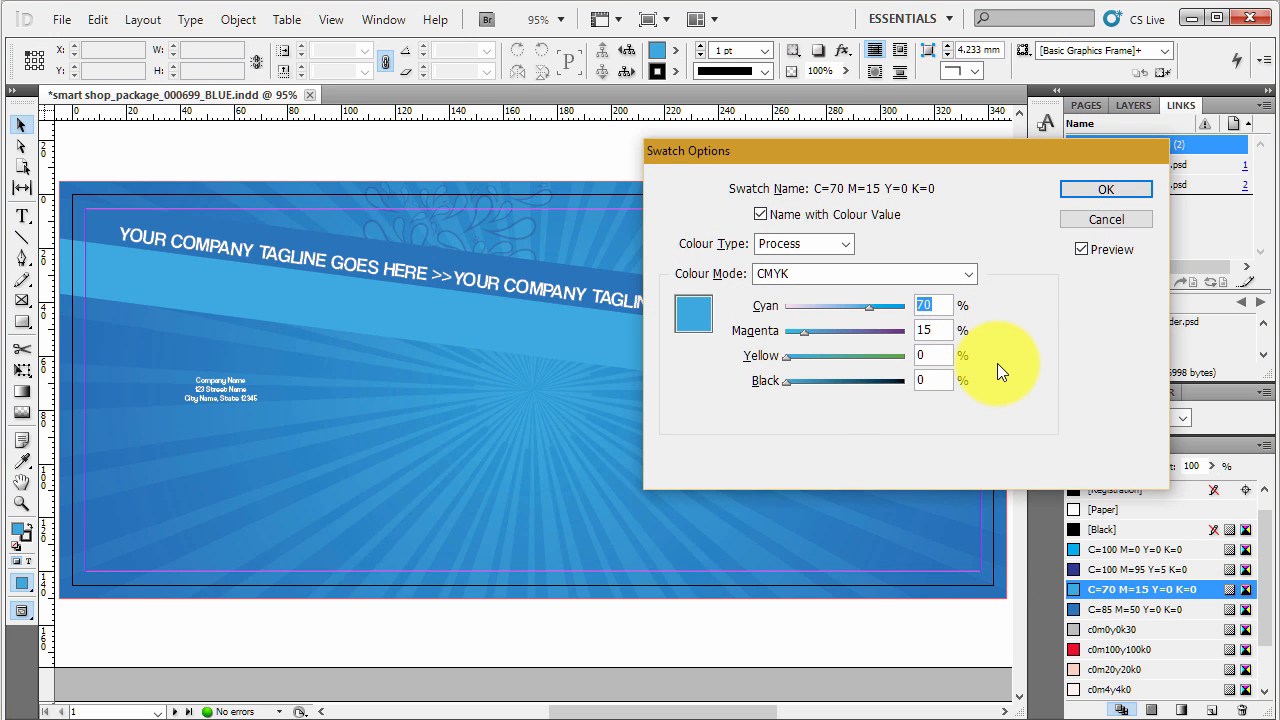
type("100")
key("Tab")
type("0")
key("Tab")
type("1")
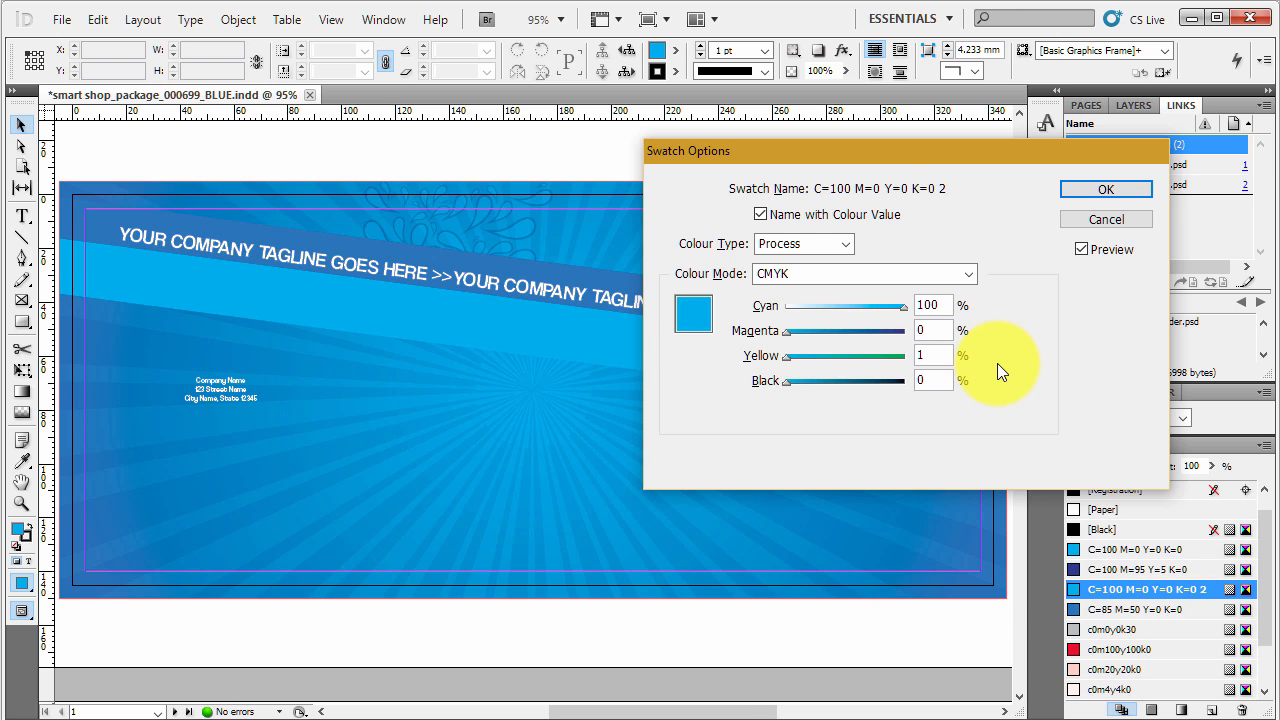
type("00")
key("Tab")
key("Return")
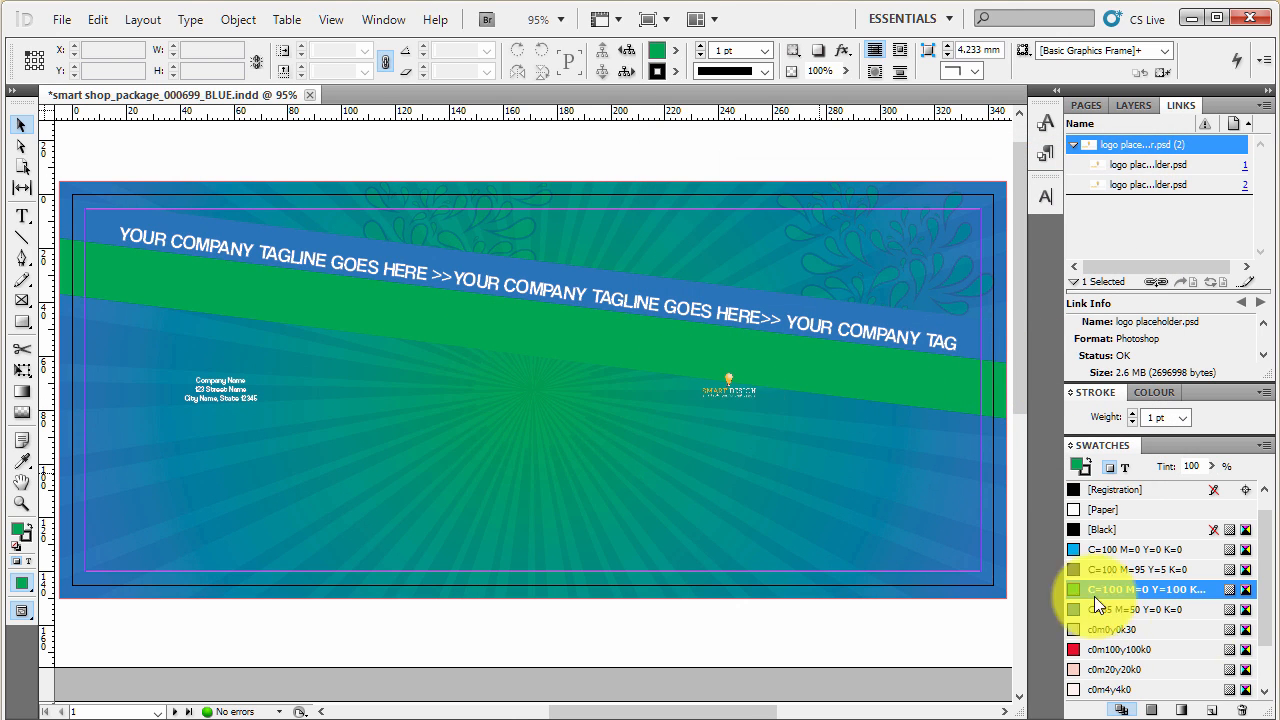
- Change the medium blue C=85 M=50 Y=0 K=0 swatch to a darker green with C=100, M=0, Y=100, K=30
left_click(1155, 612)
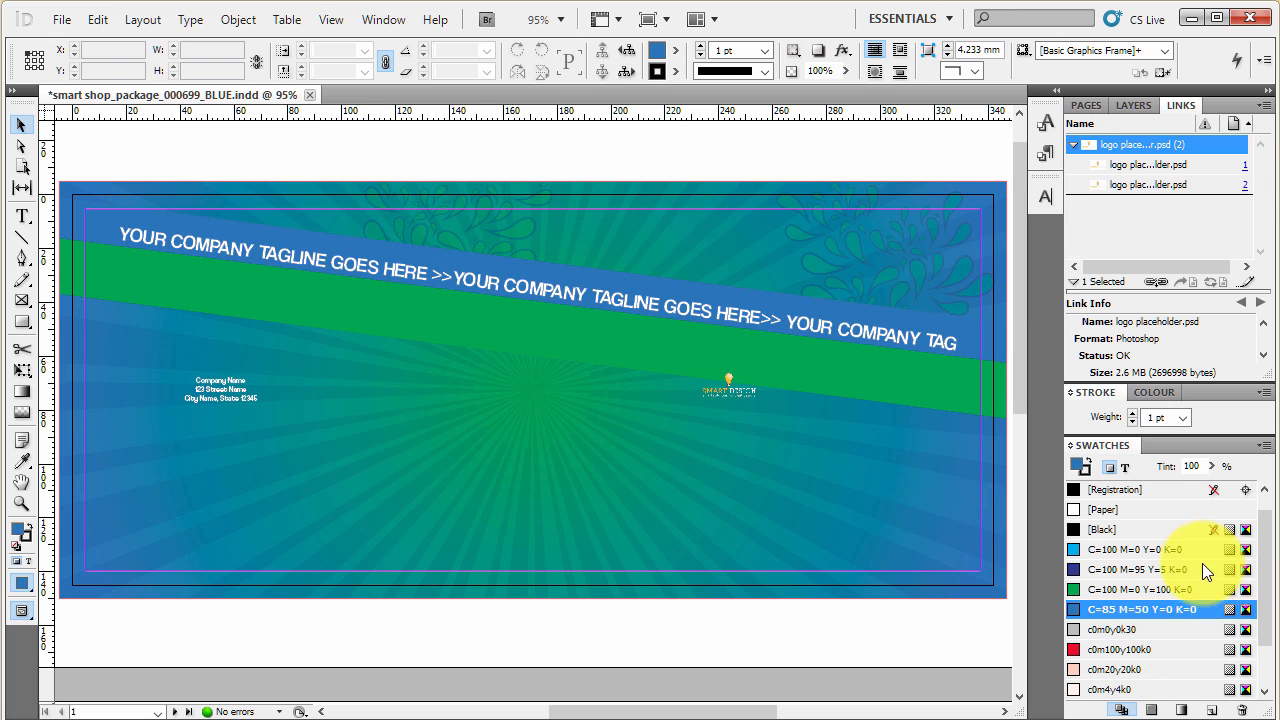
double_click(1207, 610)
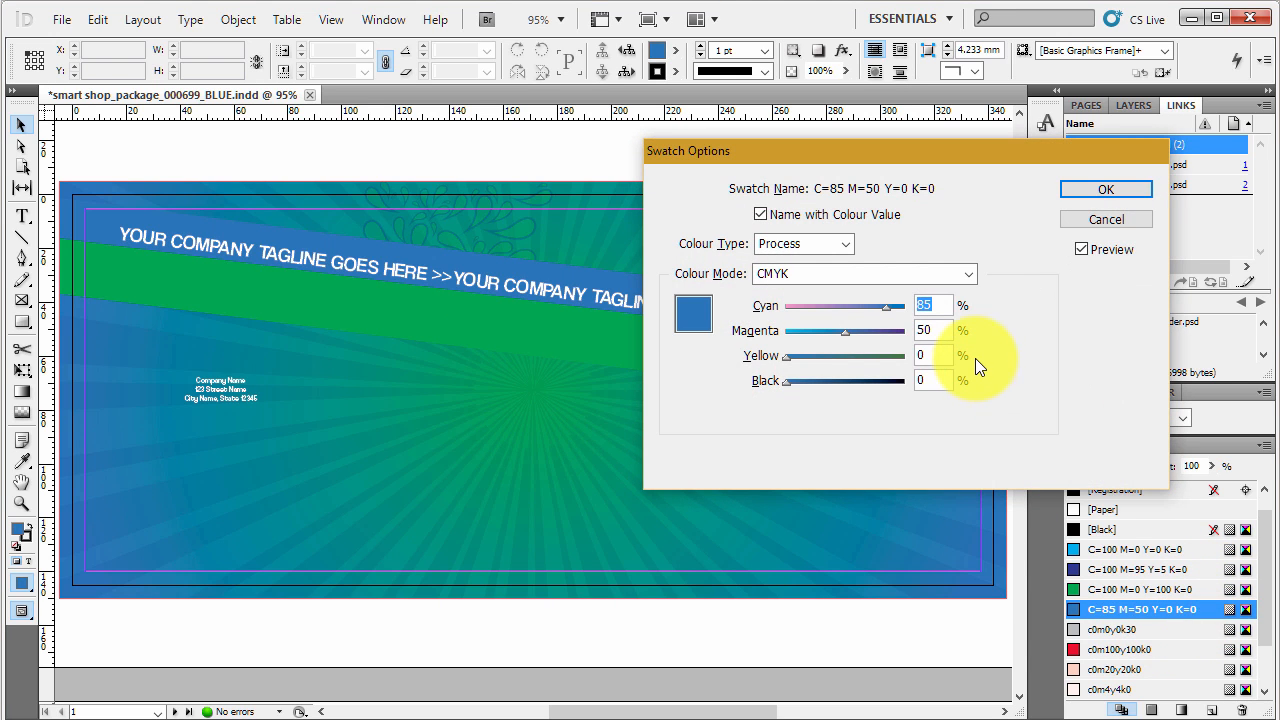
type("100")
key("Tab")
type("0")
key("Tab")
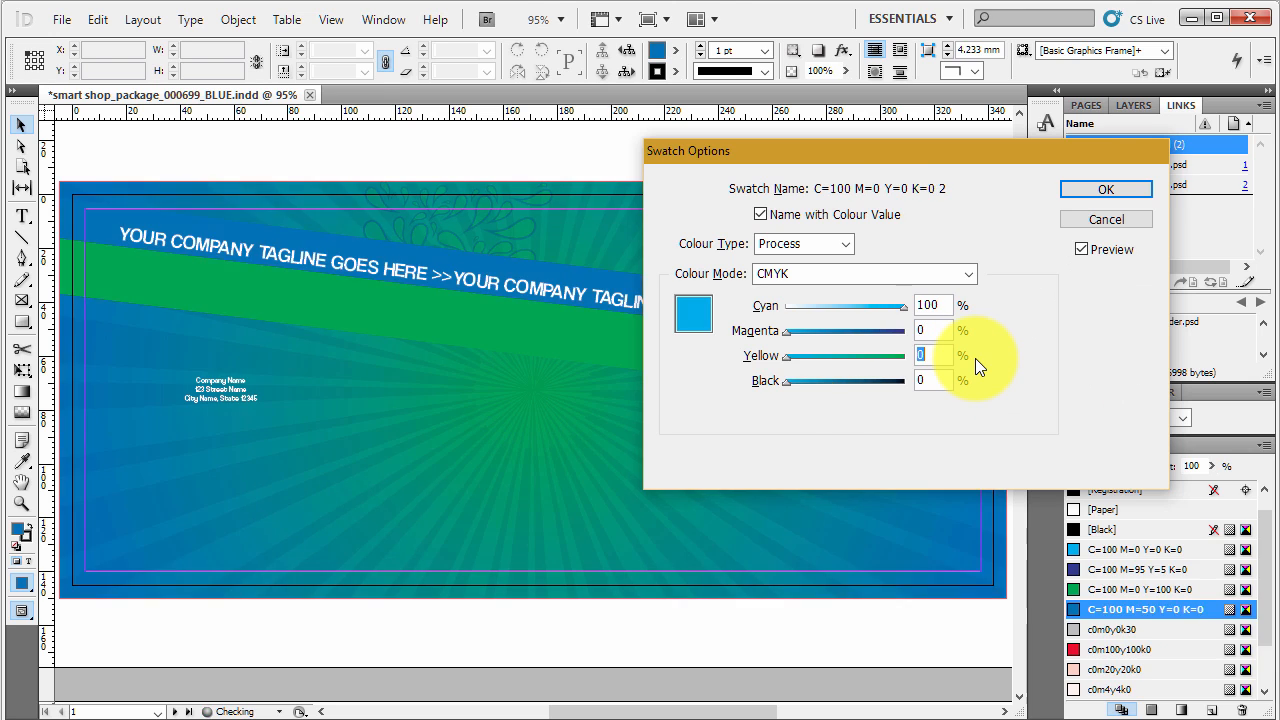
type("100")
key("Tab")
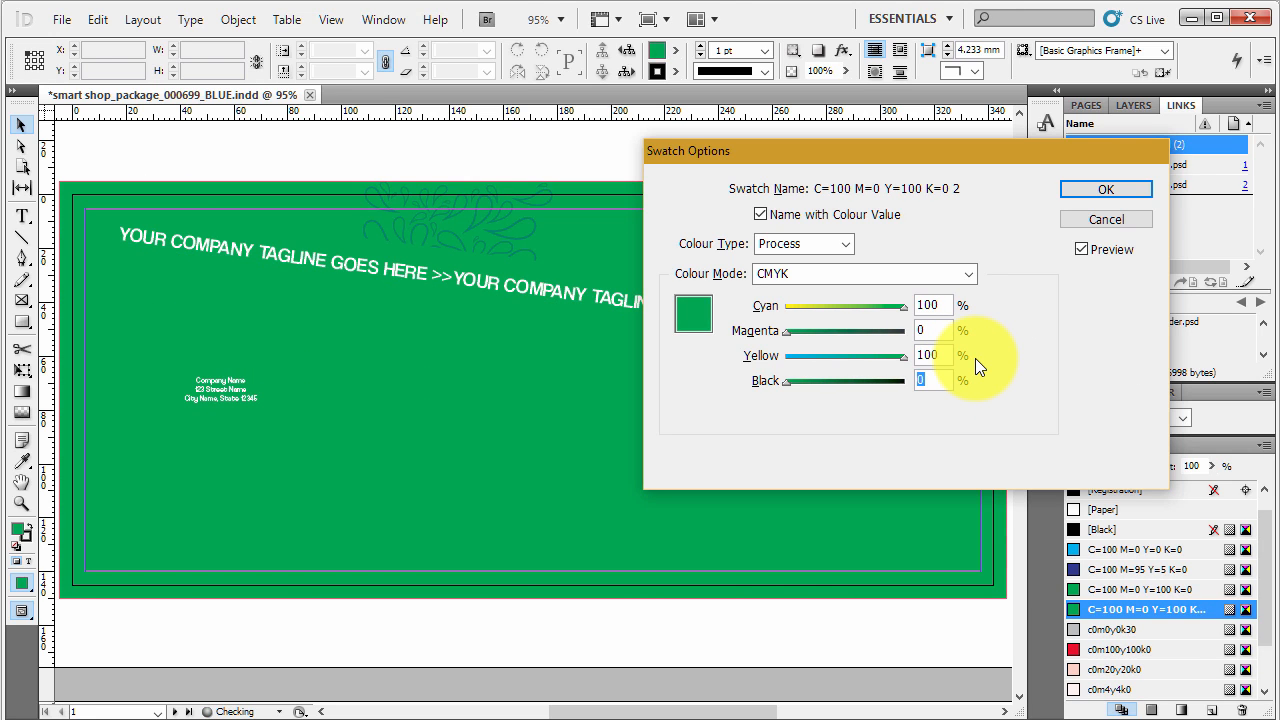
type("30")
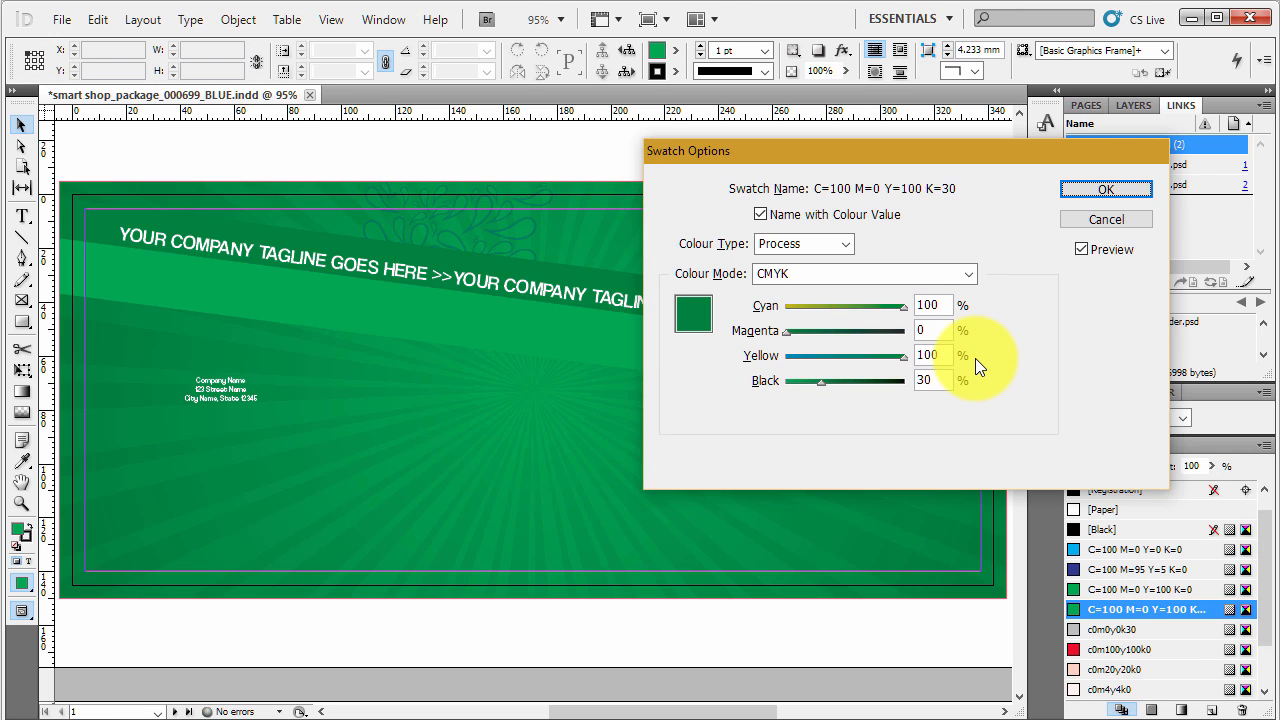
key("Return")
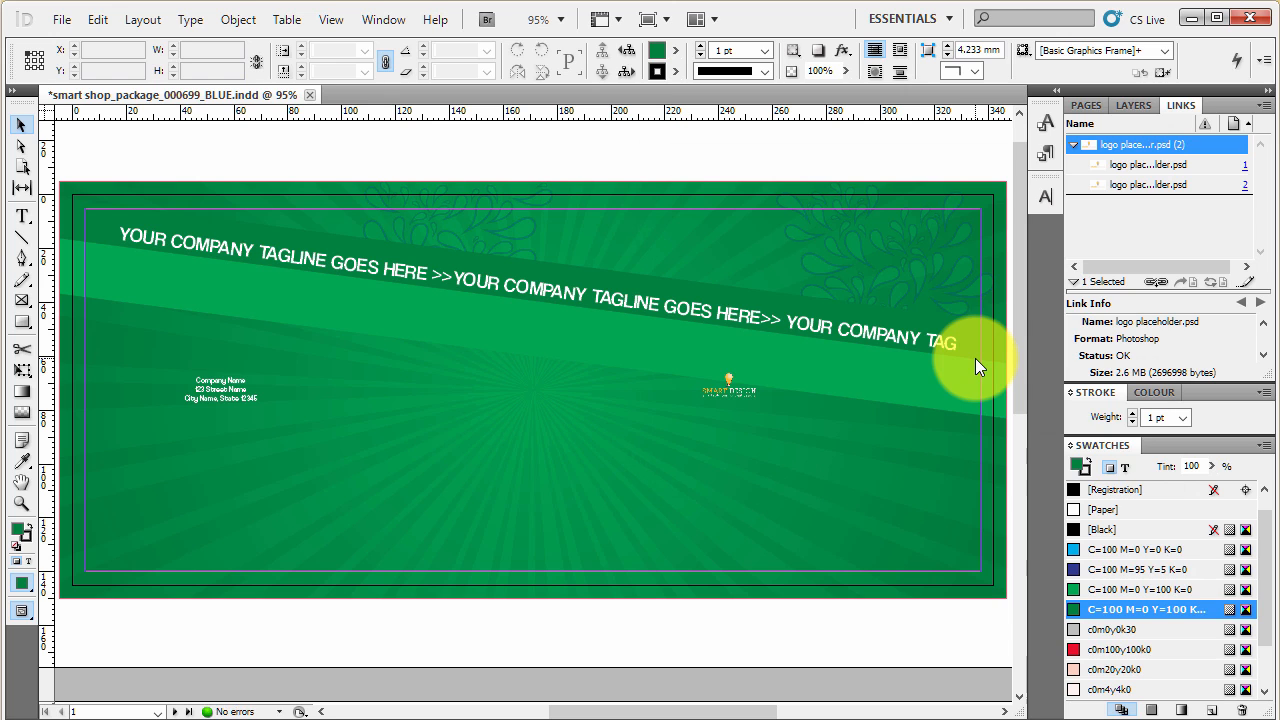
- Change the dark blue C=100 M=95 Y=5 K=0 swatch to a dark green with C=100, M=0, Y=100 and added black
double_click(1210, 571)
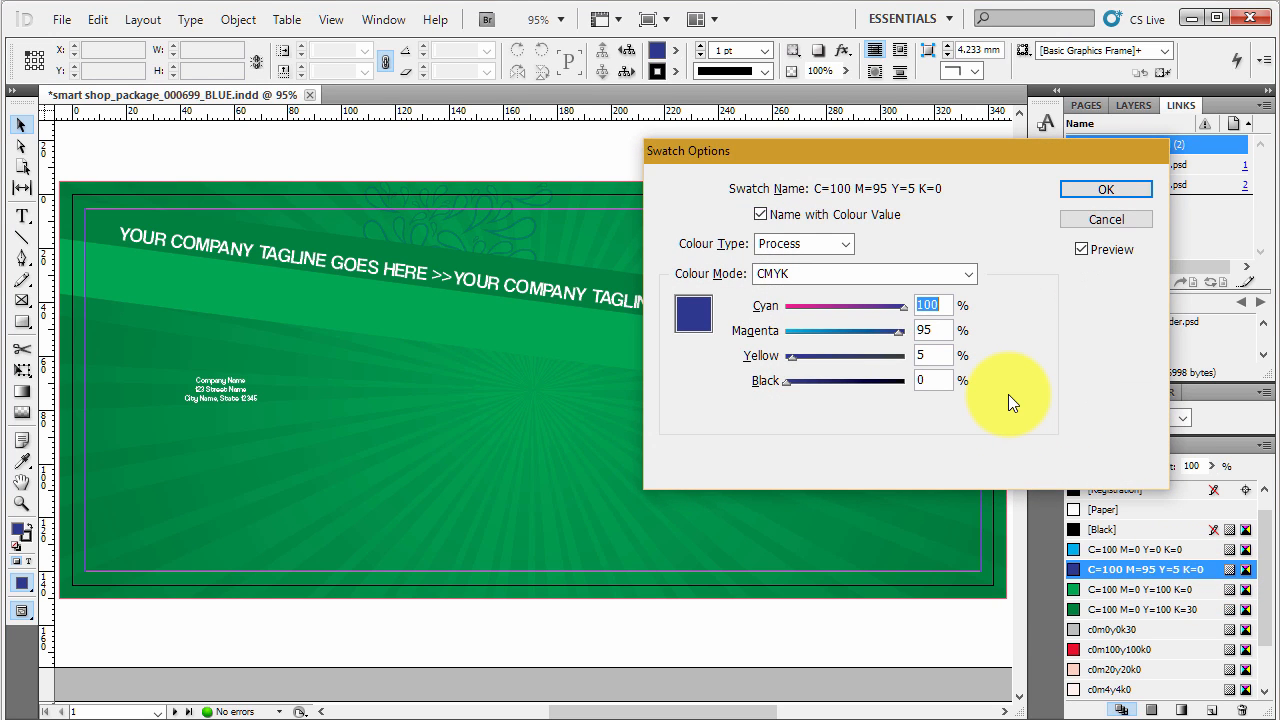
type("100")
key("Tab")
type("0")
key("Tab")
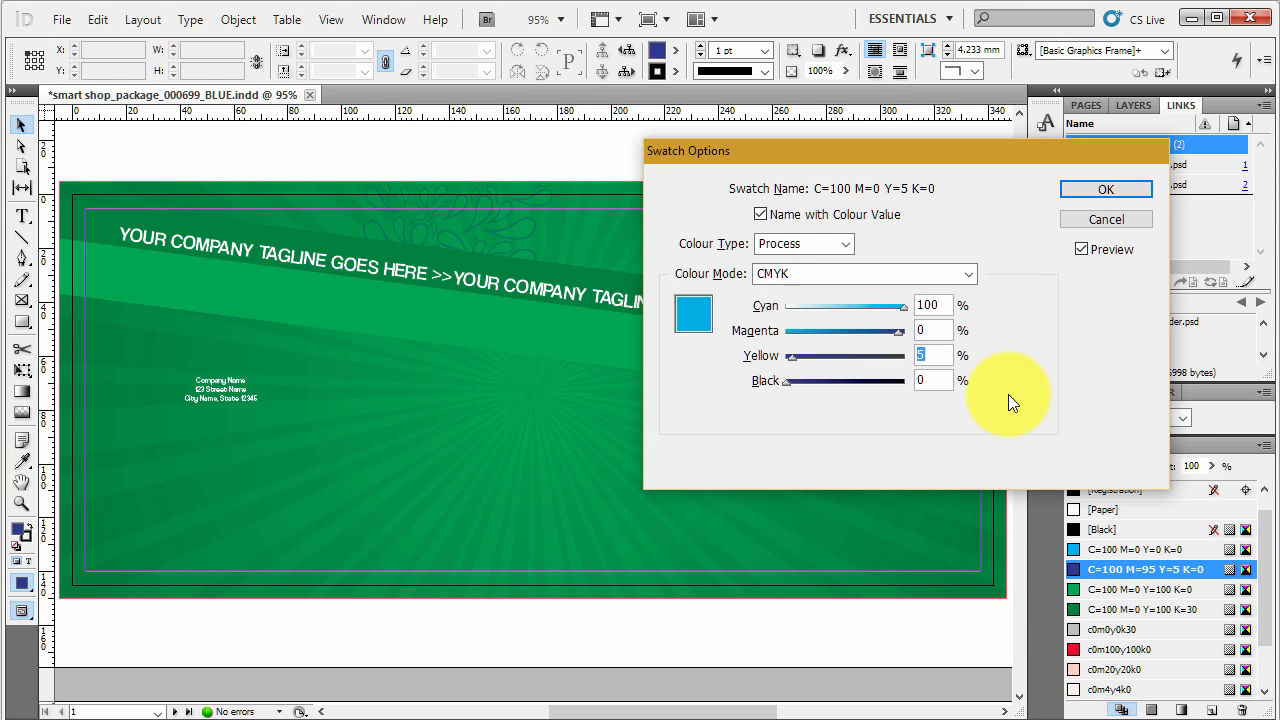
type("100")
key("Tab")
type("30")
key("Return")
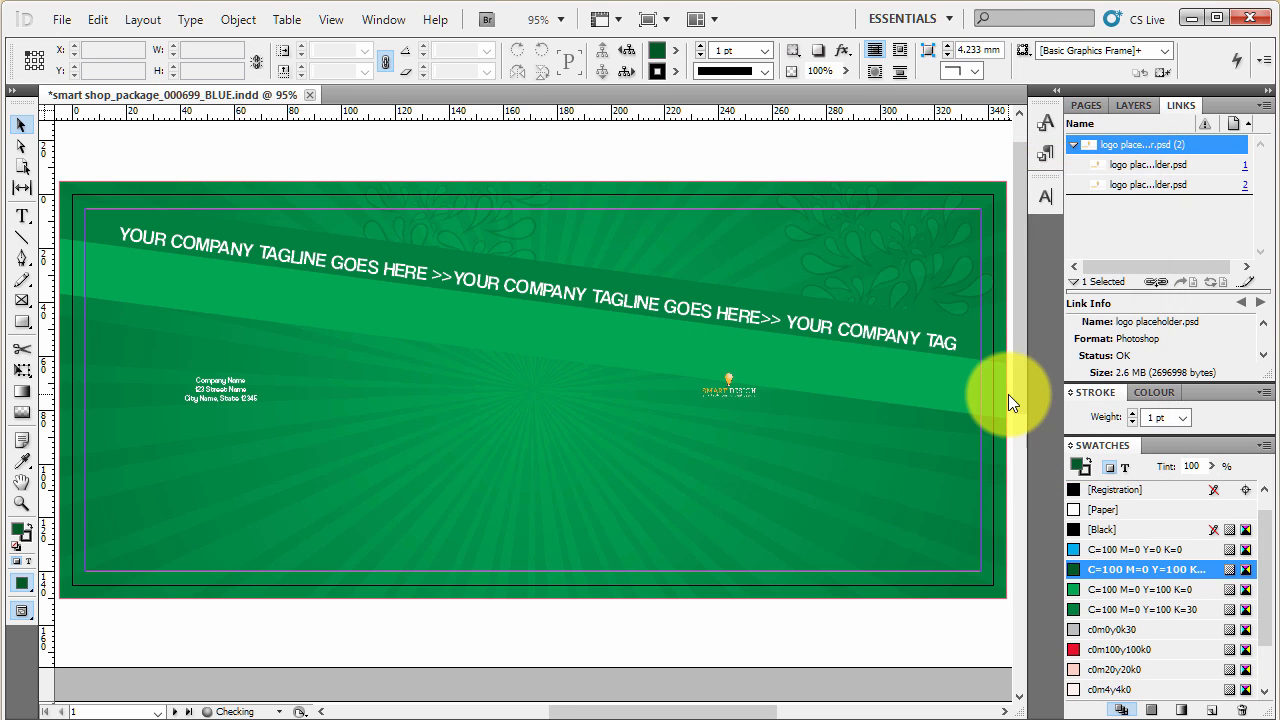
- Review the new swatch colours and the logo on both pages of the document
scroll(866, 480, "down", 5)
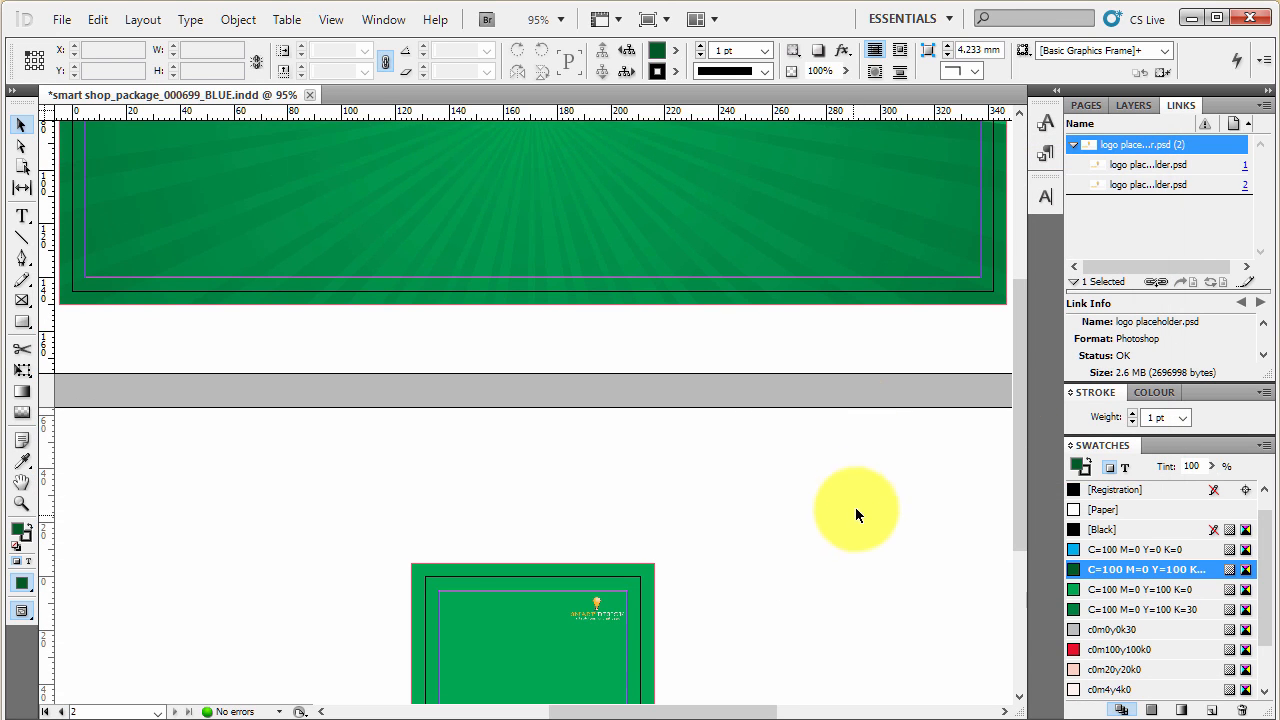
scroll(596, 605, "down", 3)
scroll(570, 590, "up", 1)
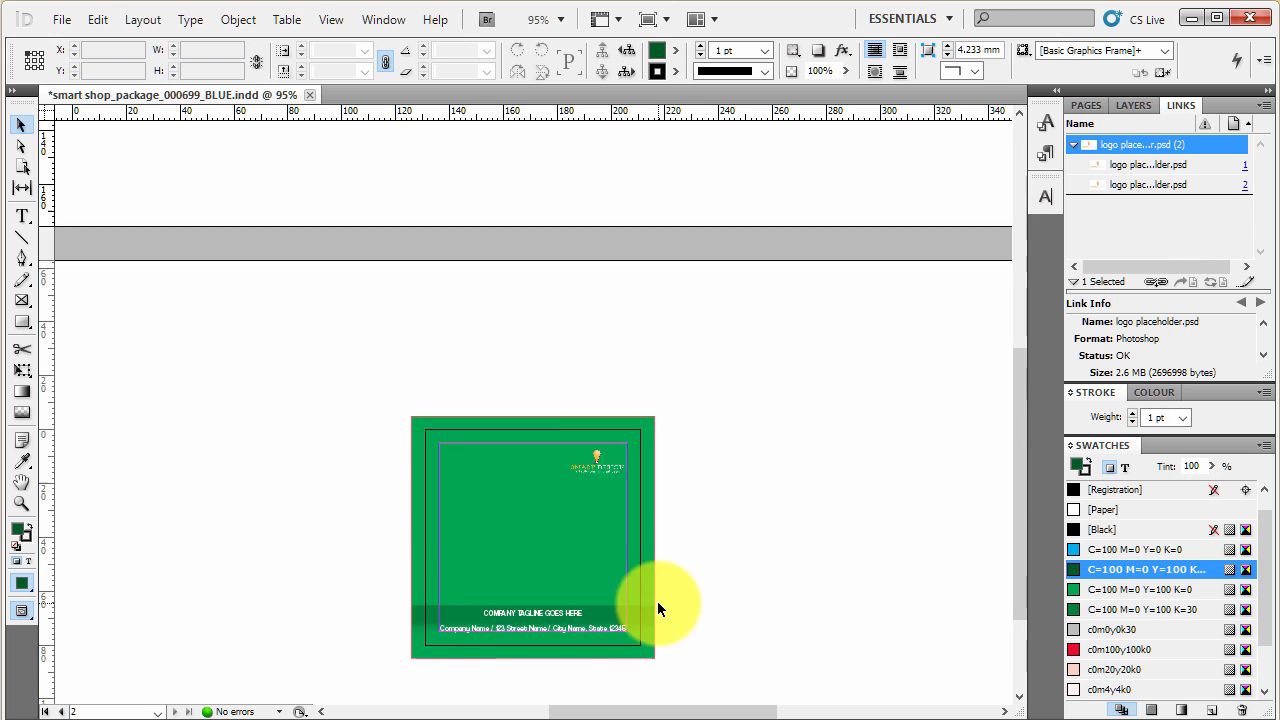
scroll(657, 601, "up", 7)
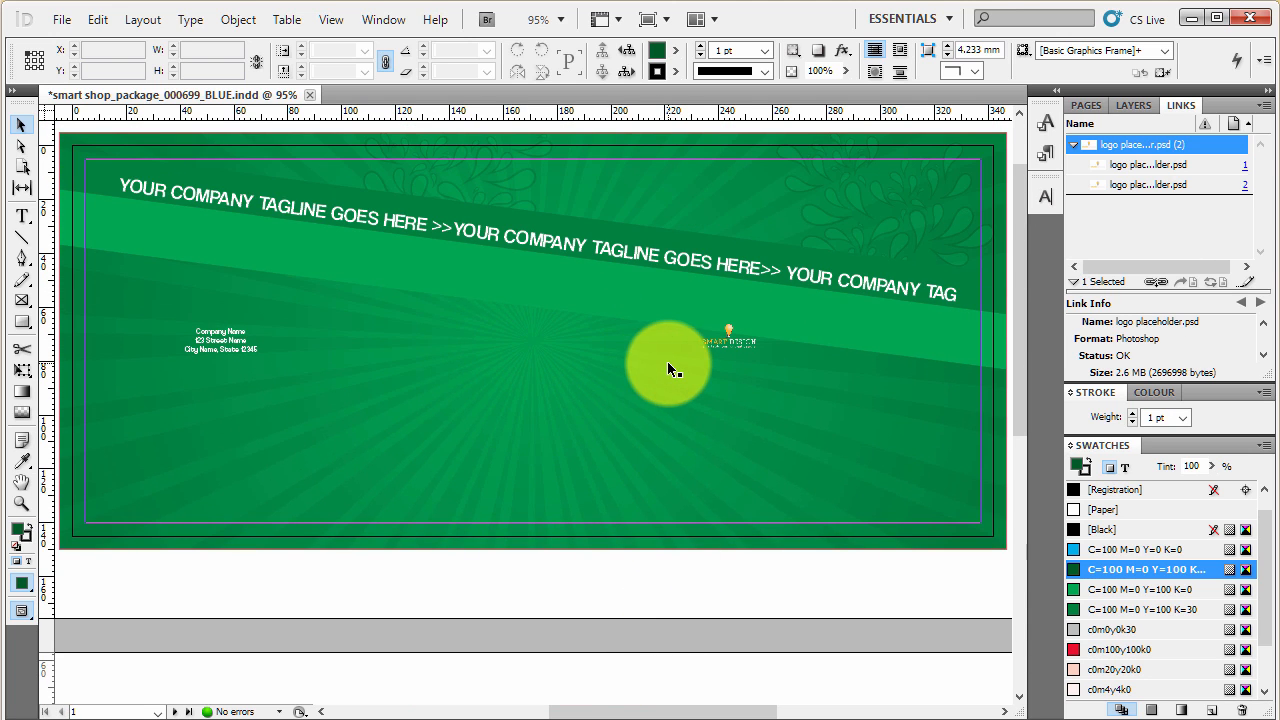
- Fill the light green diagonal band below the tagline with the [Paper] swatch and deselect it
scroll(668, 368, "up", 2)
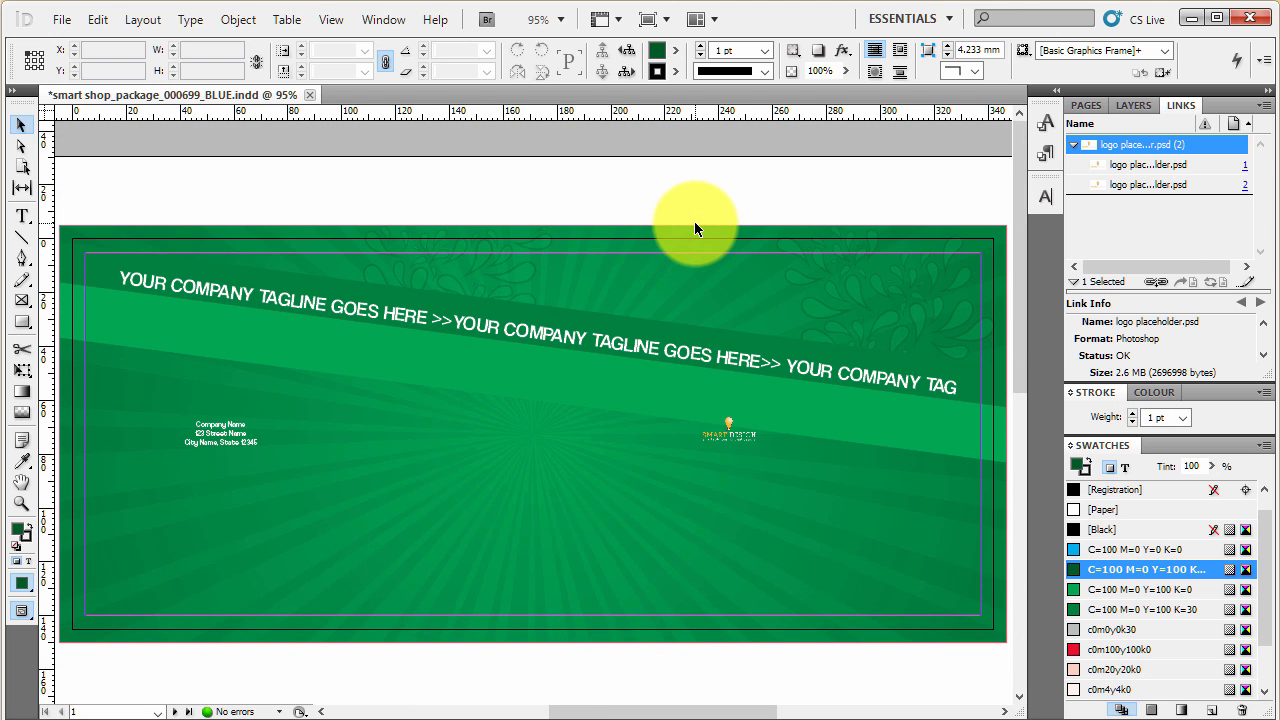
left_click(668, 352)
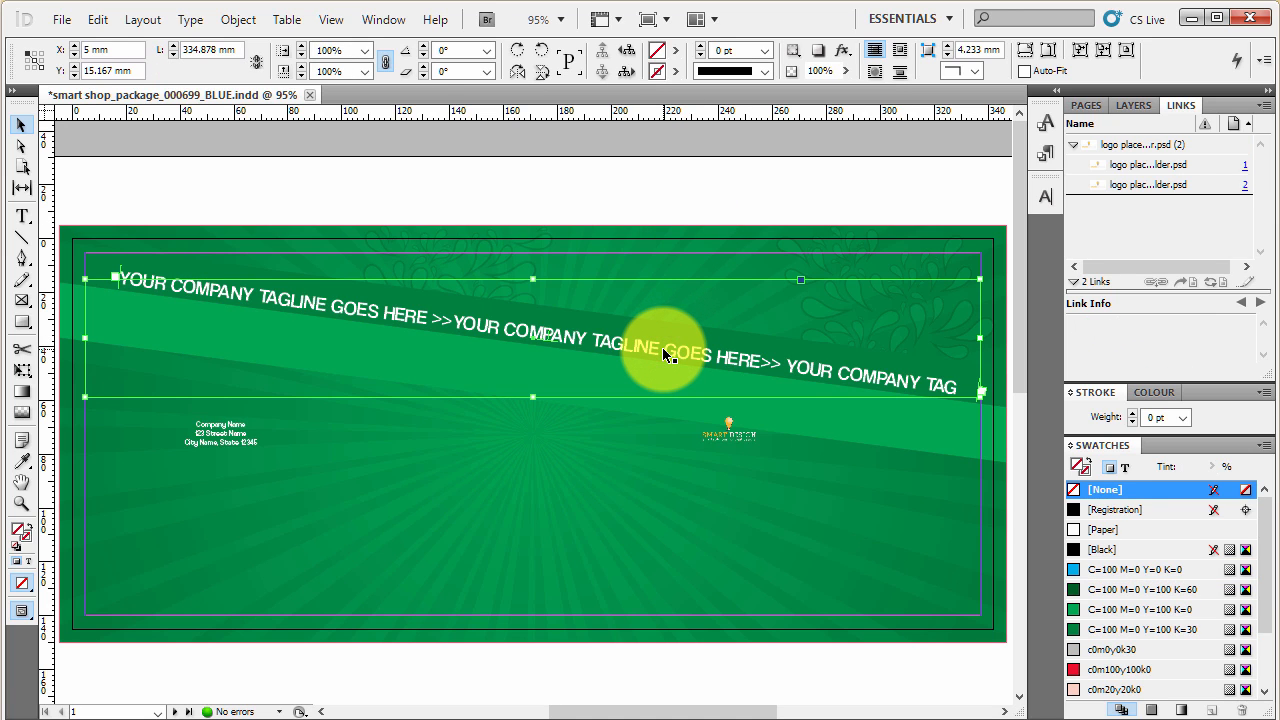
left_click(904, 433)
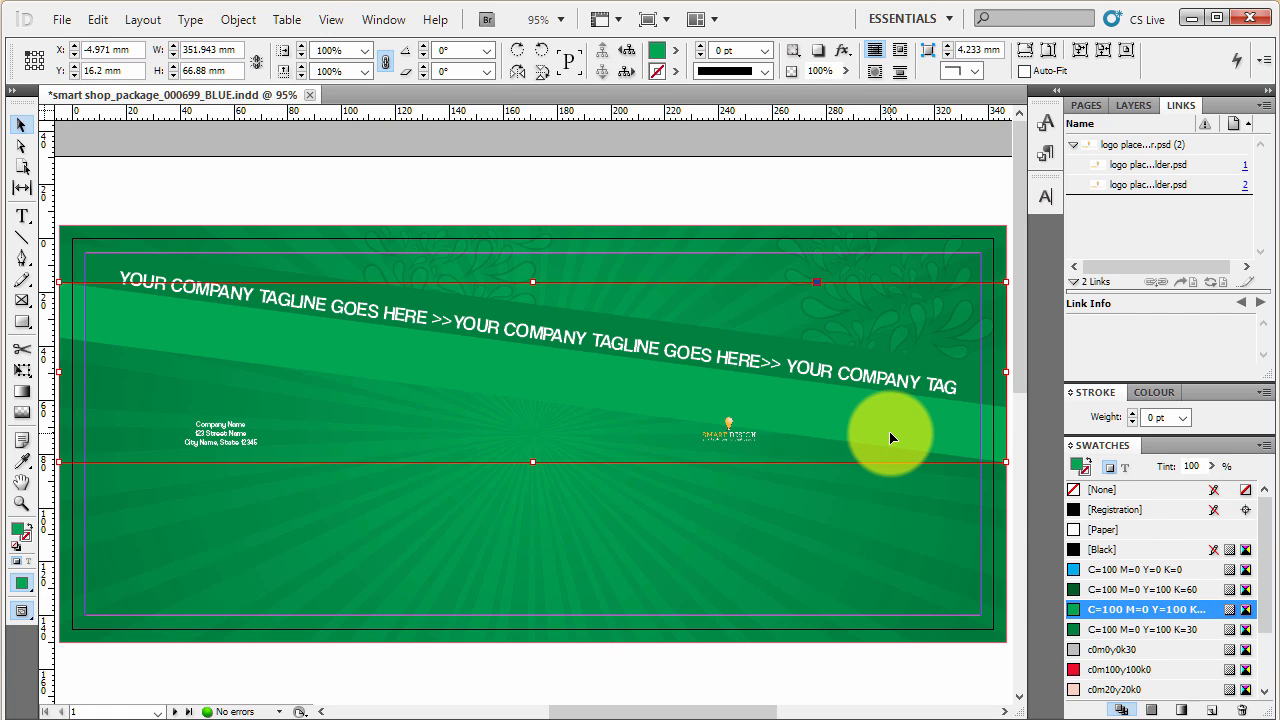
scroll(1228, 614, "down", 2)
scroll(1228, 620, "up", 2)
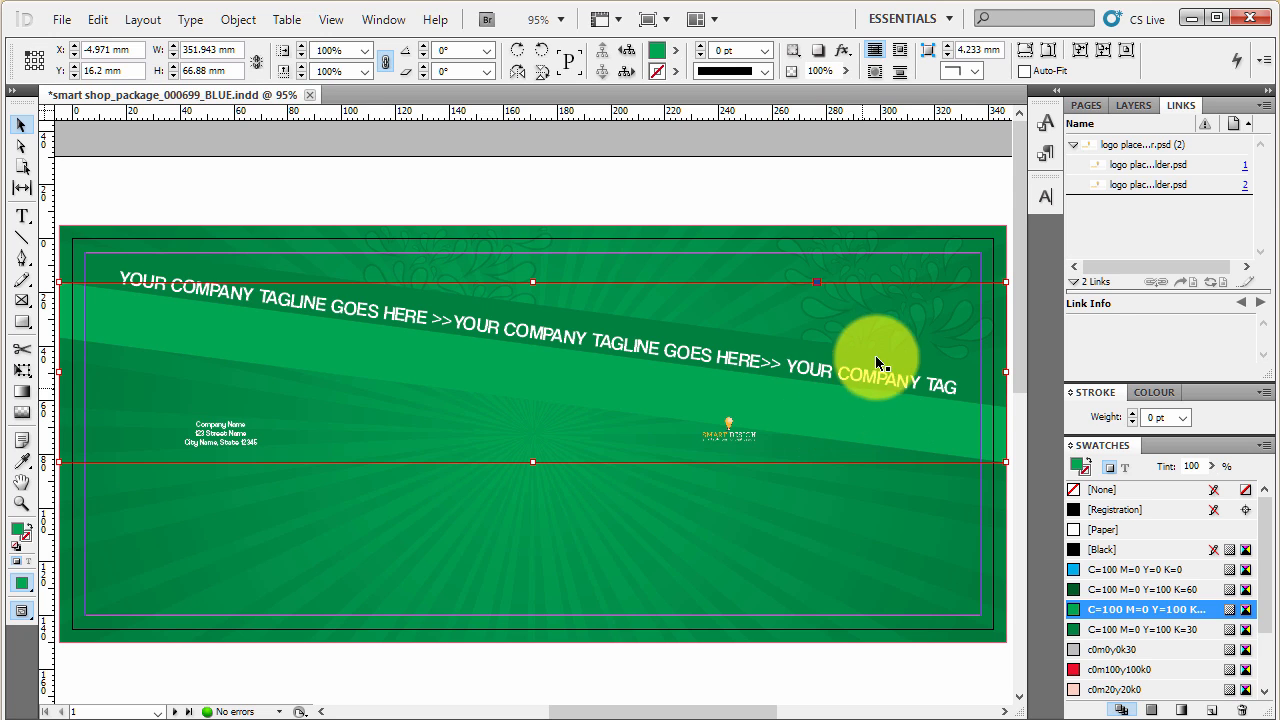
left_click(1157, 529)
left_click(865, 204)
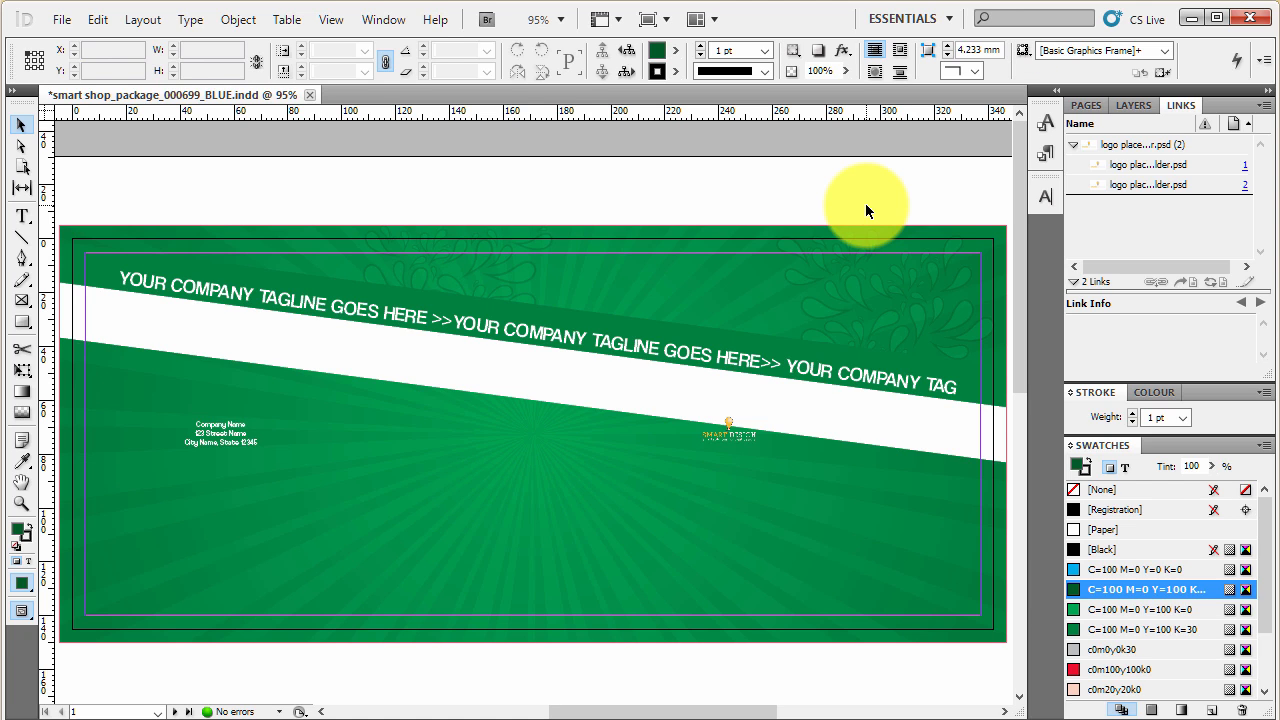
- Undo the [Paper] fill on the diagonal band and deselect it
key("ctrl+z")
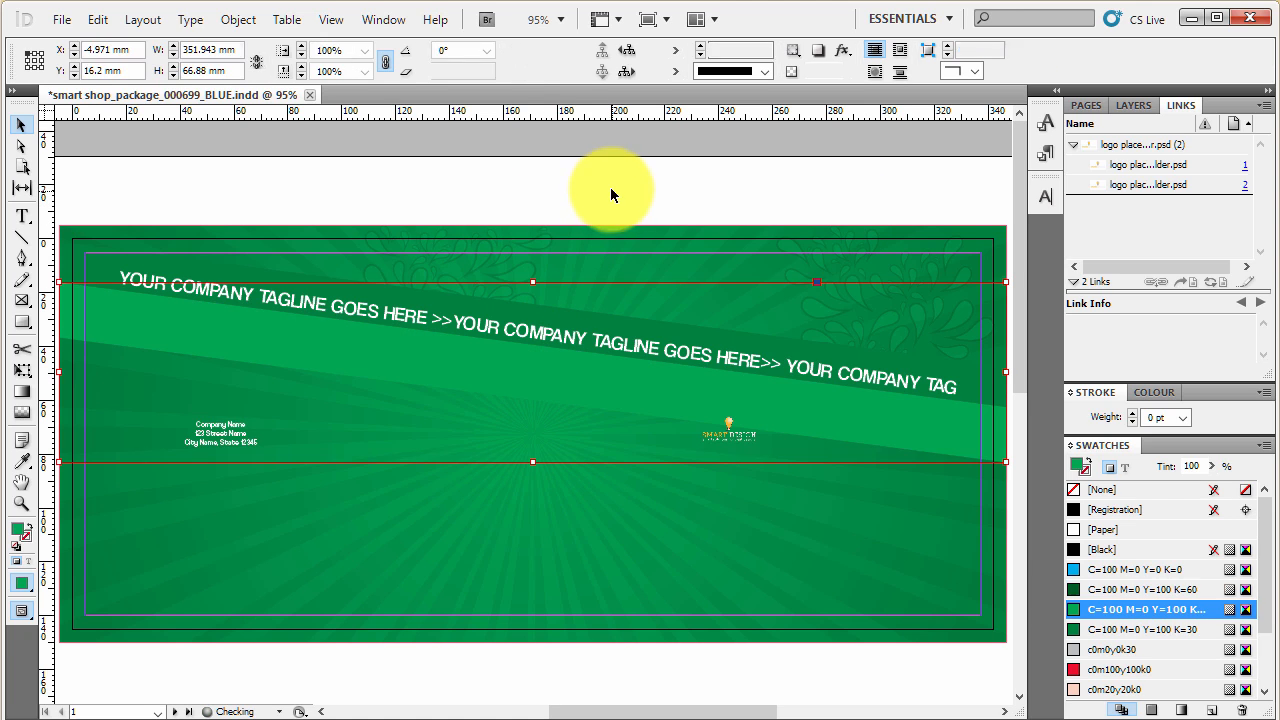
left_click(611, 192)
scroll(790, 478, "up", 1)
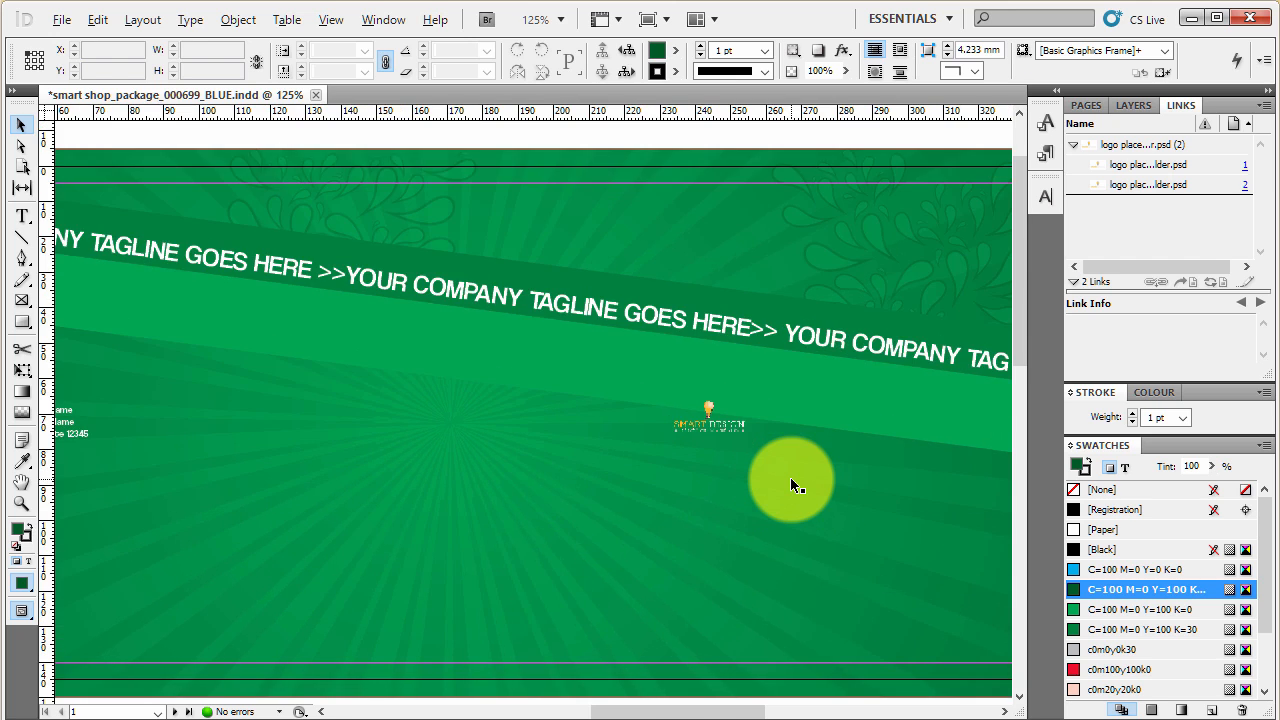
scroll(790, 485, "down", 2)
scroll(440, 262, "up", 2)
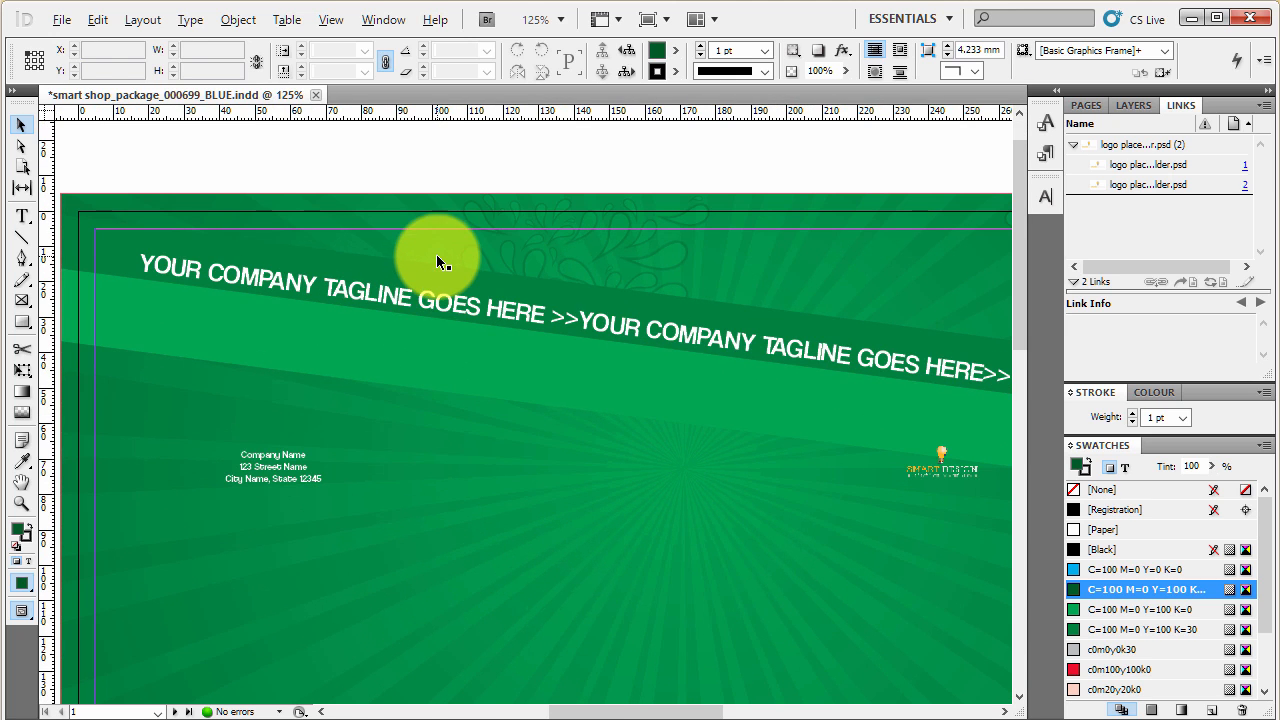
- Select the slanted company tagline object and apply the red c0m100y100k0 swatch to its fill
left_click(430, 295)
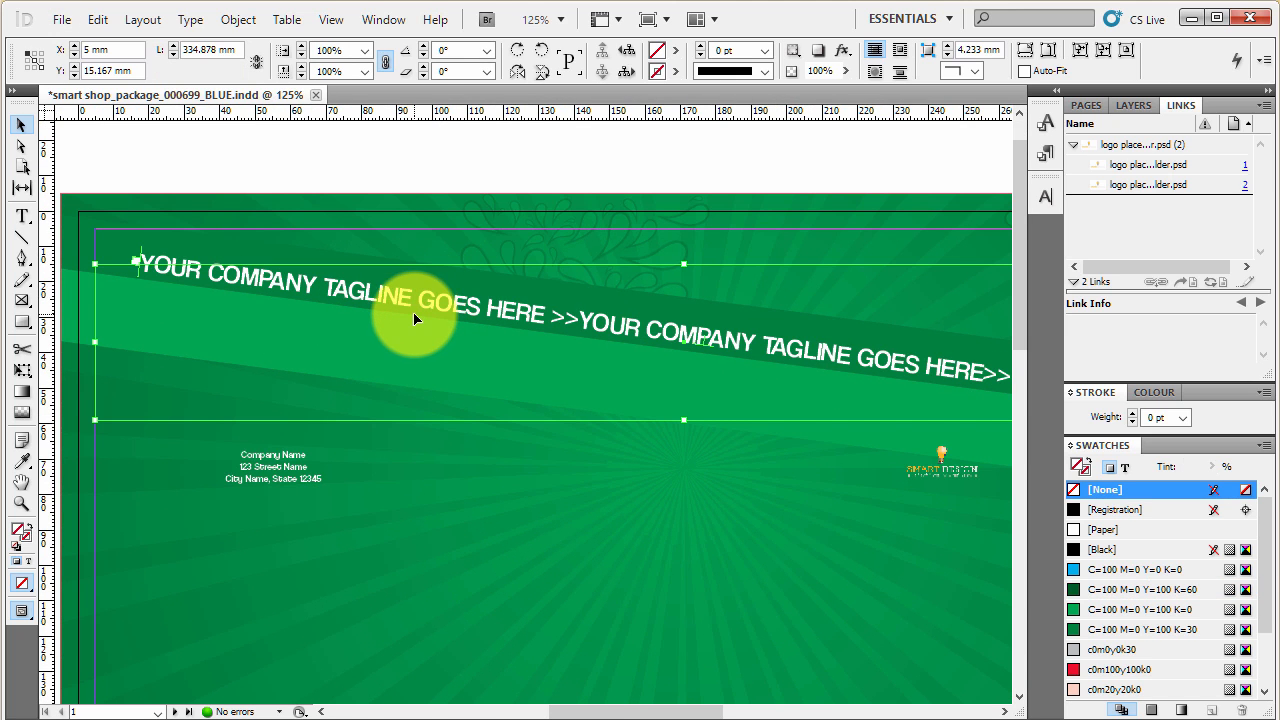
scroll(416, 318, "down", 1)
scroll(557, 320, "down", 1)
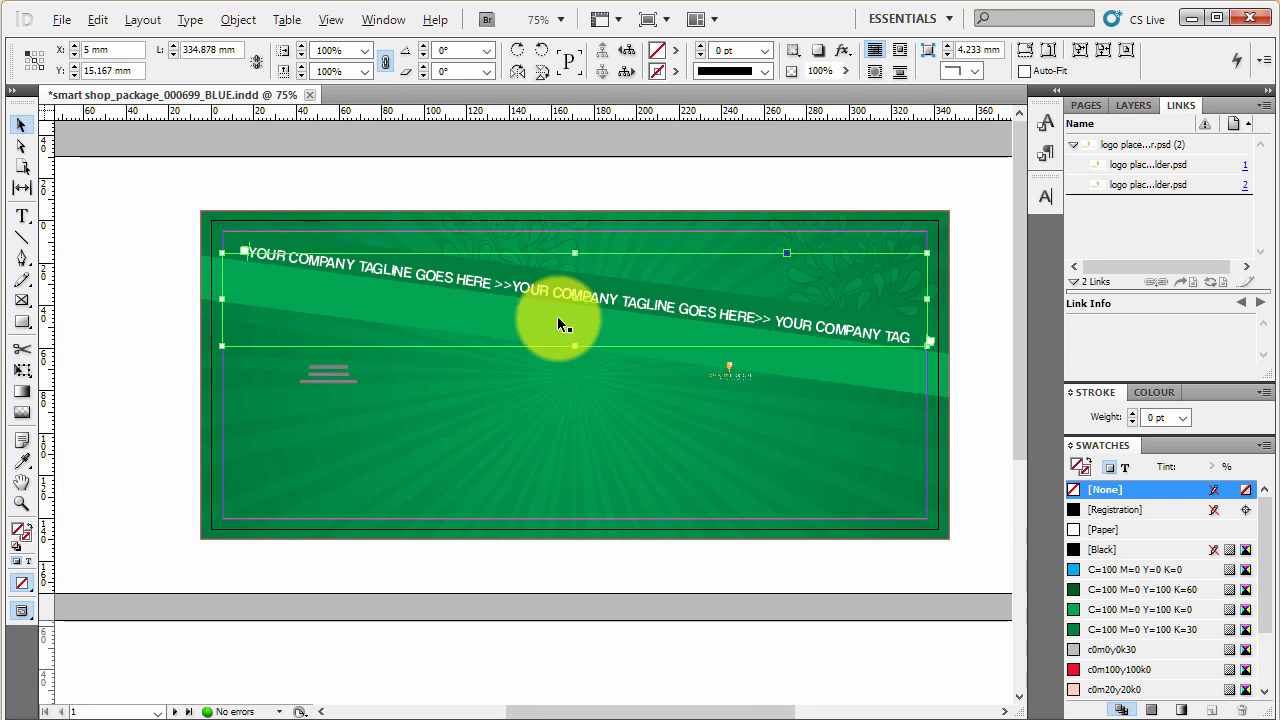
scroll(560, 322, "up", 1)
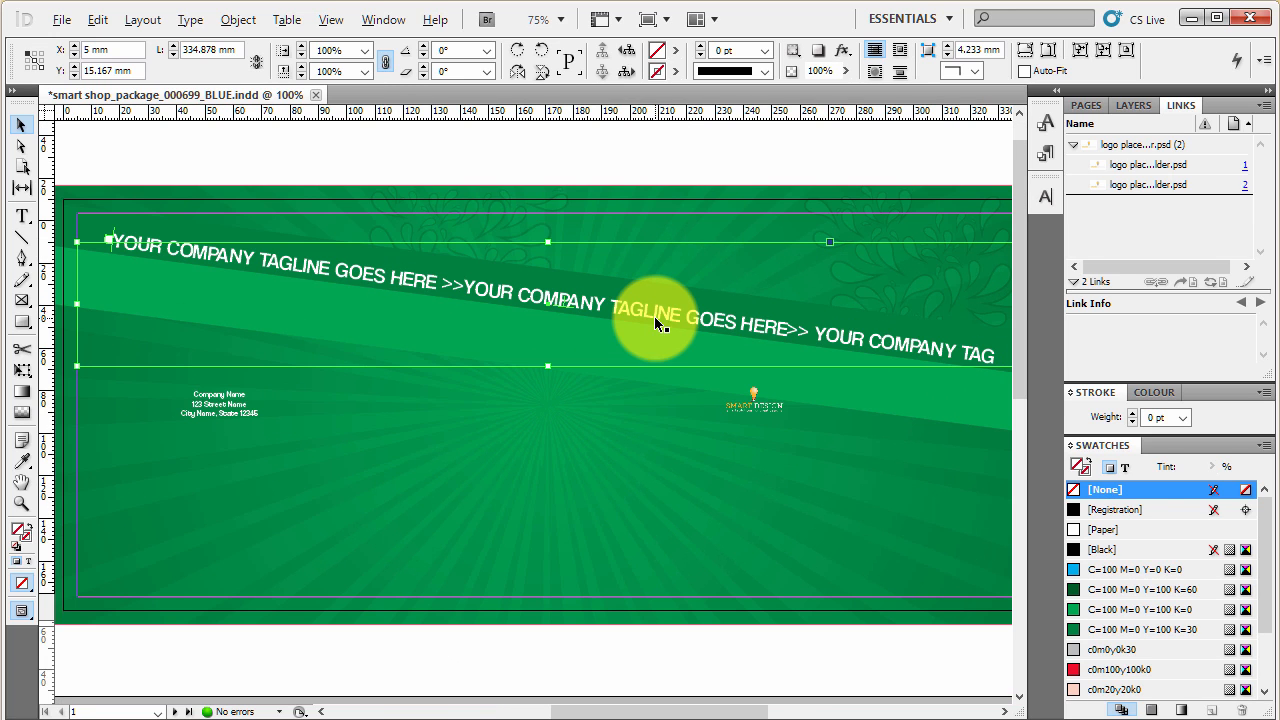
left_click(611, 149)
left_click(591, 309)
left_click(262, 253)
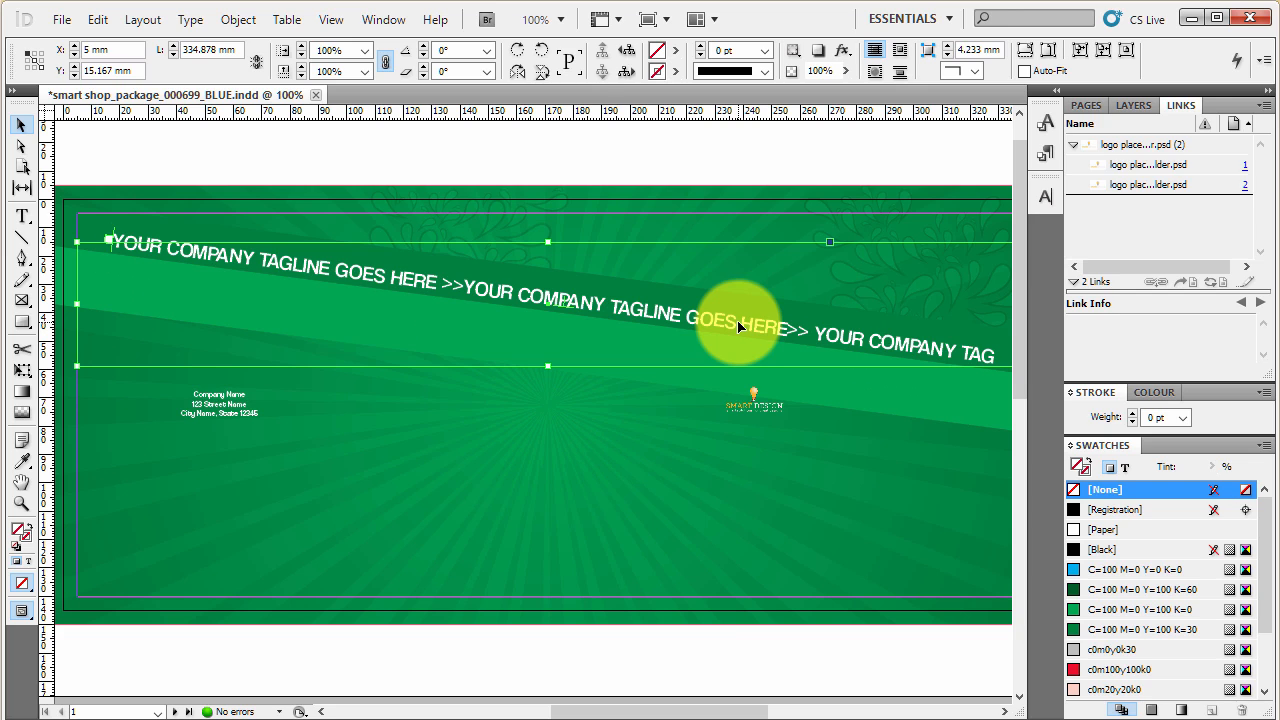
scroll(1169, 658, "down", 1)
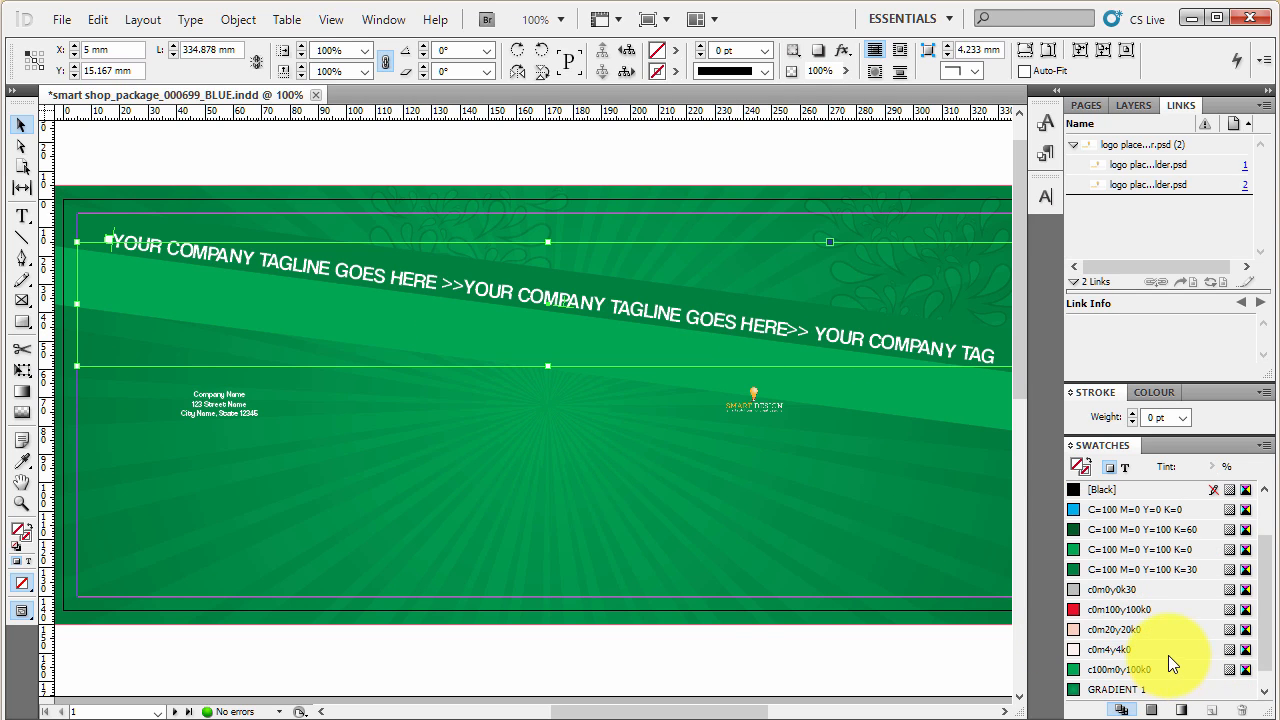
left_click(1162, 607)
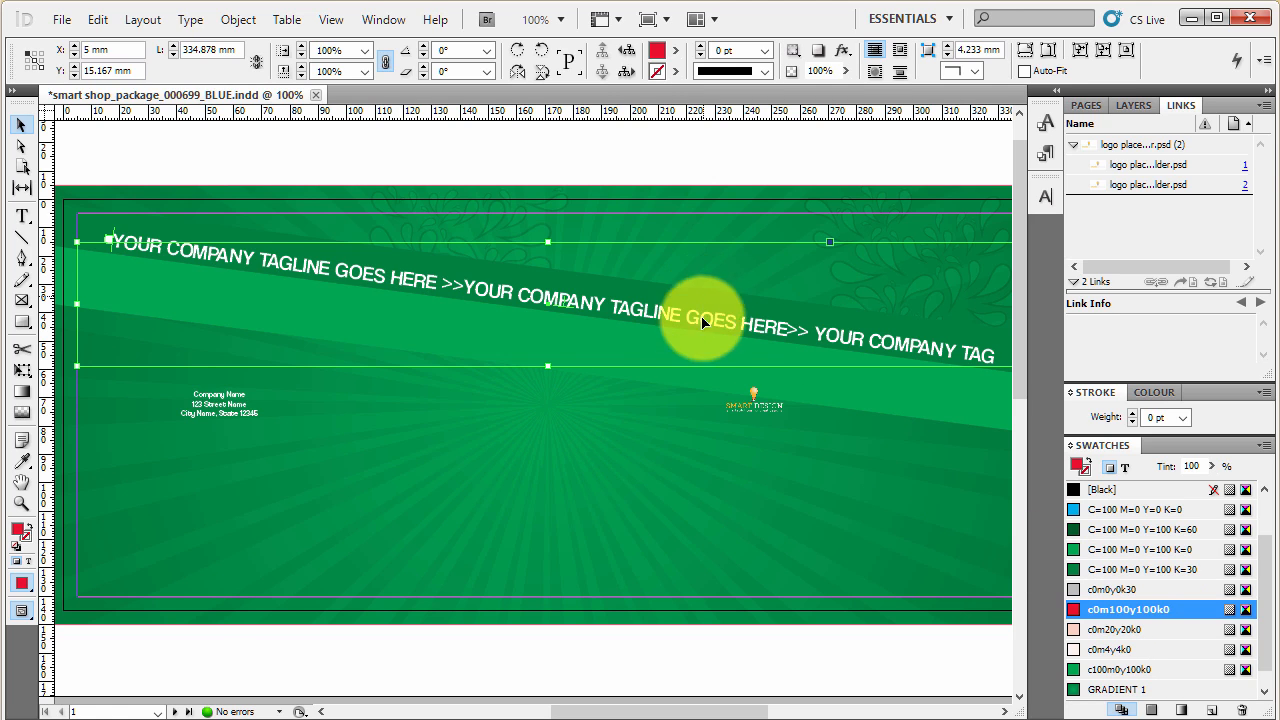
scroll(700, 335, "up", 1)
left_click(671, 236)
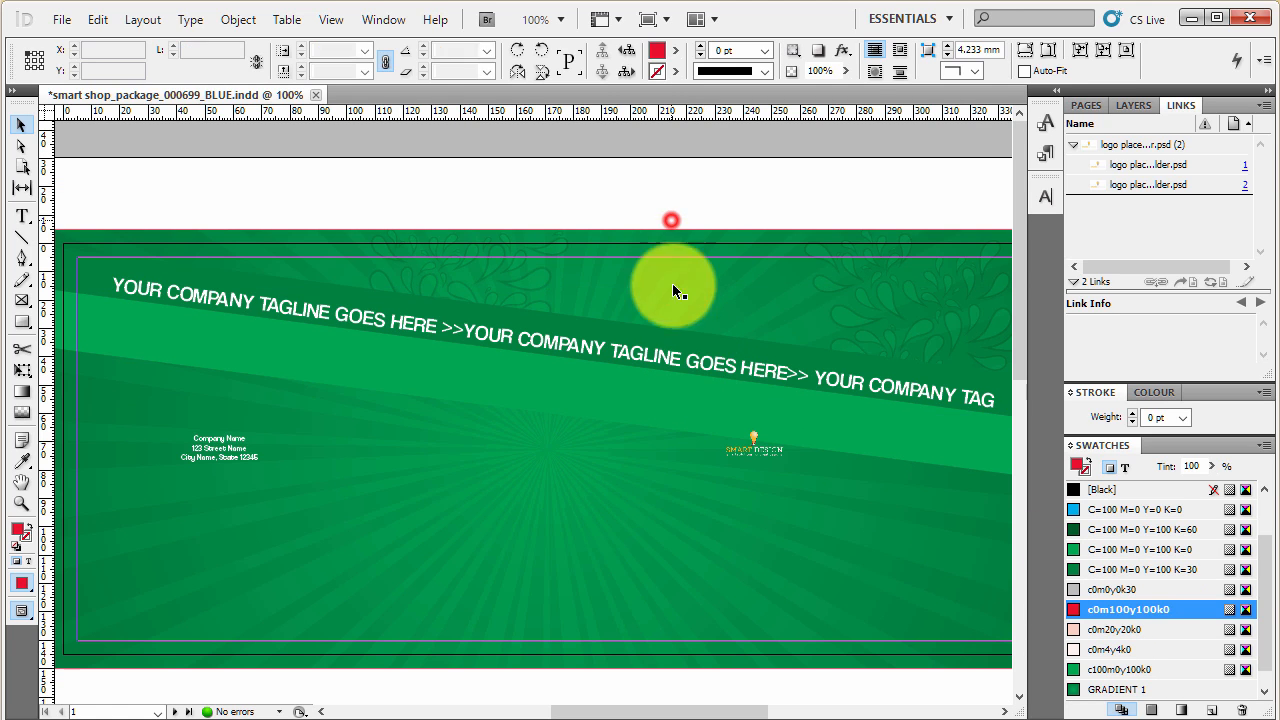
left_click(707, 370)
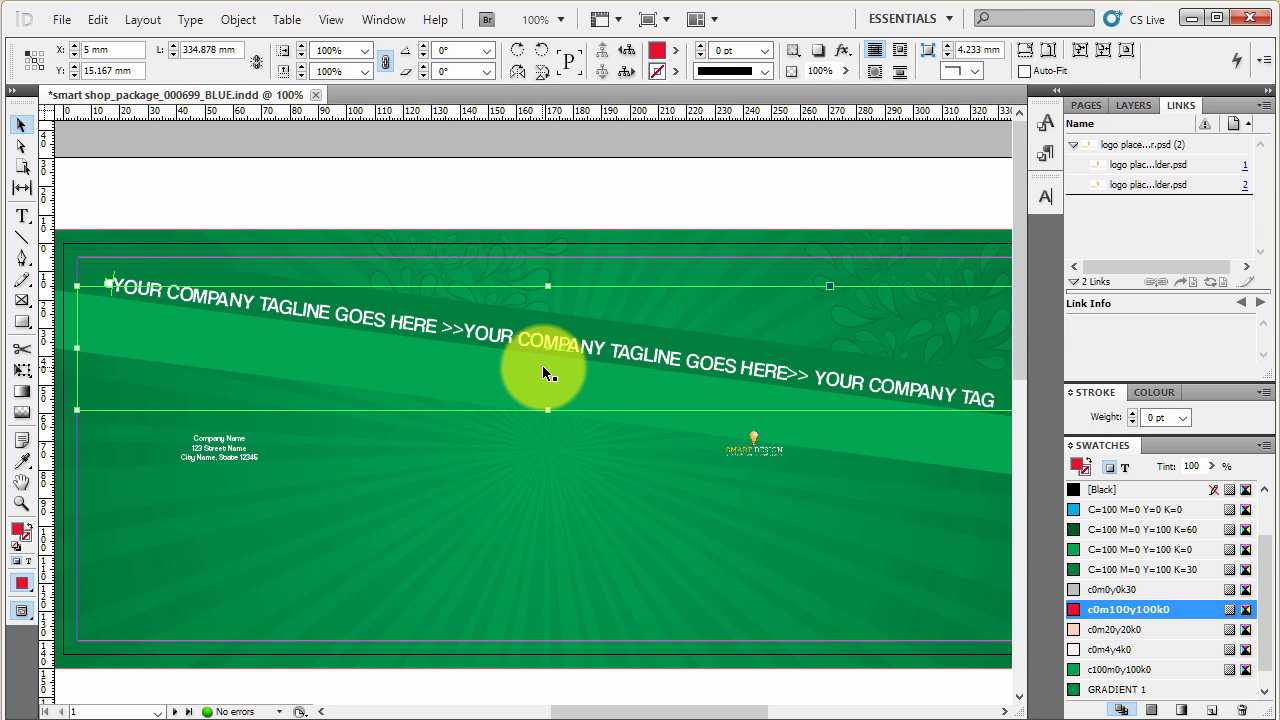
- Fill the company address text frame with c0m100y100k0, and undo the red fills on that frame and the tagline
left_click(229, 448)
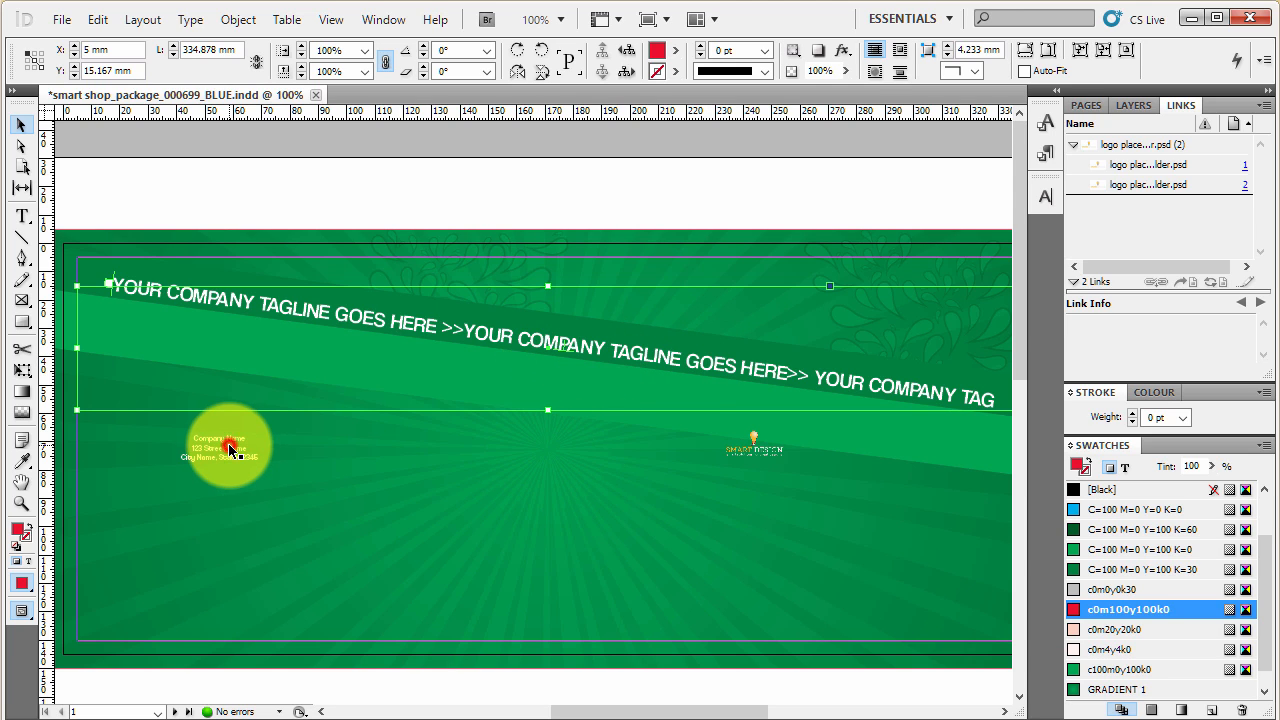
left_click(1135, 669)
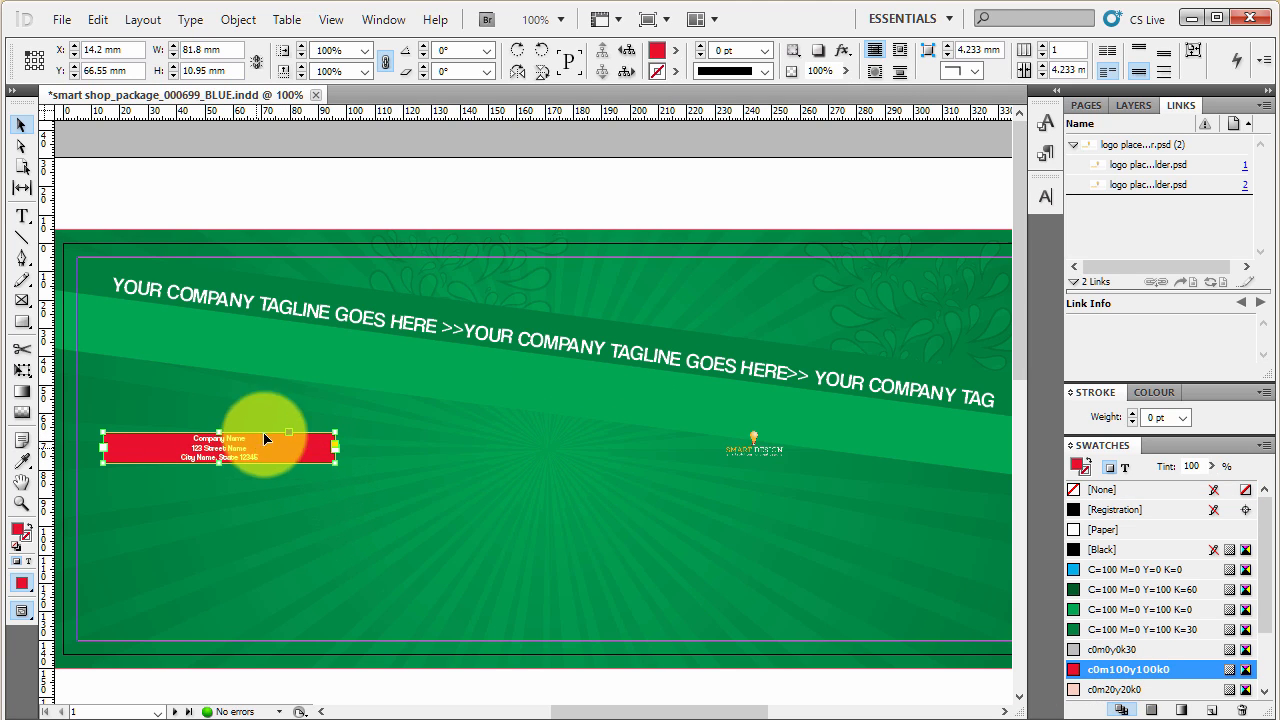
left_click(345, 318)
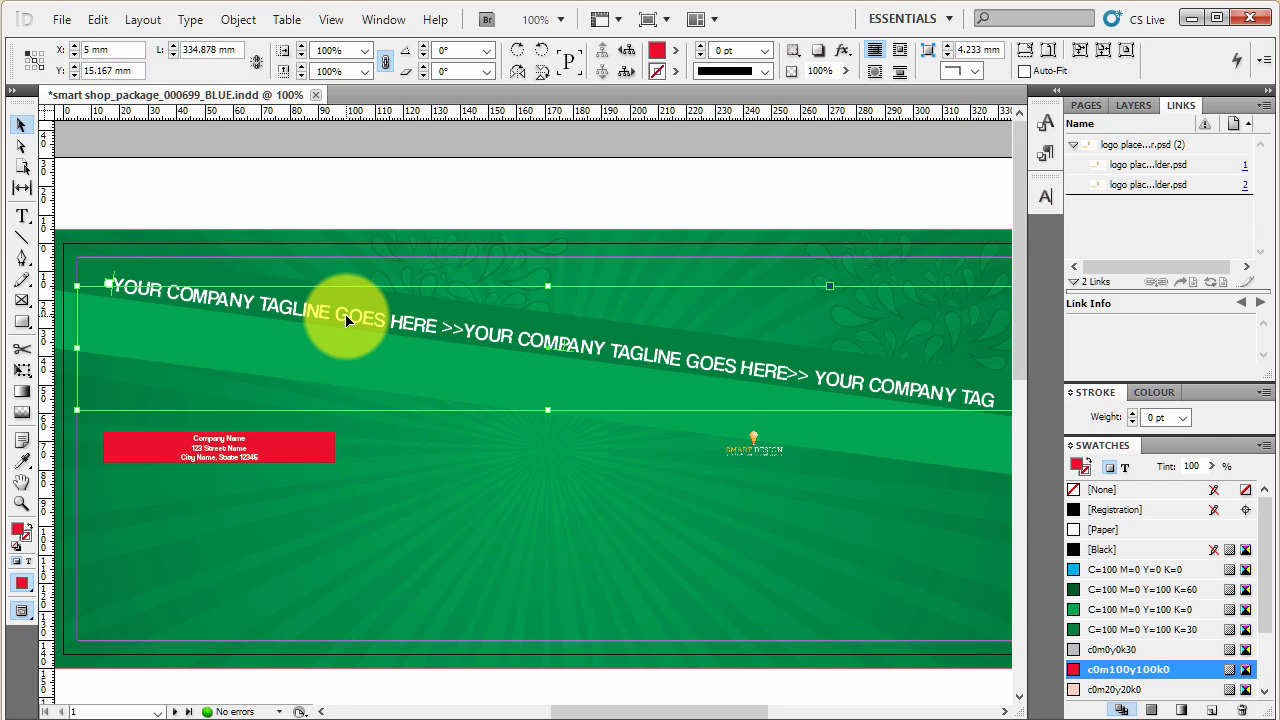
key("ctrl+z")
left_click(346, 316)
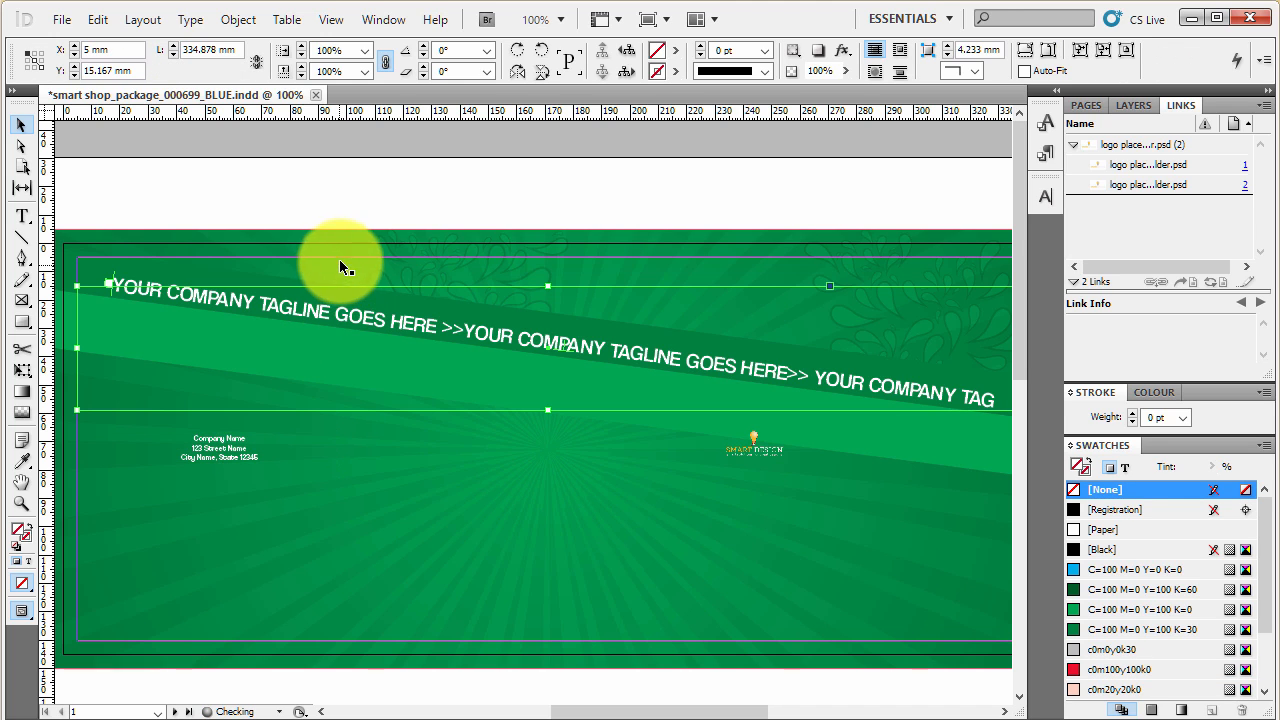
left_click(430, 187)
- Select the company address text frame, apply the c0m100y100k0 fill to it again, and remove the fill
left_click(236, 458)
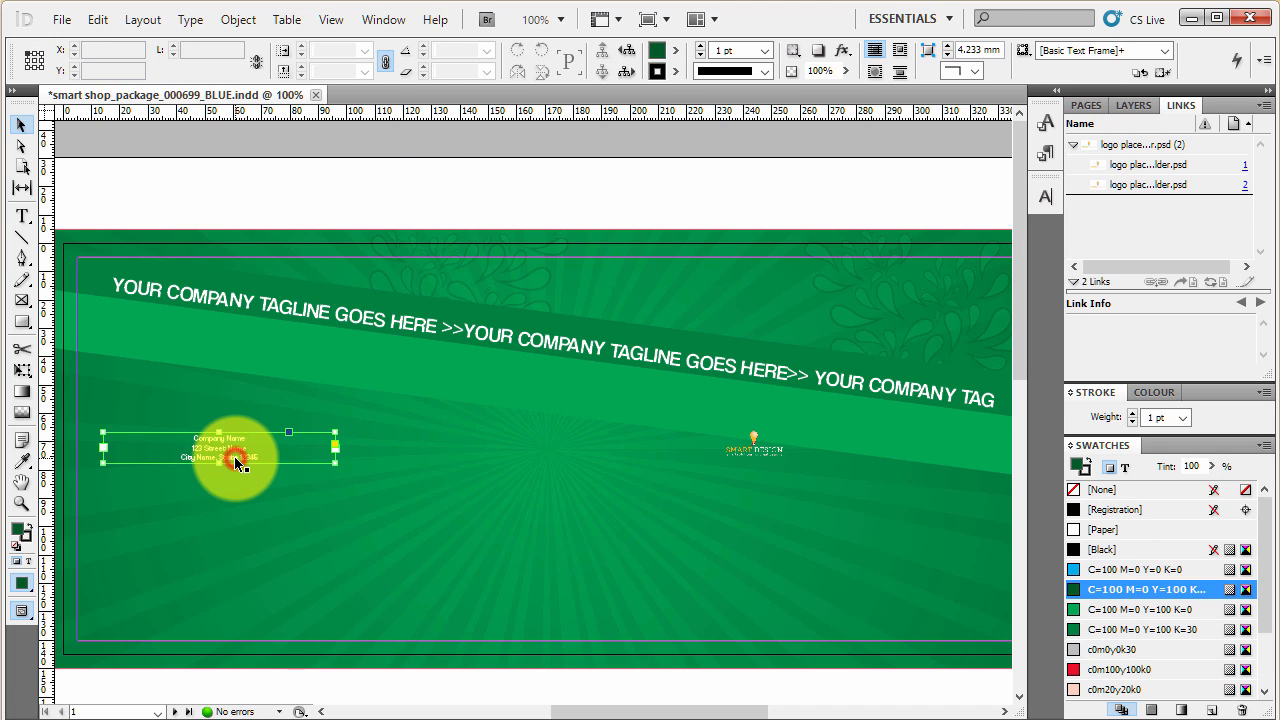
scroll(168, 477, "up", 1)
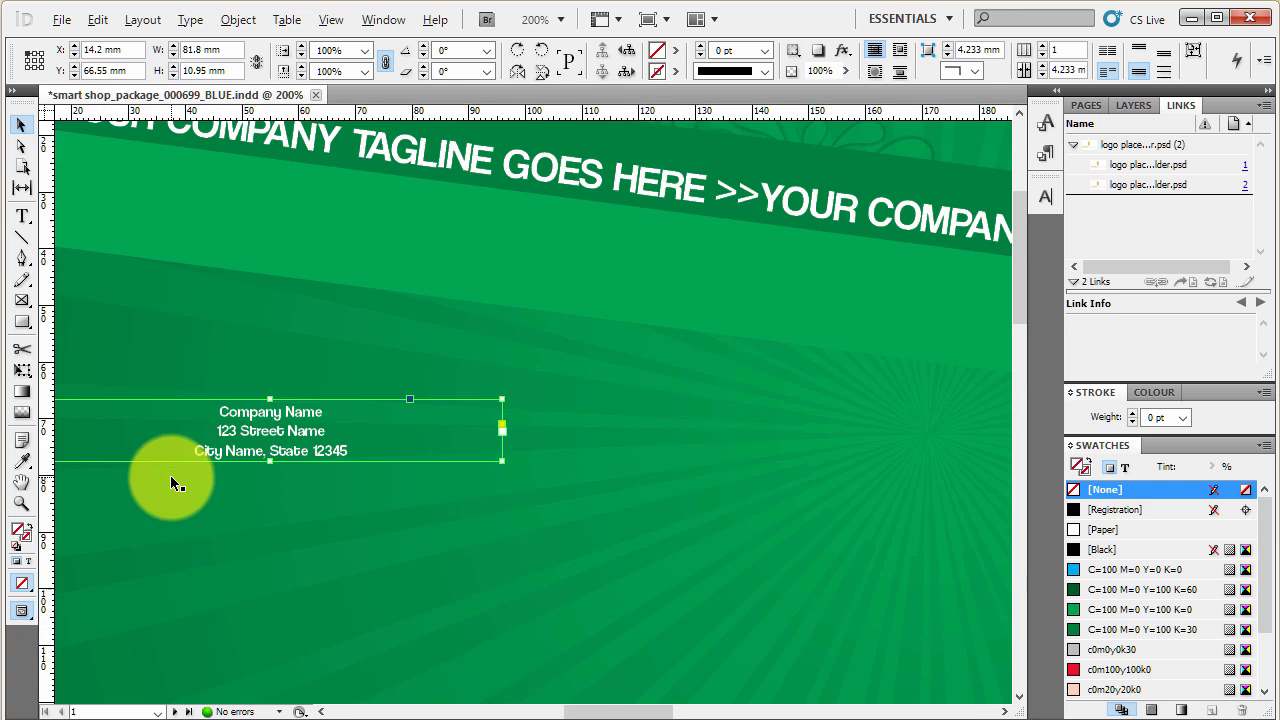
scroll(280, 428, "up", 1)
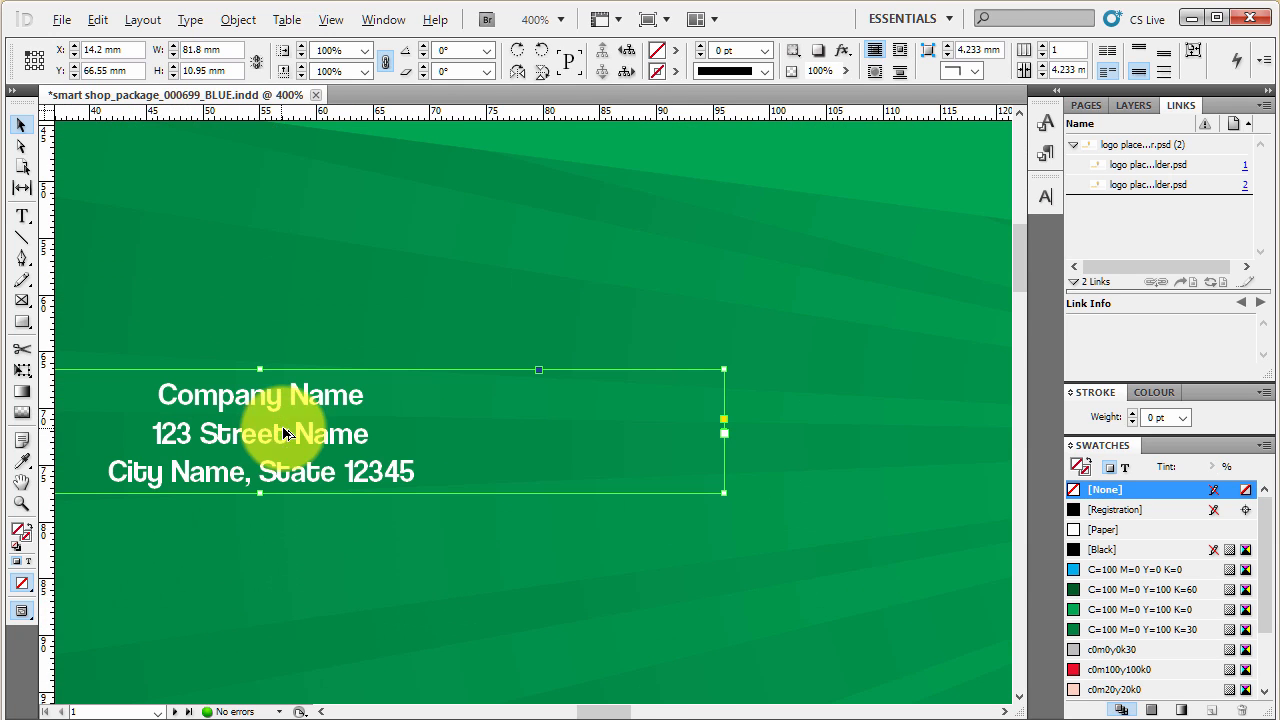
left_click(1116, 669)
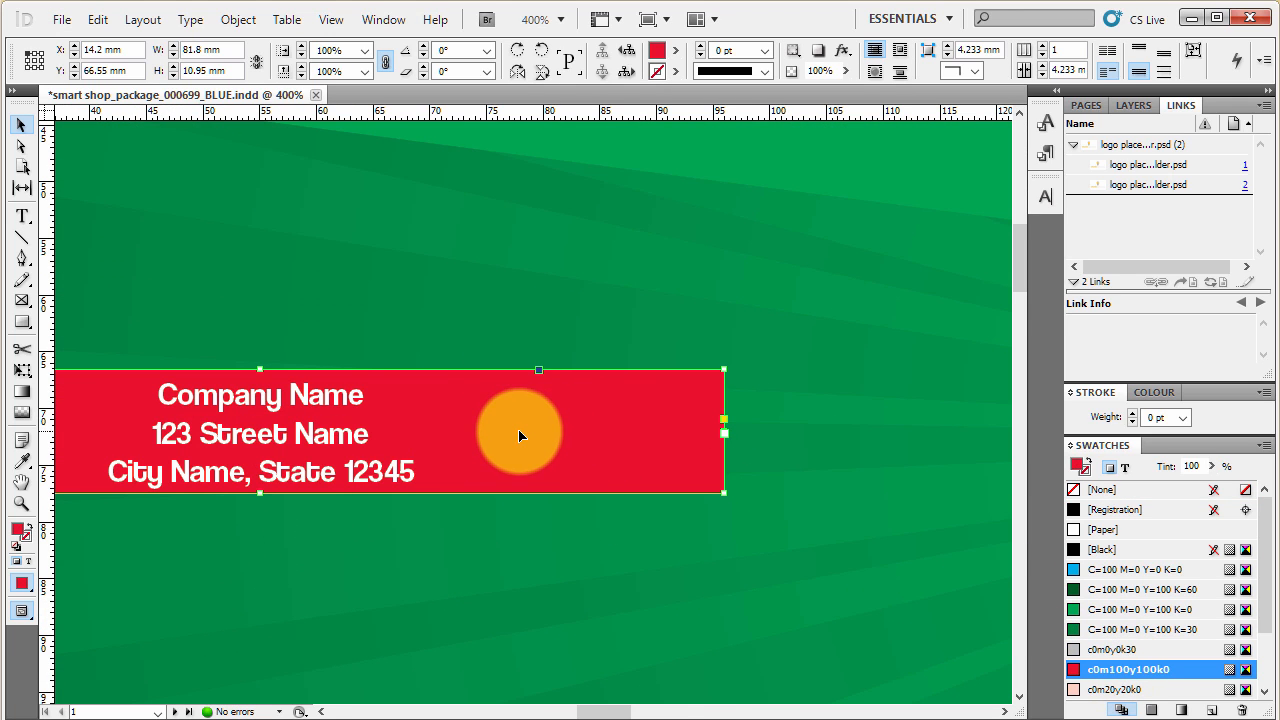
key("slash")
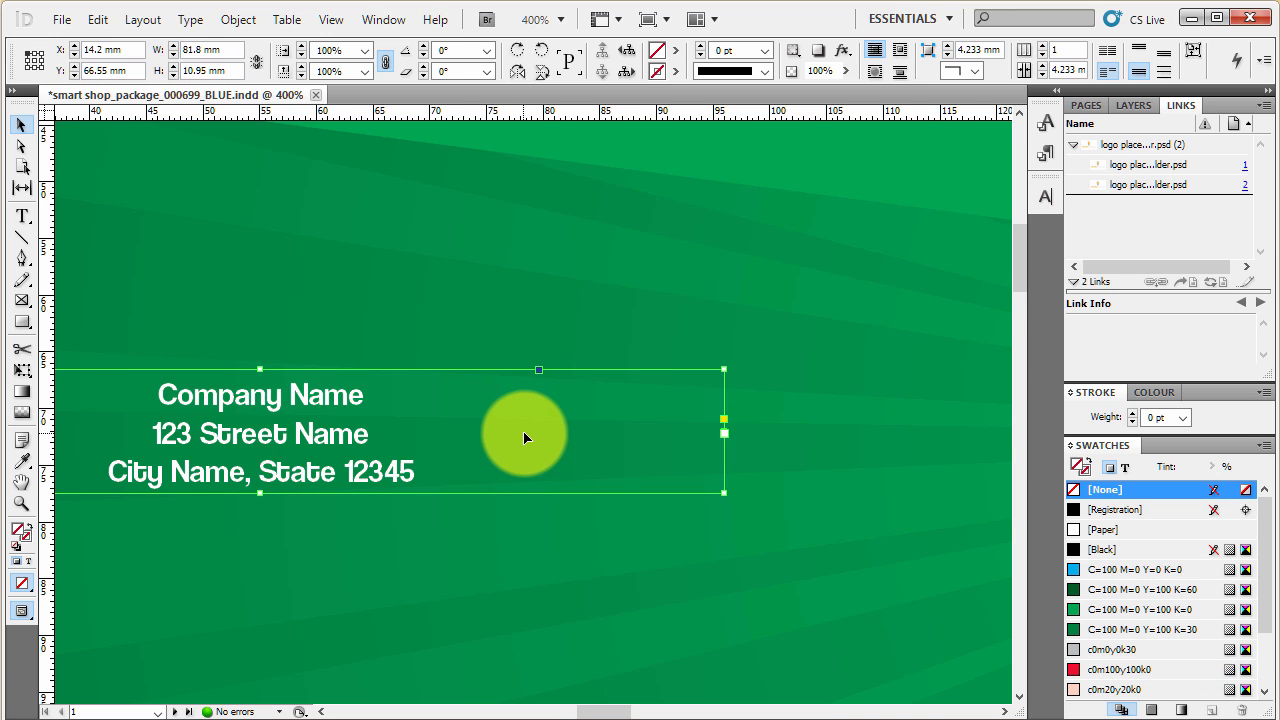
scroll(537, 434, "down", 2)
scroll(537, 434, "down", 1)
scroll(491, 446, "up", 3)
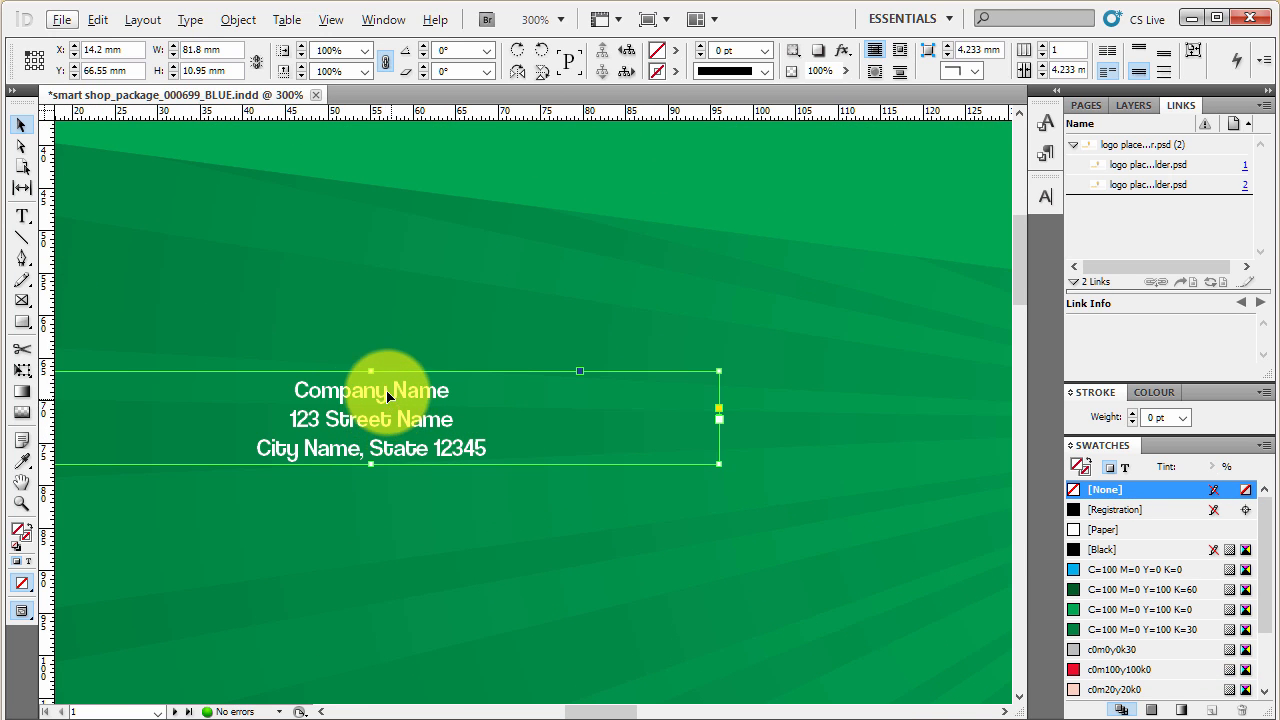
- Make colour formatting affect the address text and try swatches from c0m100y100k0 and c0m0y0k30 through the greens and C=100 to [Black]
left_click(28, 566)
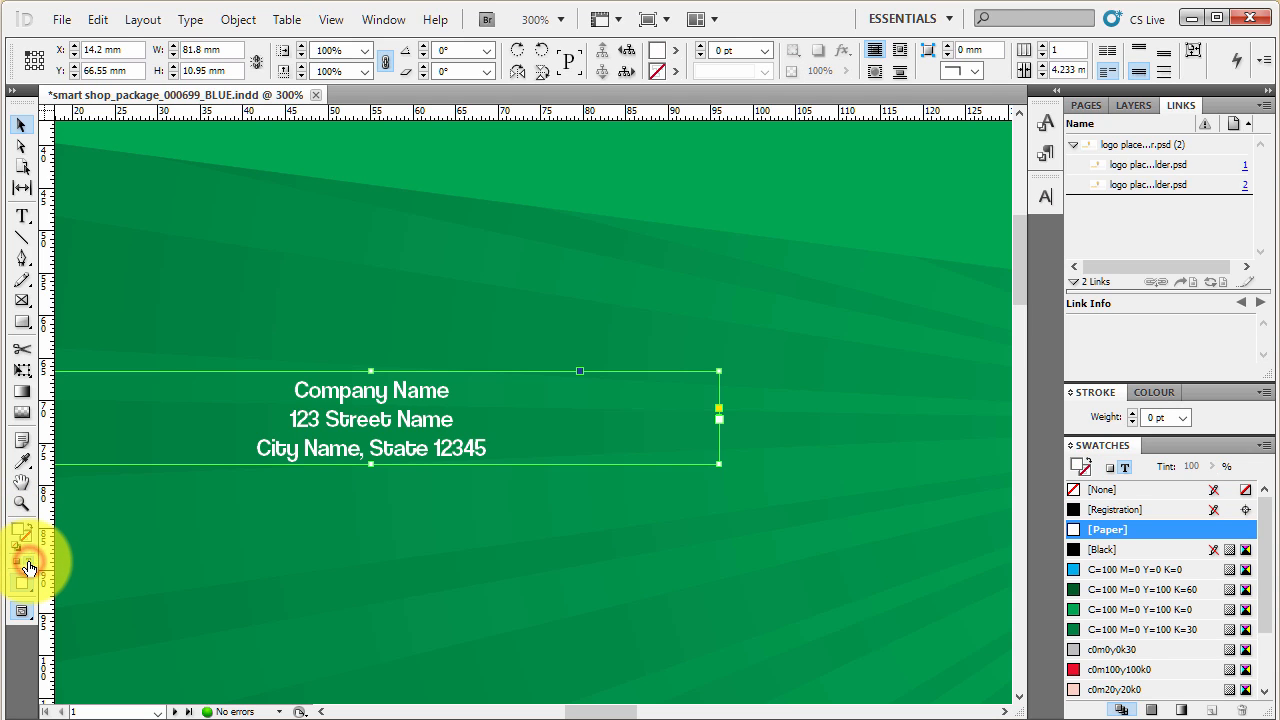
left_click(1155, 665)
left_click(1156, 649)
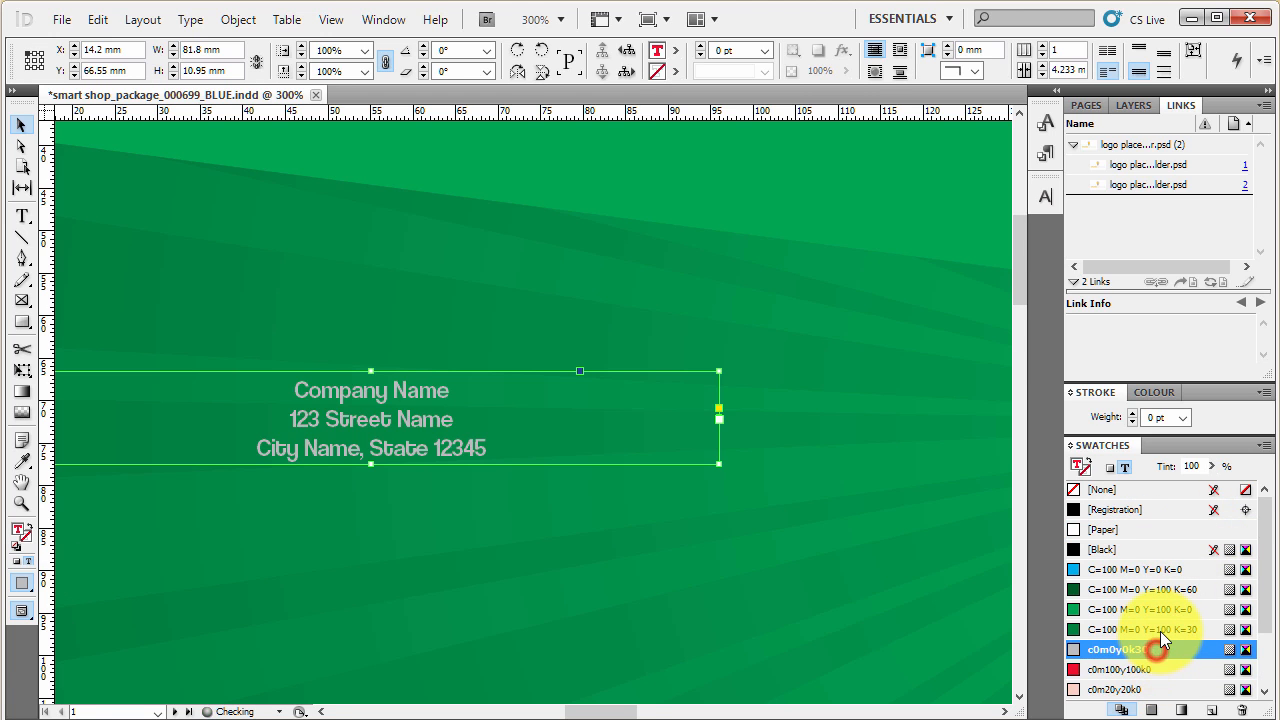
left_click(1160, 629)
left_click(1162, 609)
left_click(1162, 589)
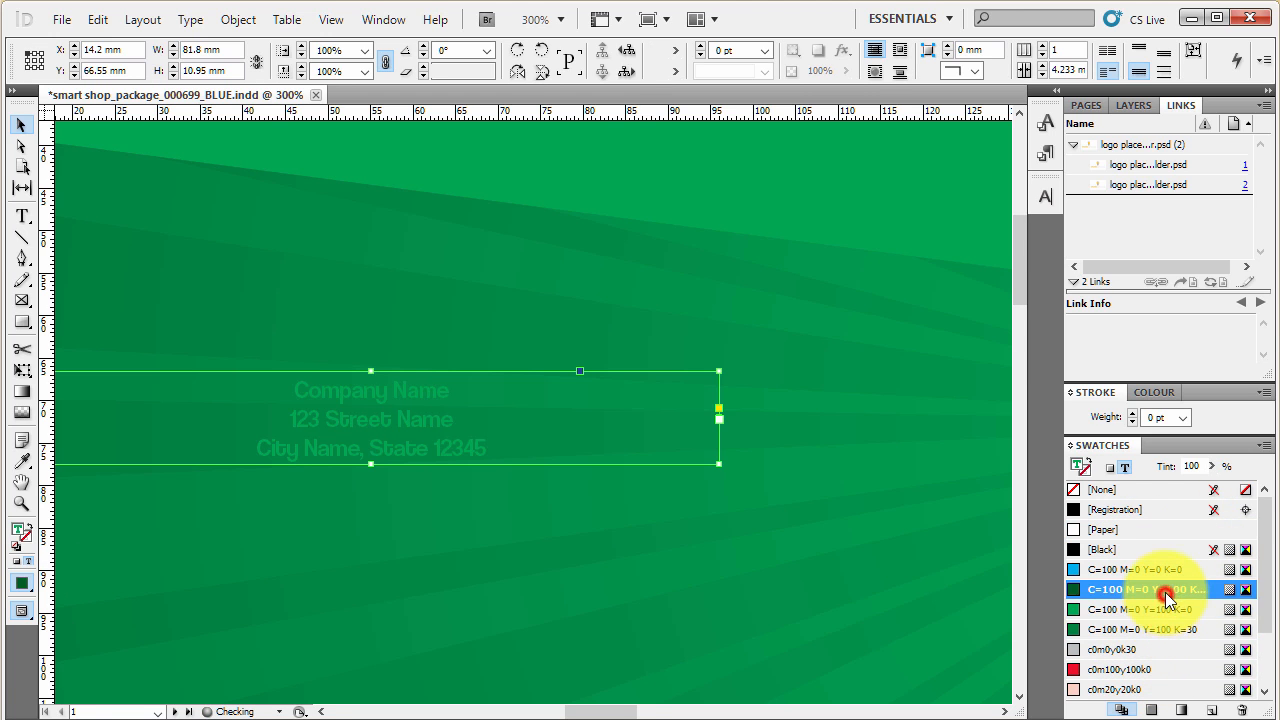
left_click(1166, 569)
left_click(1165, 550)
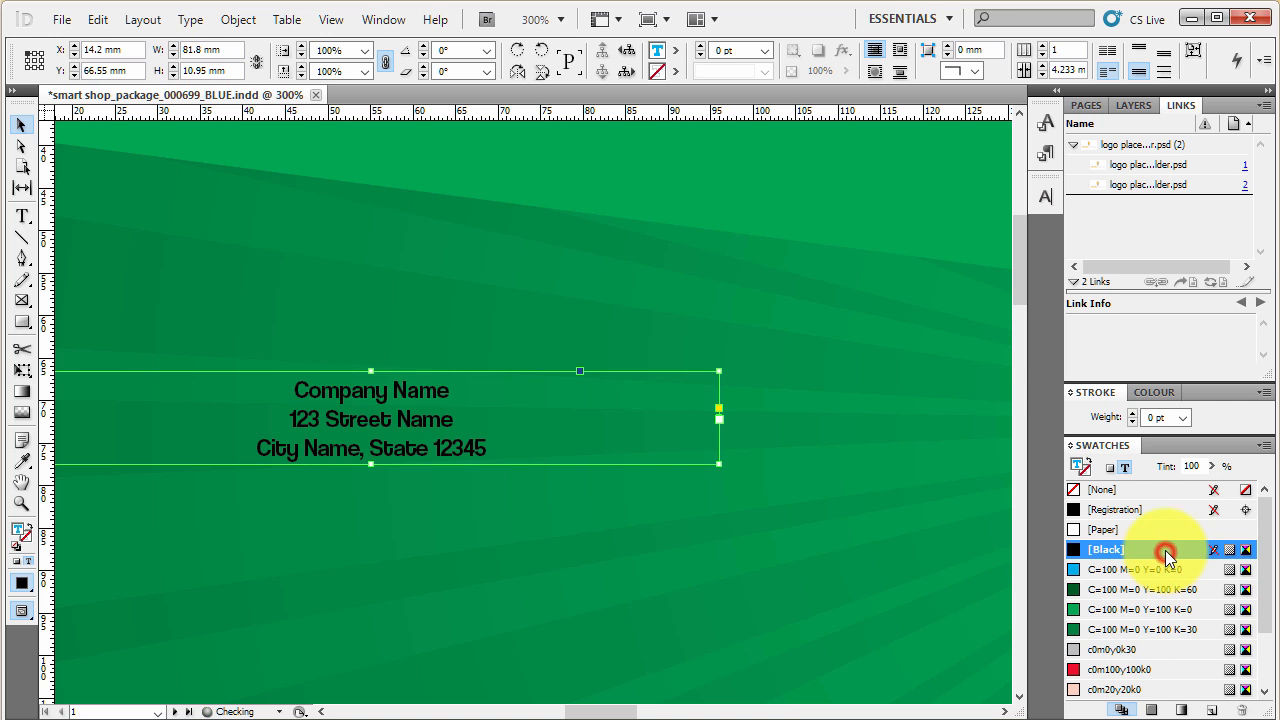
- Set the company address text colour back to the [Paper] swatch and deselect the frame
left_click(1162, 530)
scroll(452, 567, "down", 4)
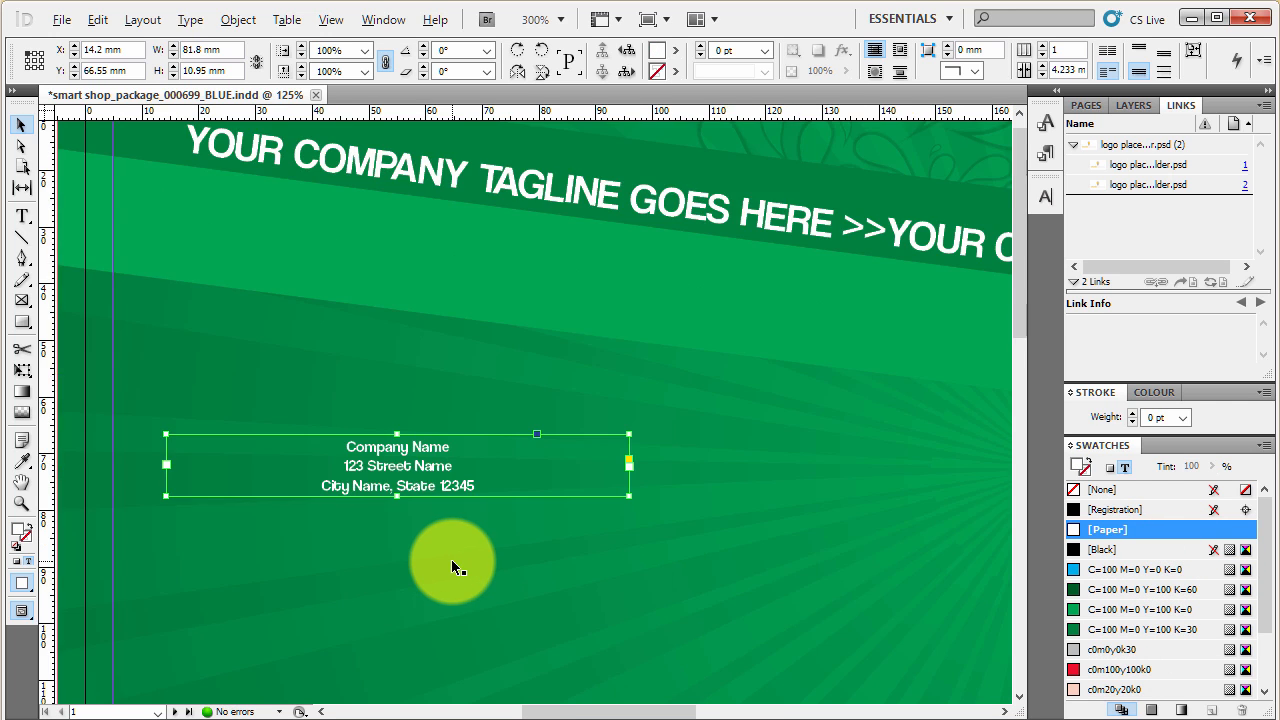
scroll(726, 378, "up", 1)
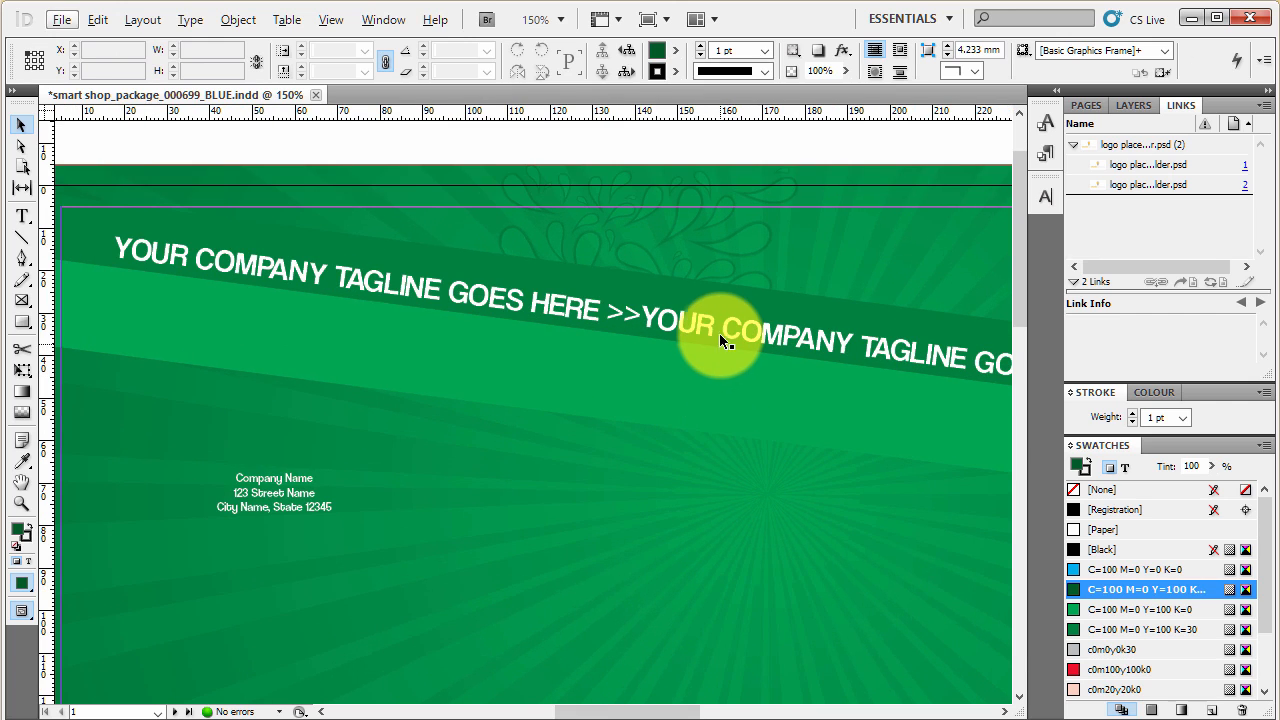
- Practise entering text editing in the company tagline and returning to object selection, twice
double_click(719, 330)
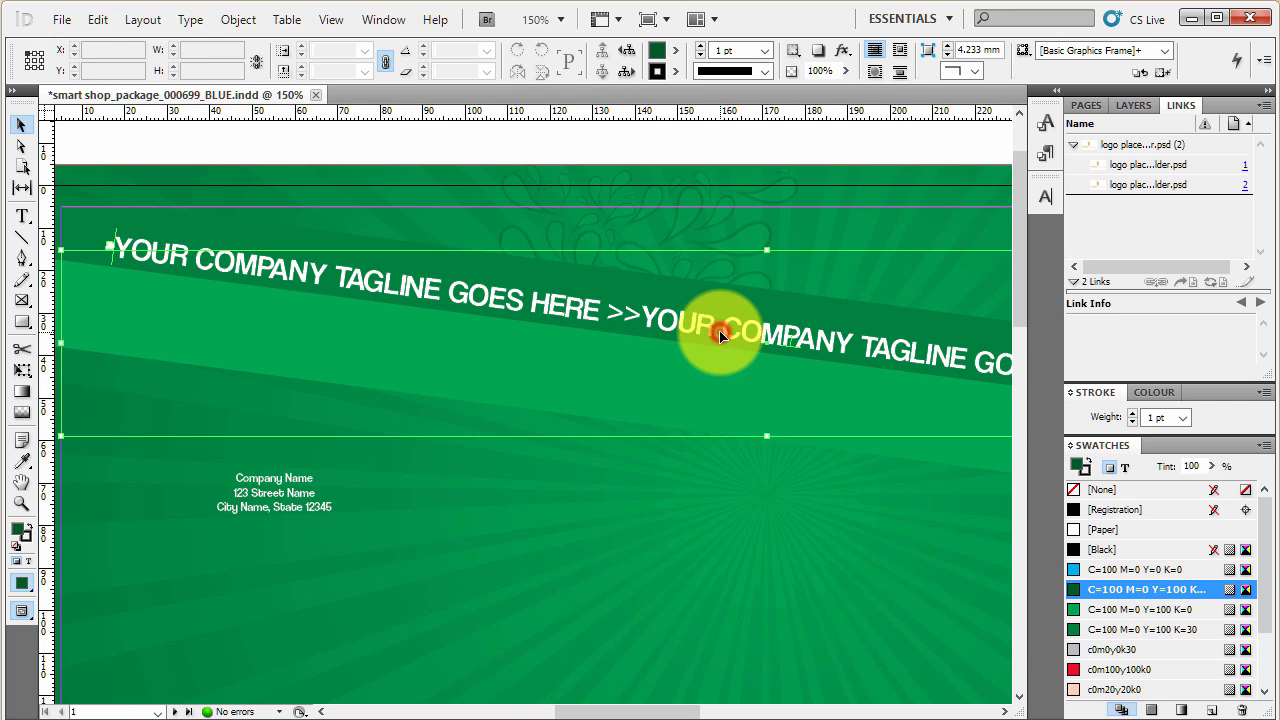
left_click(20, 125)
left_click(333, 148)
left_click(329, 271)
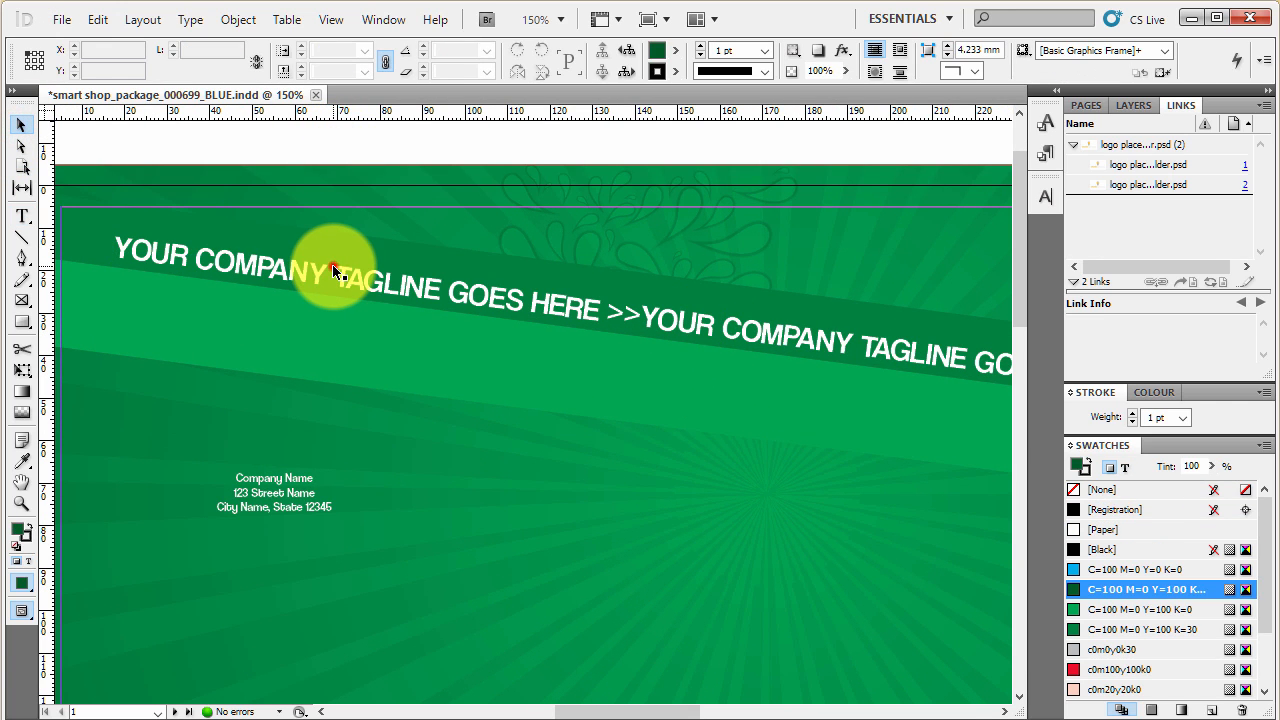
double_click(331, 268)
left_click(25, 128)
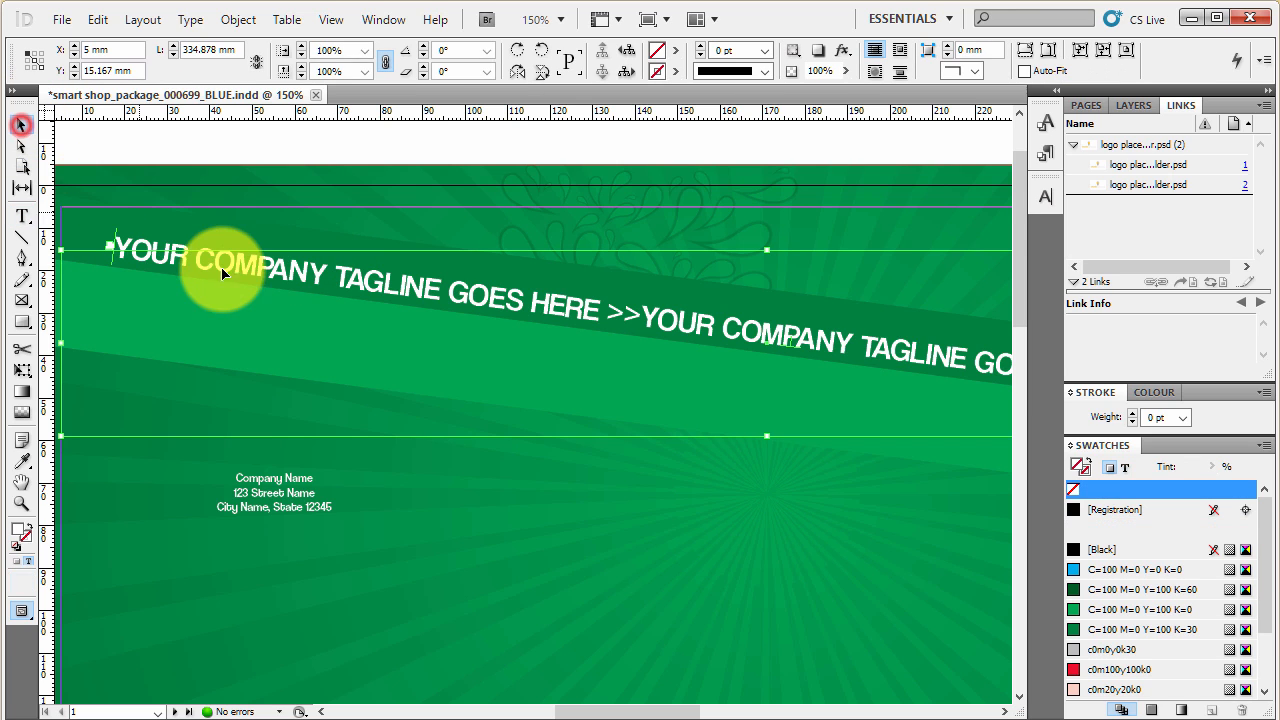
- Open the company tagline for text editing and select its entire text from start to end
double_click(212, 257)
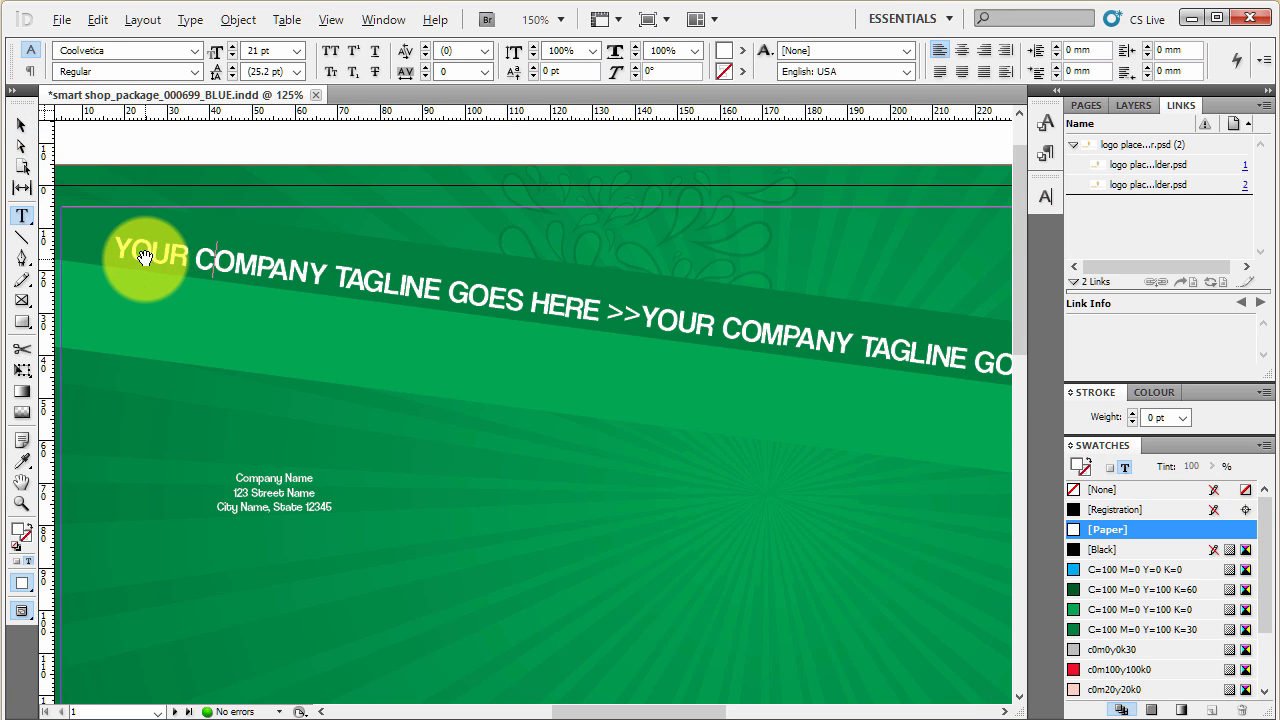
key("ctrl+1")
left_click_drag(120, 251, 869, 394)
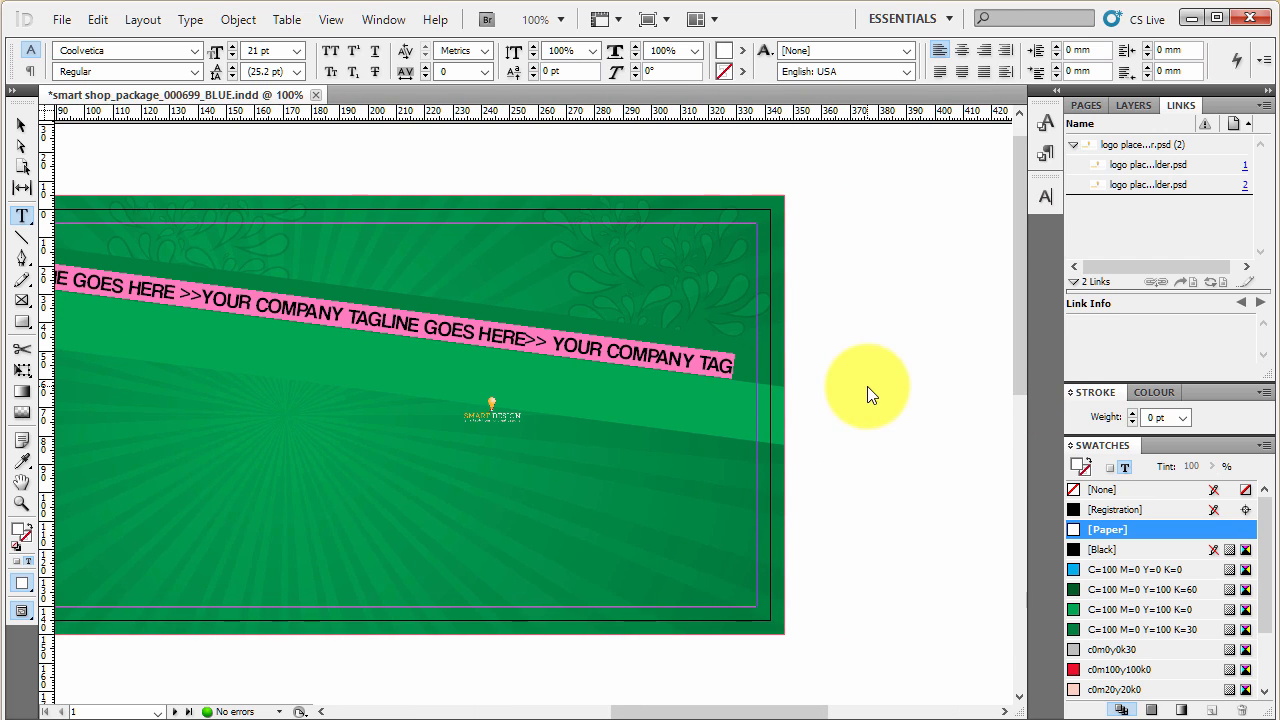
left_click(625, 362)
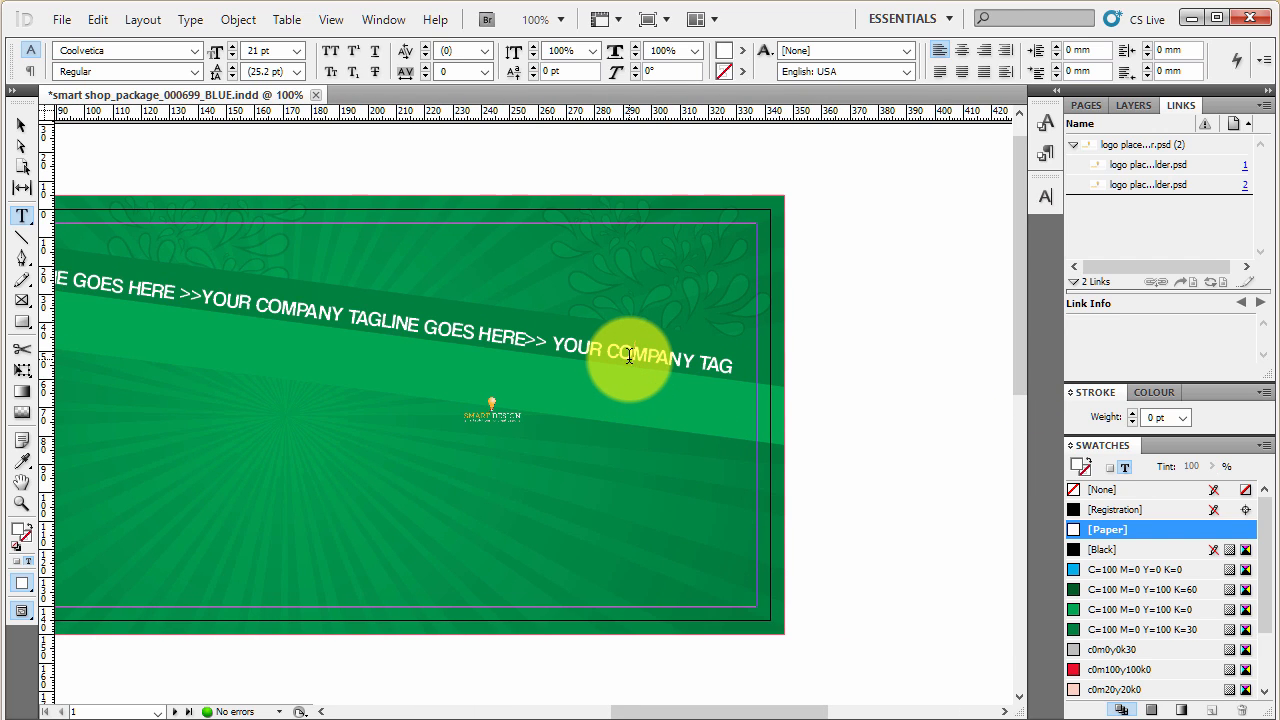
key("ctrl+a")
key("ctrl+minus")
key("ctrl+minus")
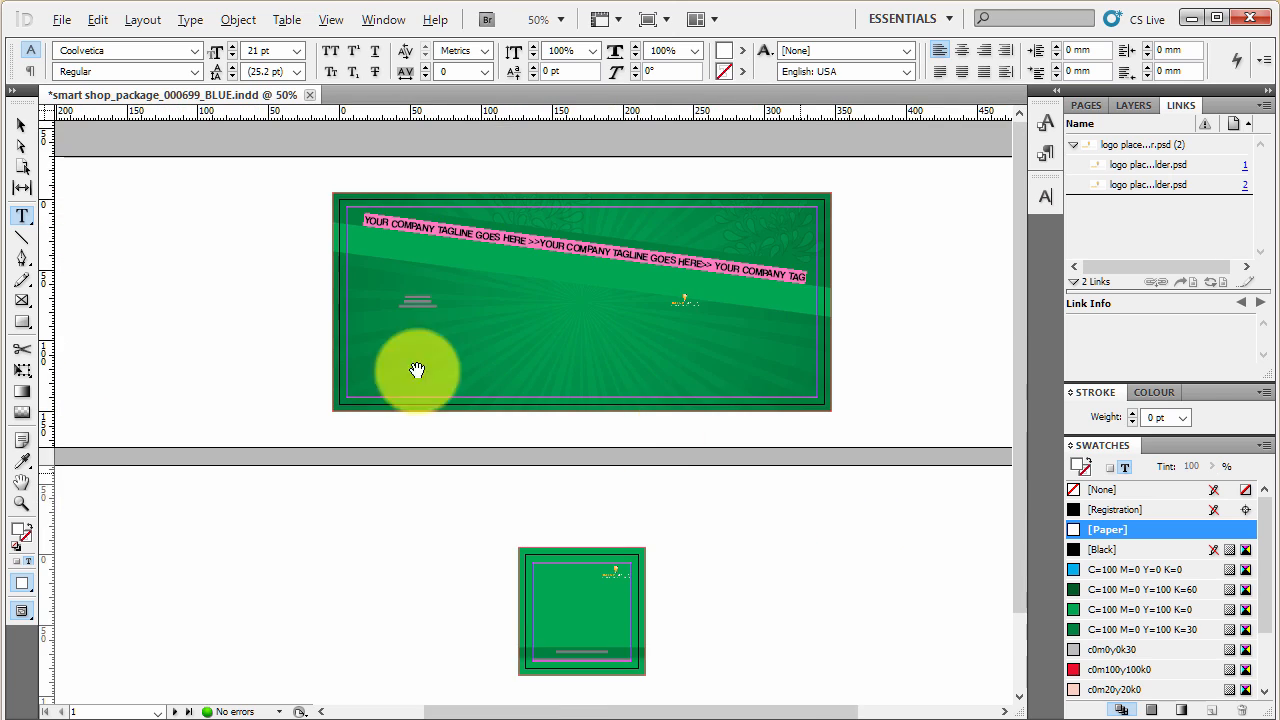
- Replace the entire company tagline text with "smart design >>> "
scroll(444, 215, "up", 3)
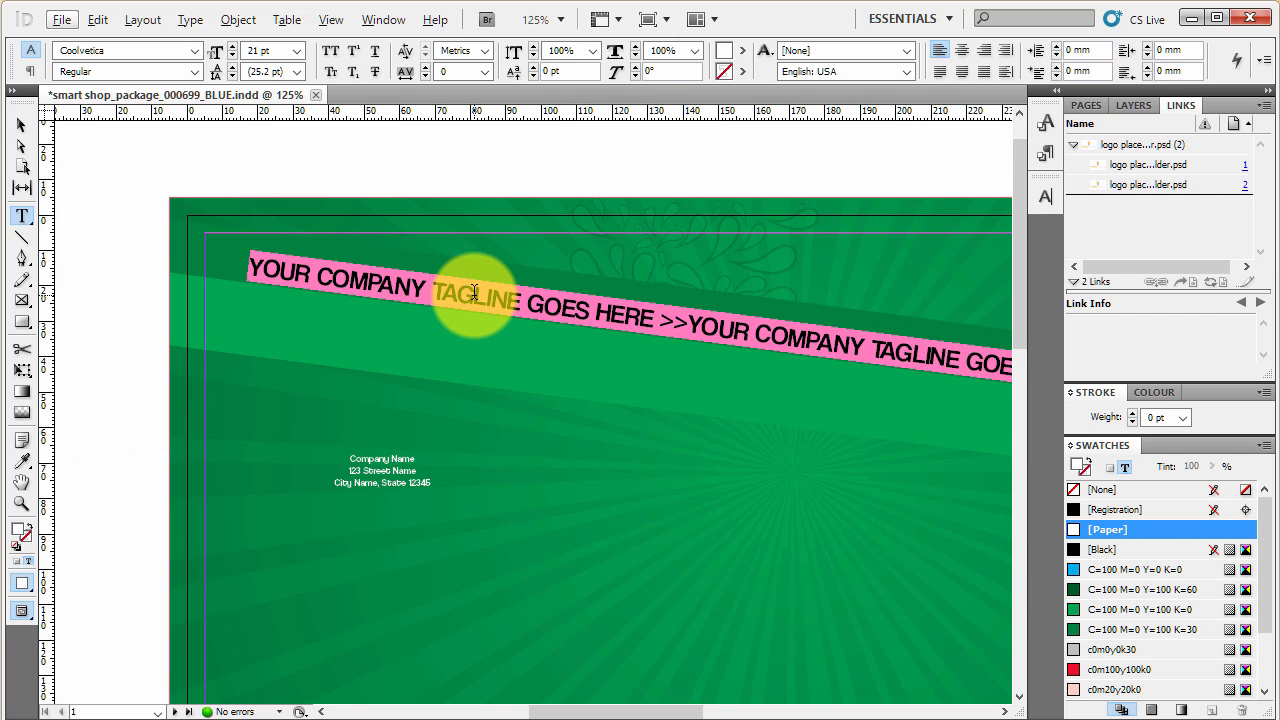
key("a")
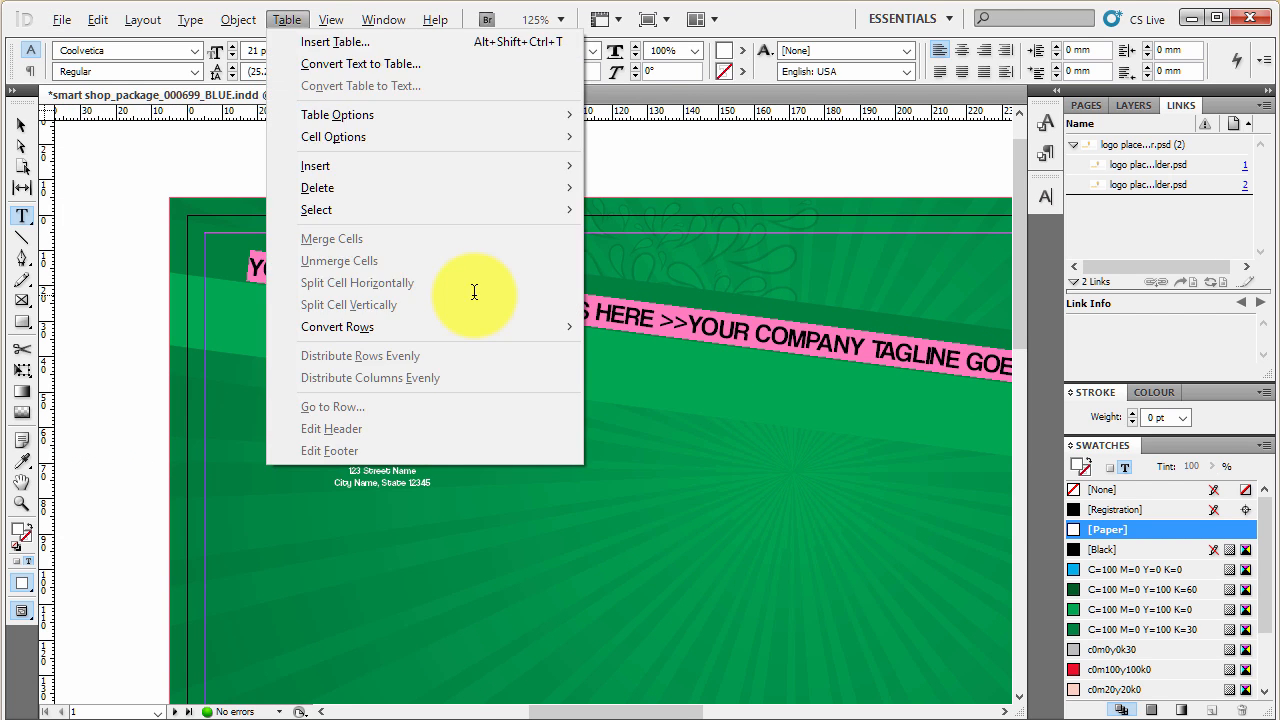
key("Escape")
left_click(476, 294)
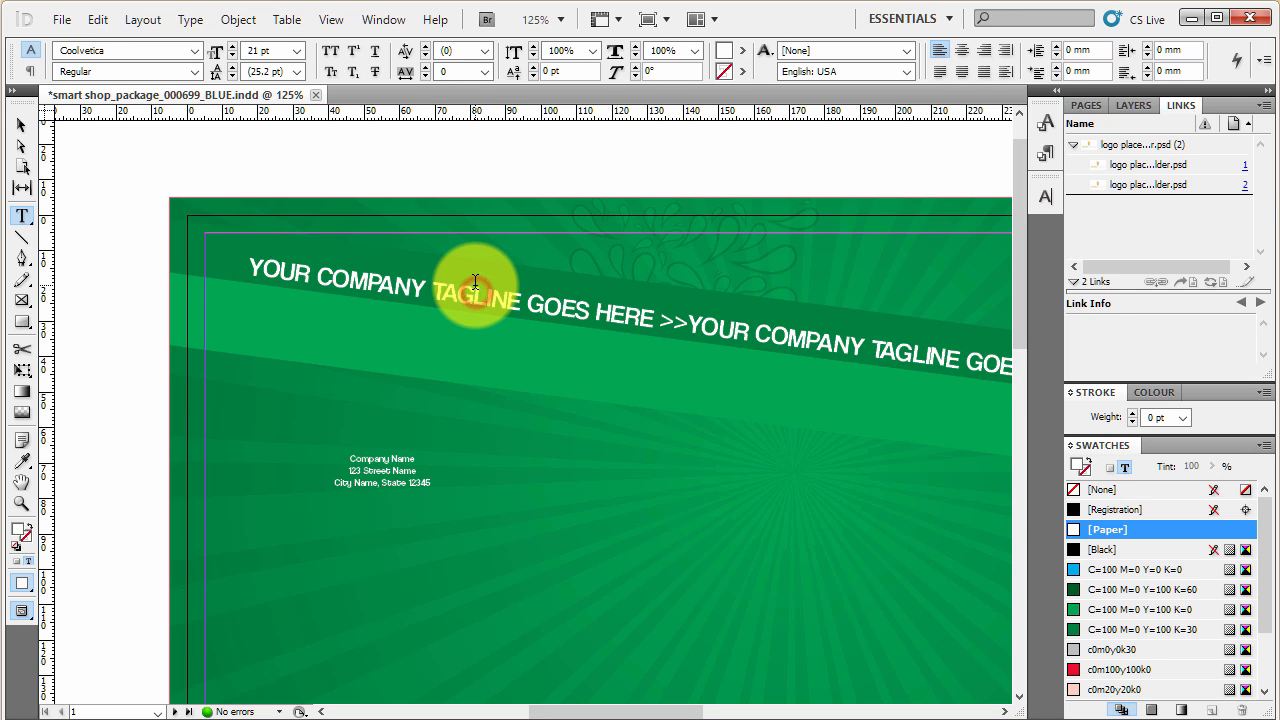
key("ctrl+a")
type("sm")
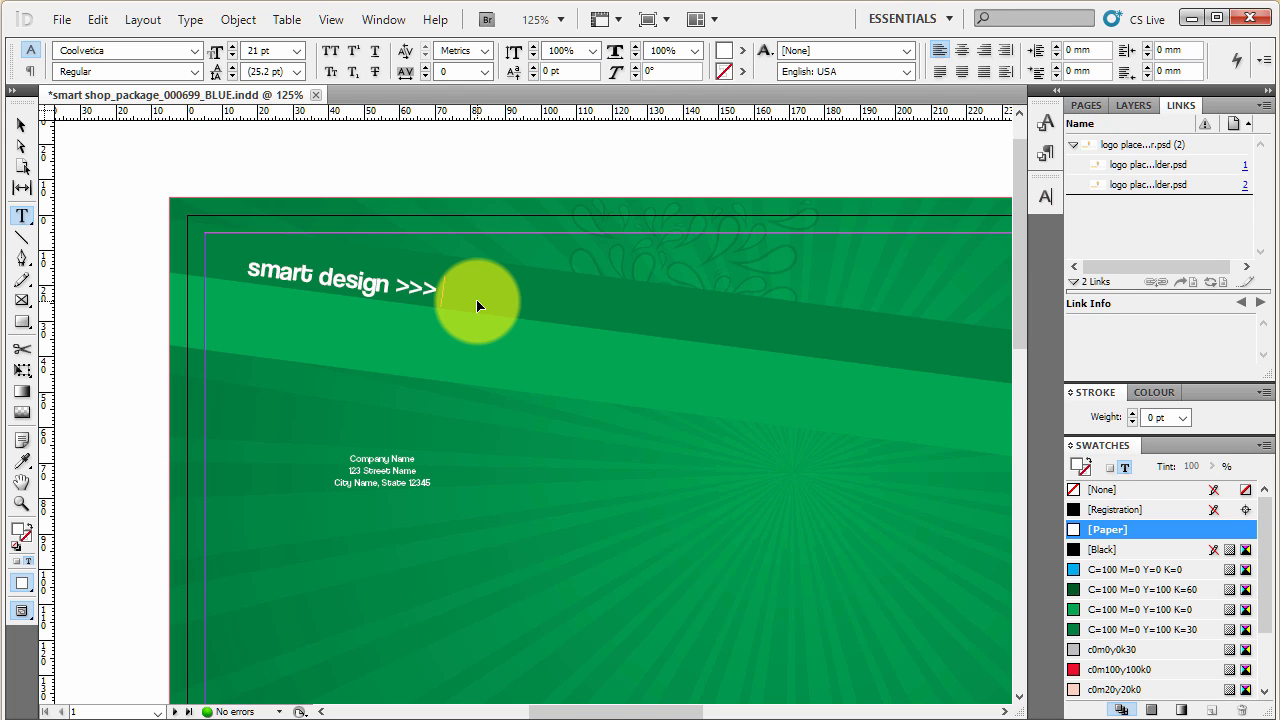
- Copy the "smart design >>> " phrase and paste it repeatedly at the tagline's end until it spans the diagonal band
triple_click(477, 306)
key("ctrl+c")
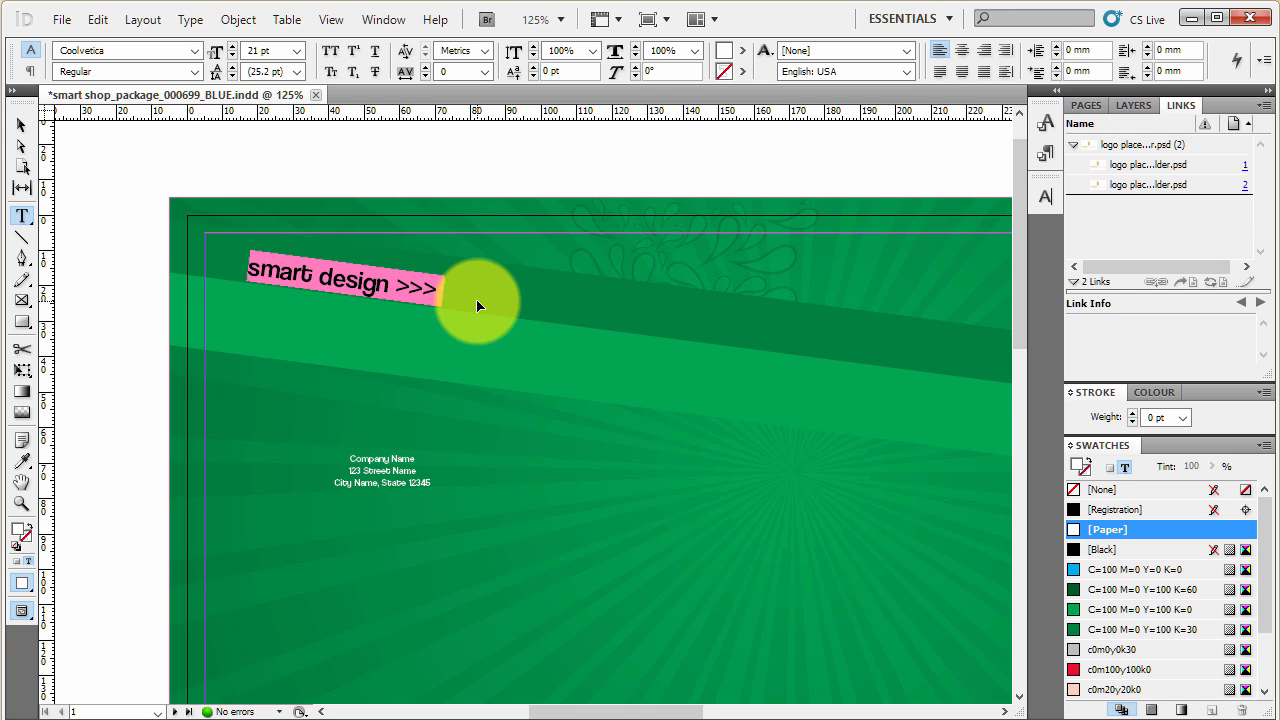
left_click(477, 306)
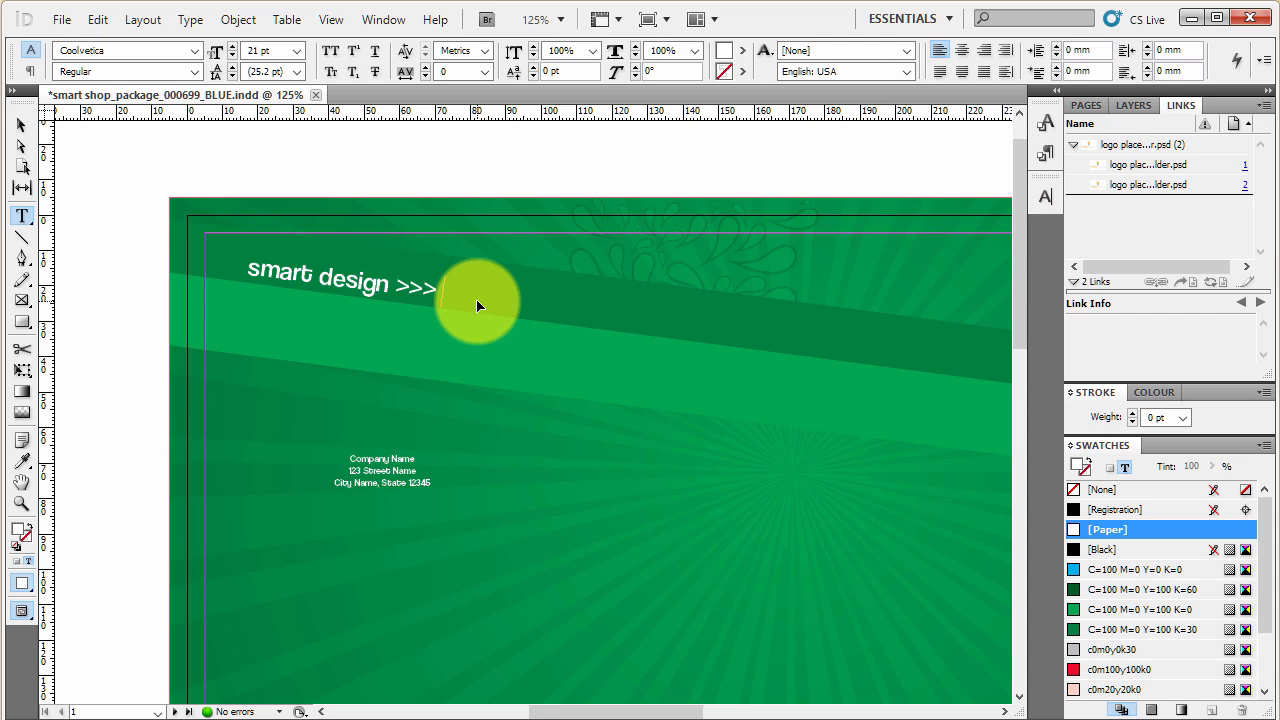
key("ctrl+v")
key("ctrl+v")
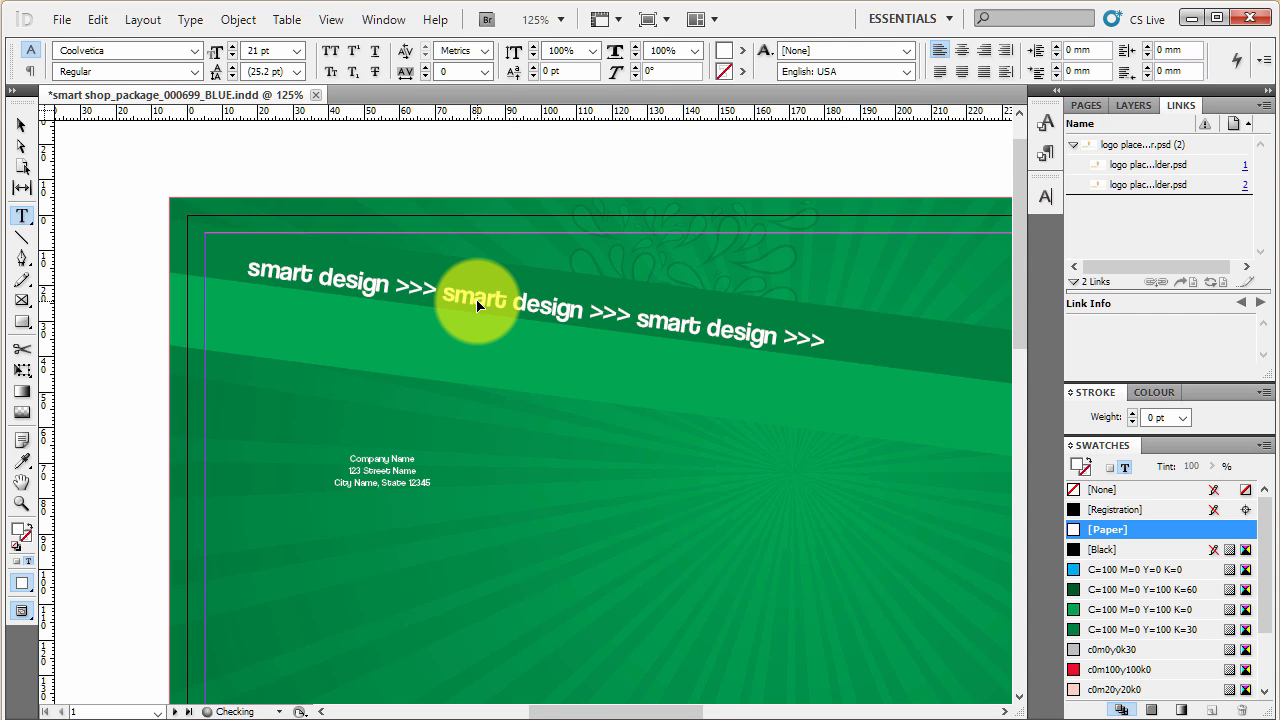
key("ctrl+v")
scroll(291, 374, "down", 3)
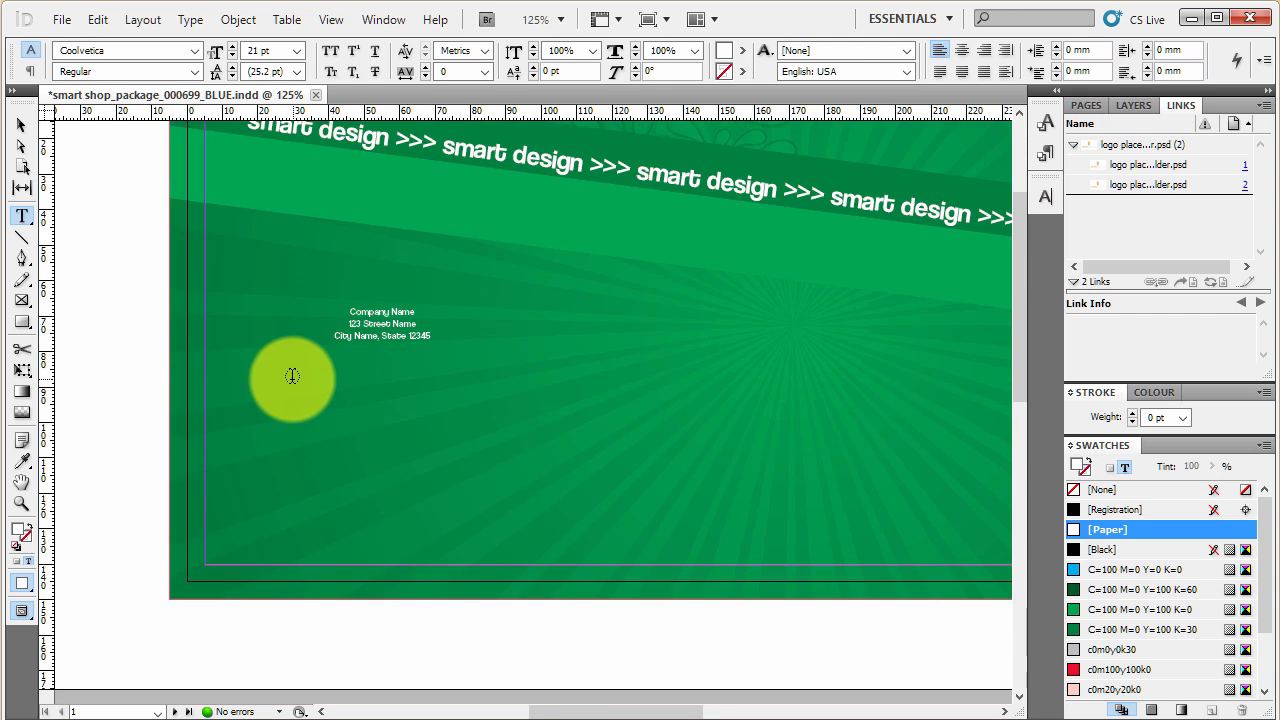
scroll(303, 474, "down", 2)
scroll(306, 479, "down", 1)
scroll(702, 282, "up", 2)
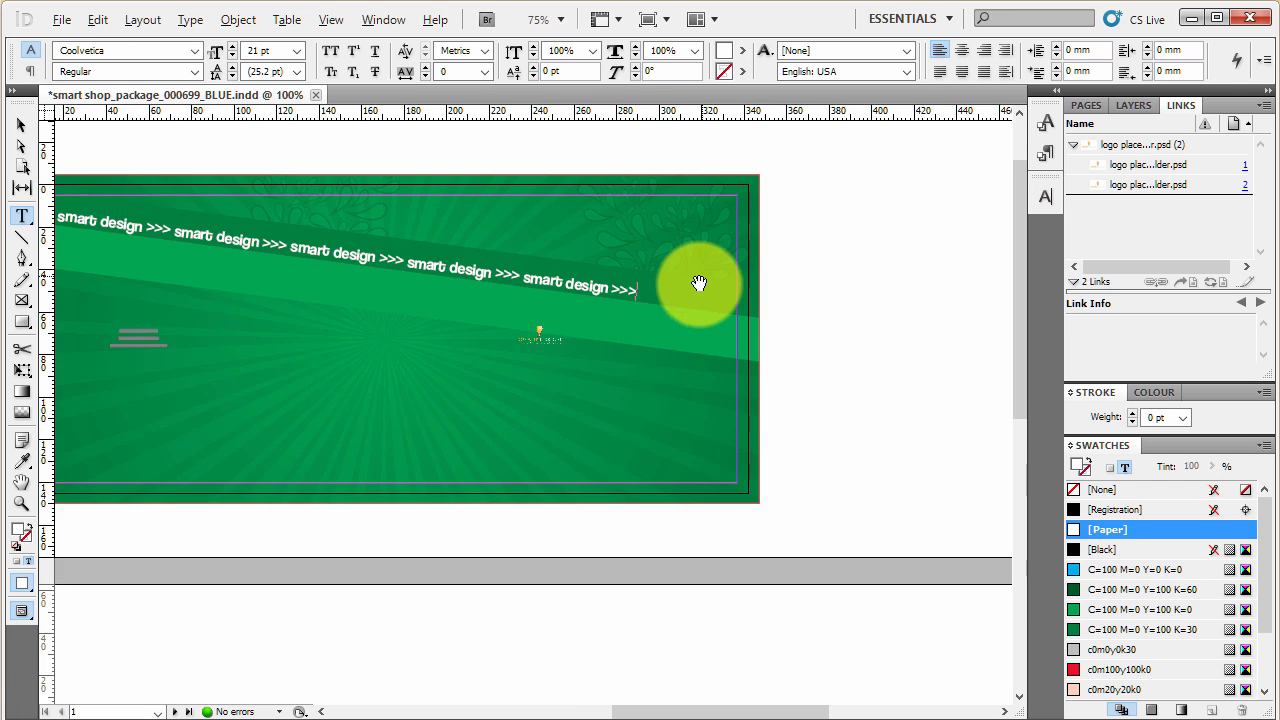
left_click(635, 305)
key("ctrl+v")
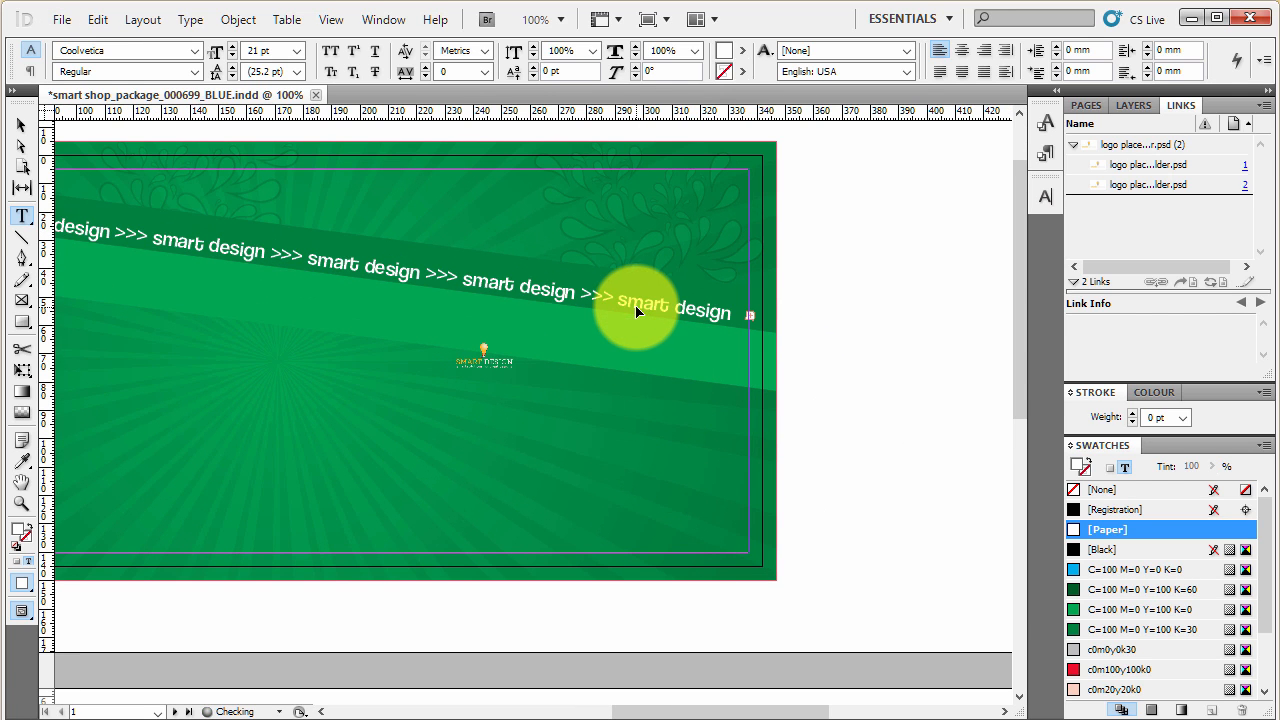
scroll(906, 530, "down", 1)
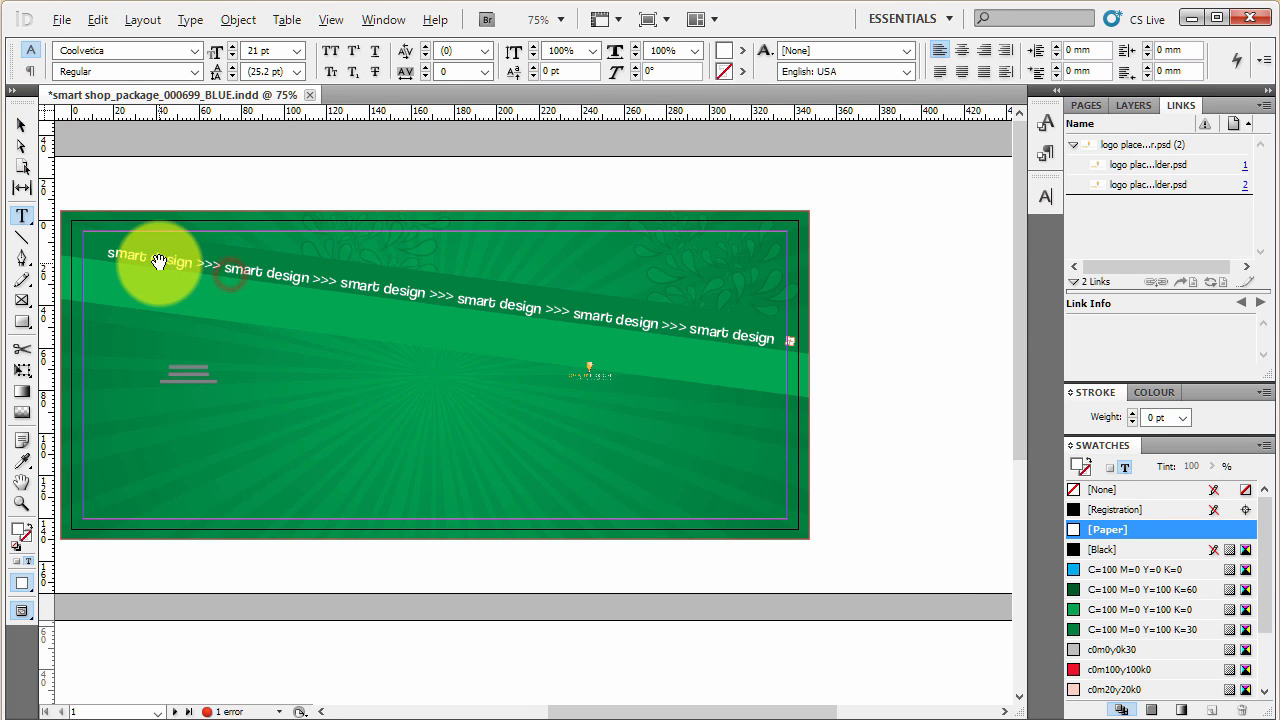
- Practise opening the company address for text editing and selecting its lines, and return to selecting it as a frame
scroll(160, 258, "up", 1)
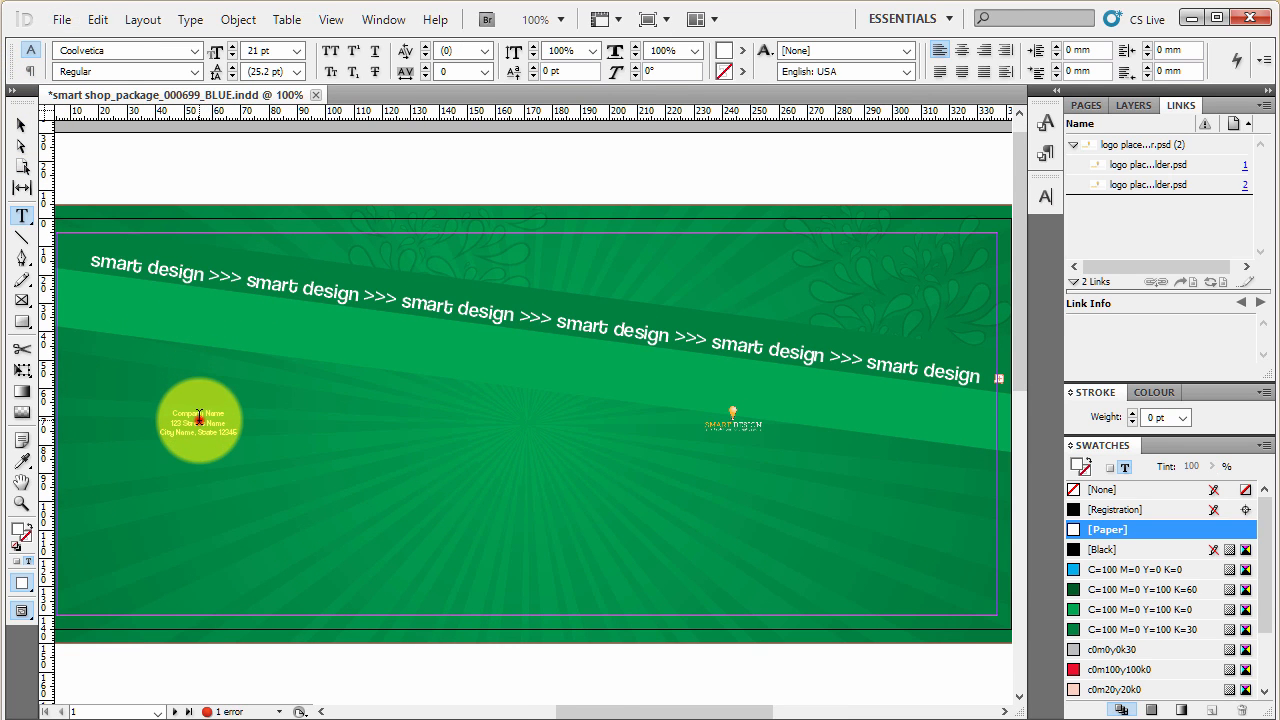
left_click(170, 432)
scroll(168, 436, "up", 2)
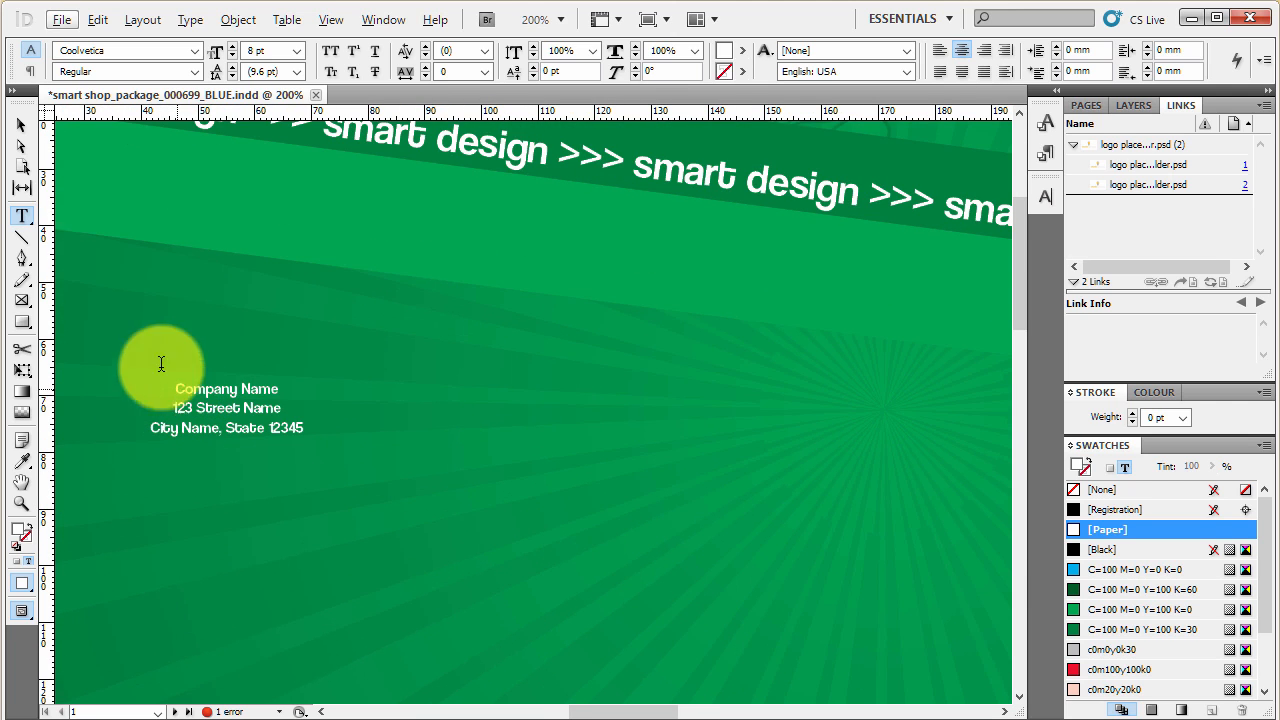
left_click(18, 125)
left_click(229, 327)
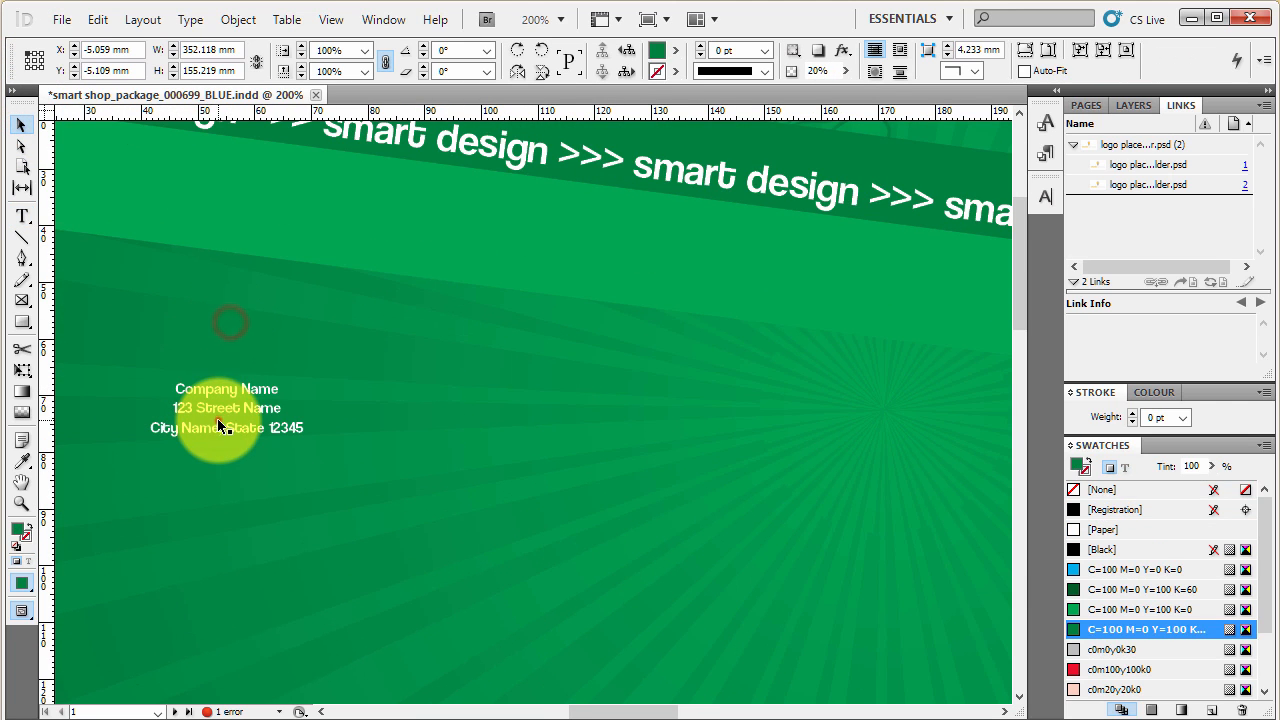
left_click(208, 420)
double_click(227, 407)
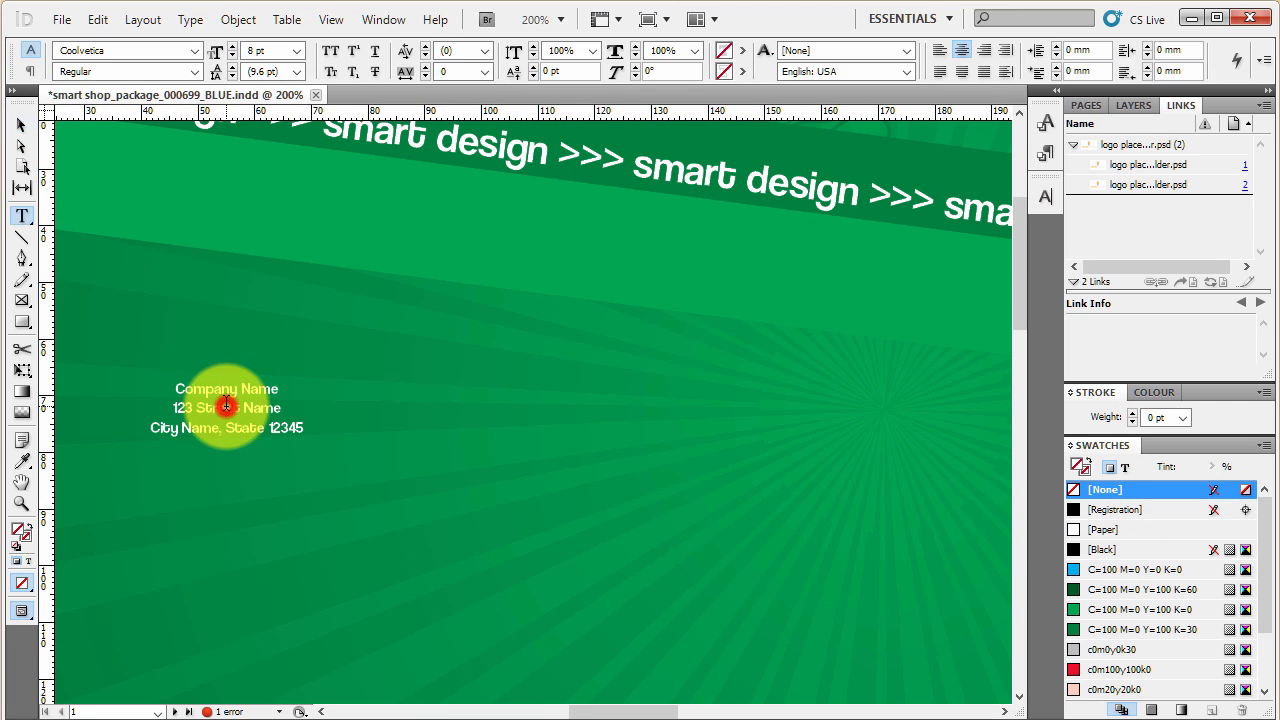
left_click_drag(168, 390, 326, 457)
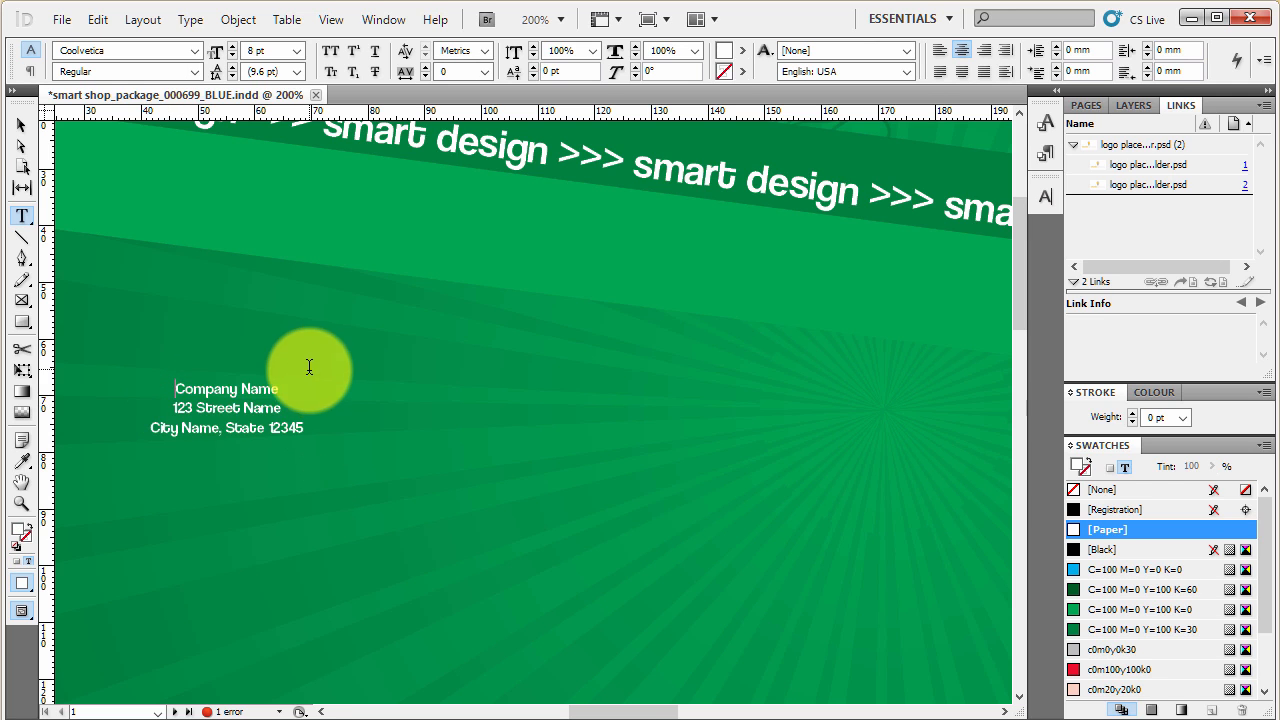
left_click_drag(309, 366, 326, 429)
left_click(21, 124)
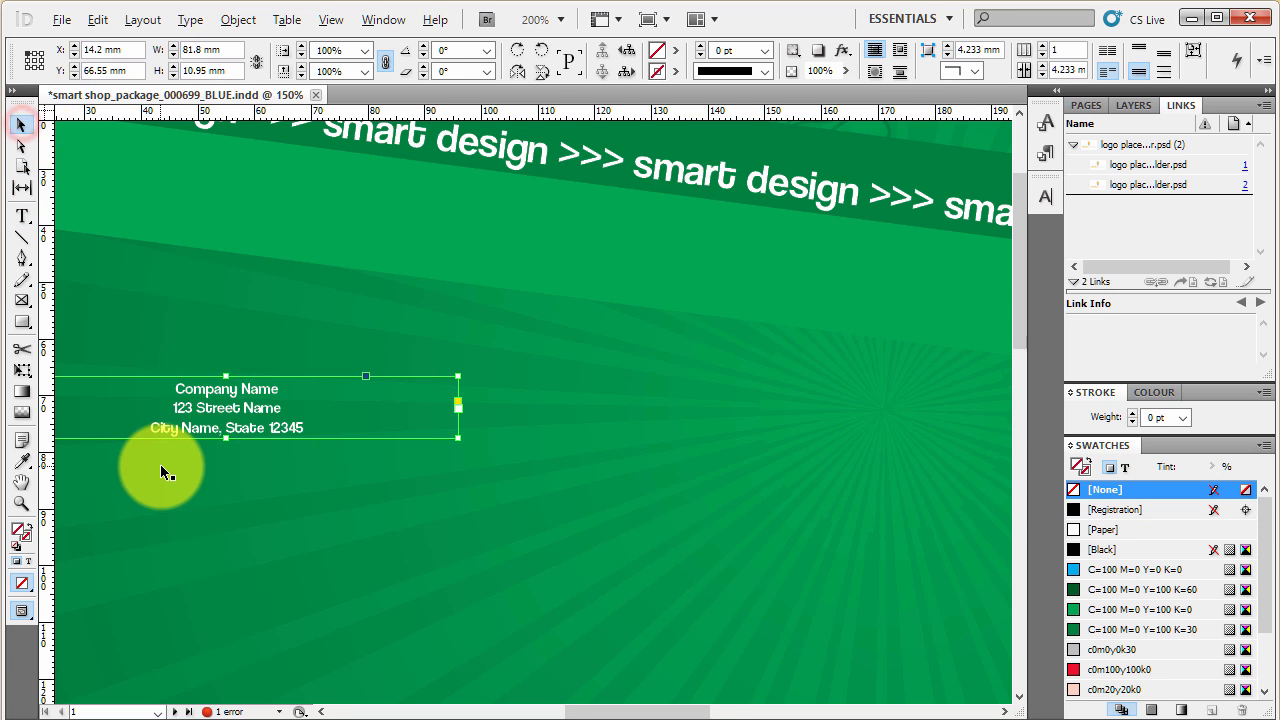
- Select all the text of the "smart design >>>" tagline and open its character settings
key("ctrl+minus")
key("ctrl+minus")
left_click(483, 283)
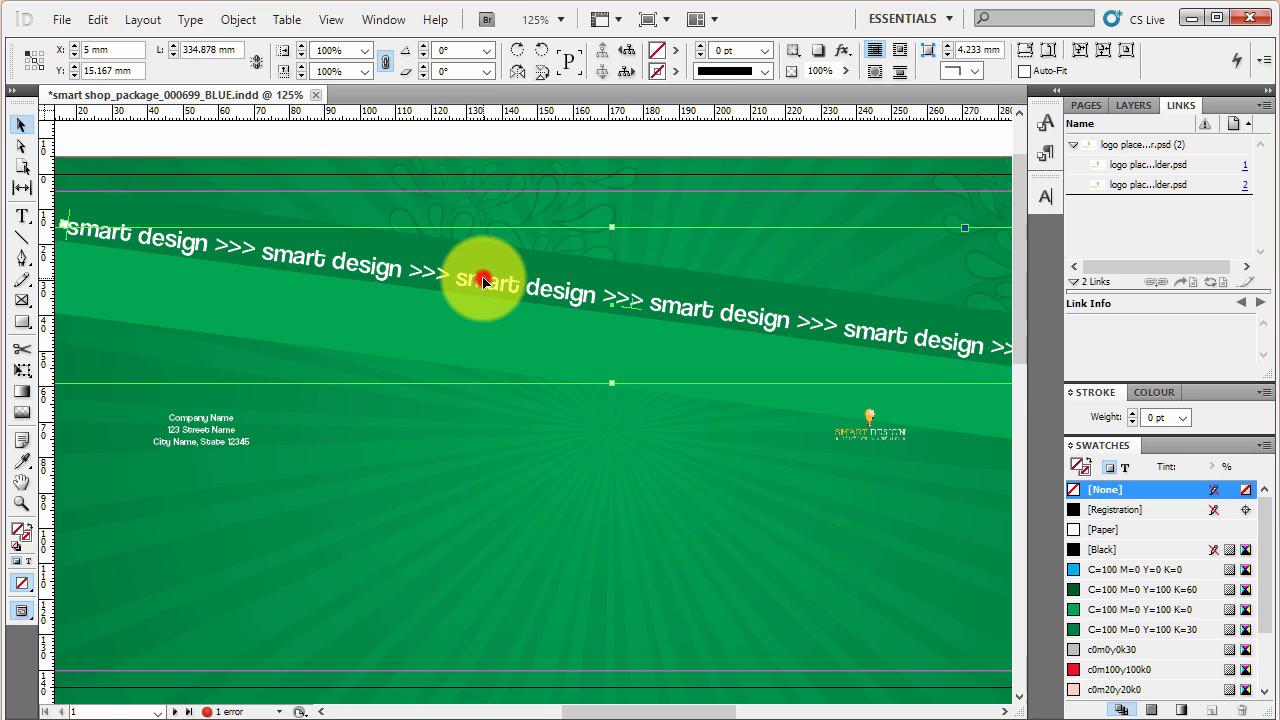
double_click(483, 281)
key("ctrl+a")
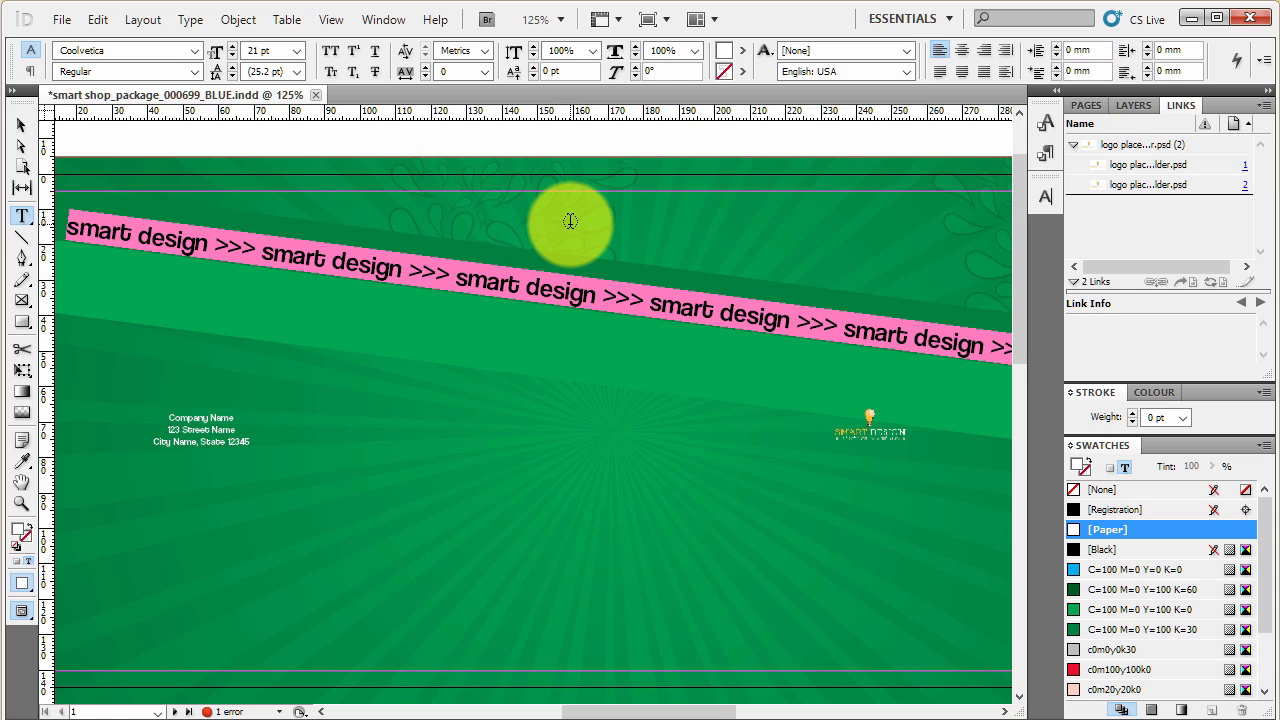
key("ctrl+t")
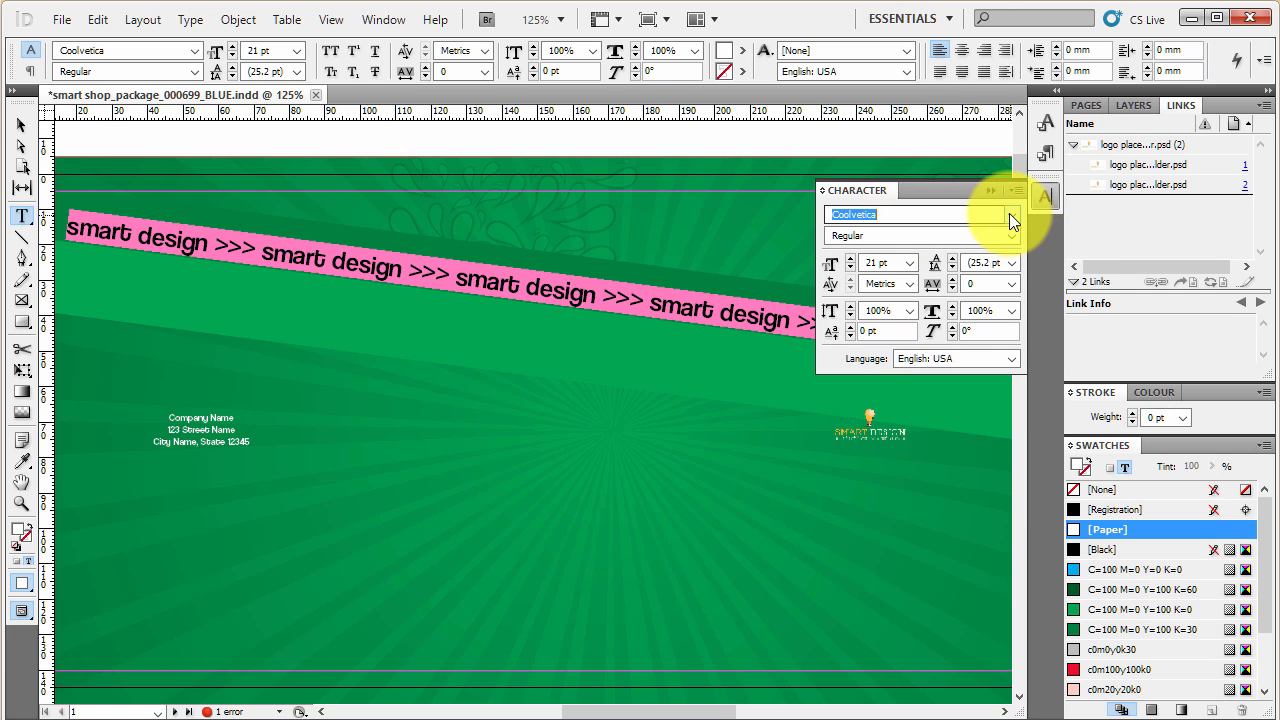
- Set the tagline text's font to Corbel and its style to Bold
left_click(1198, 1)
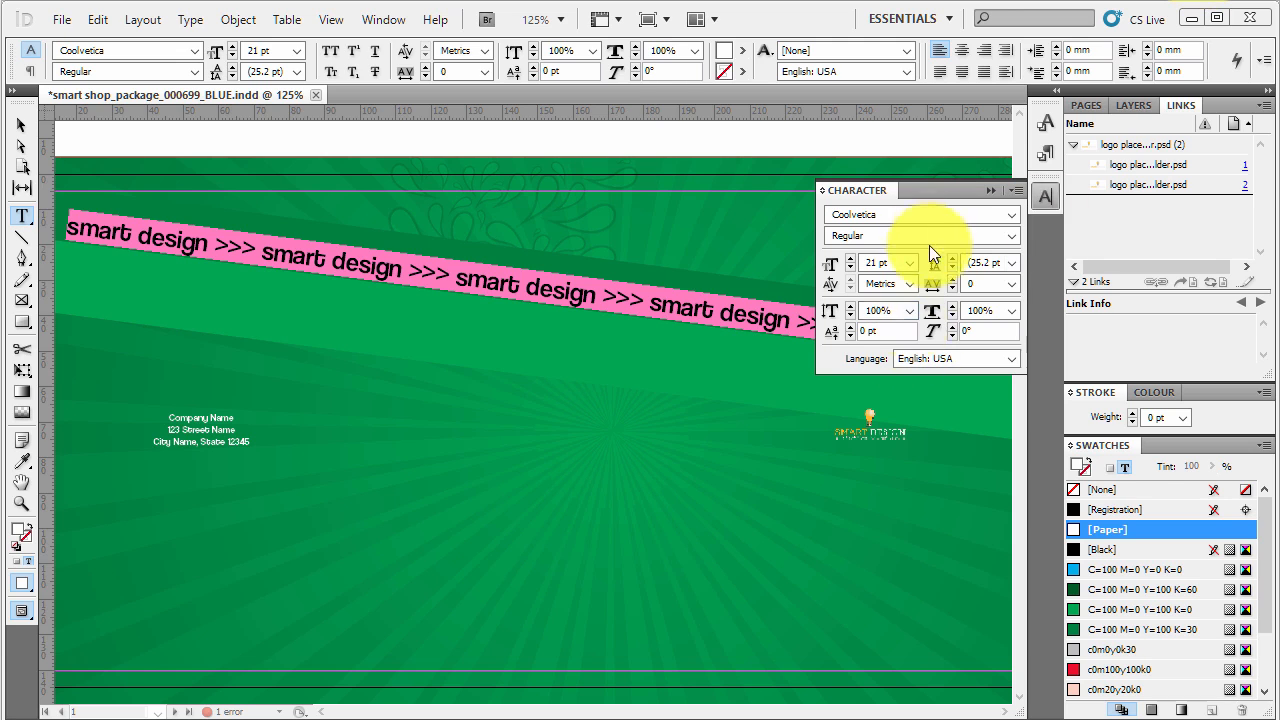
left_click(986, 212)
left_click(1011, 218)
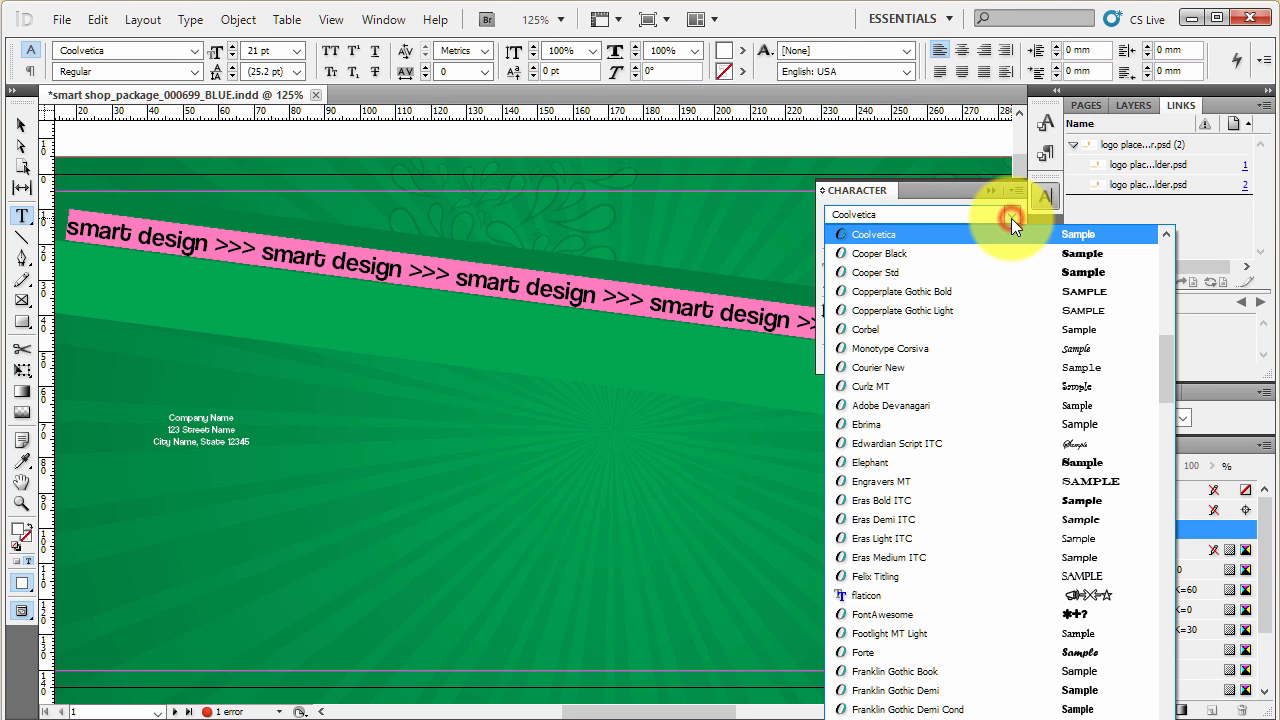
left_click(982, 326)
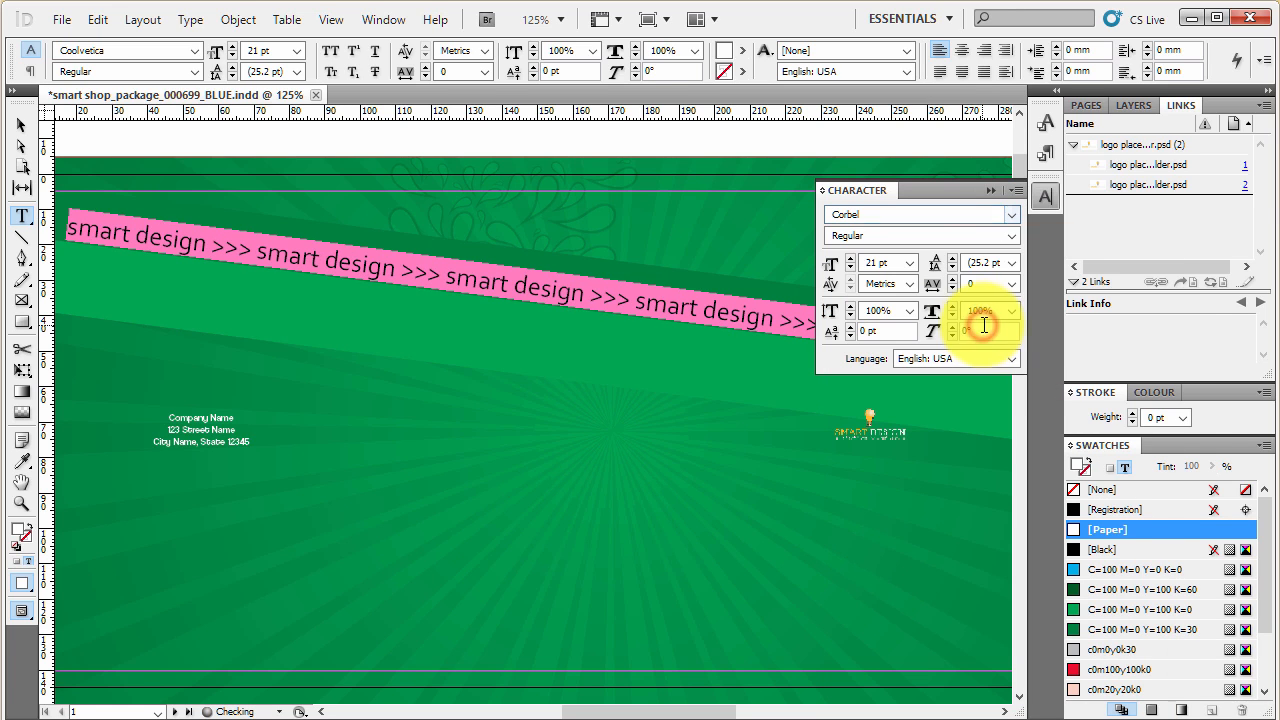
left_click(1013, 235)
left_click(941, 288)
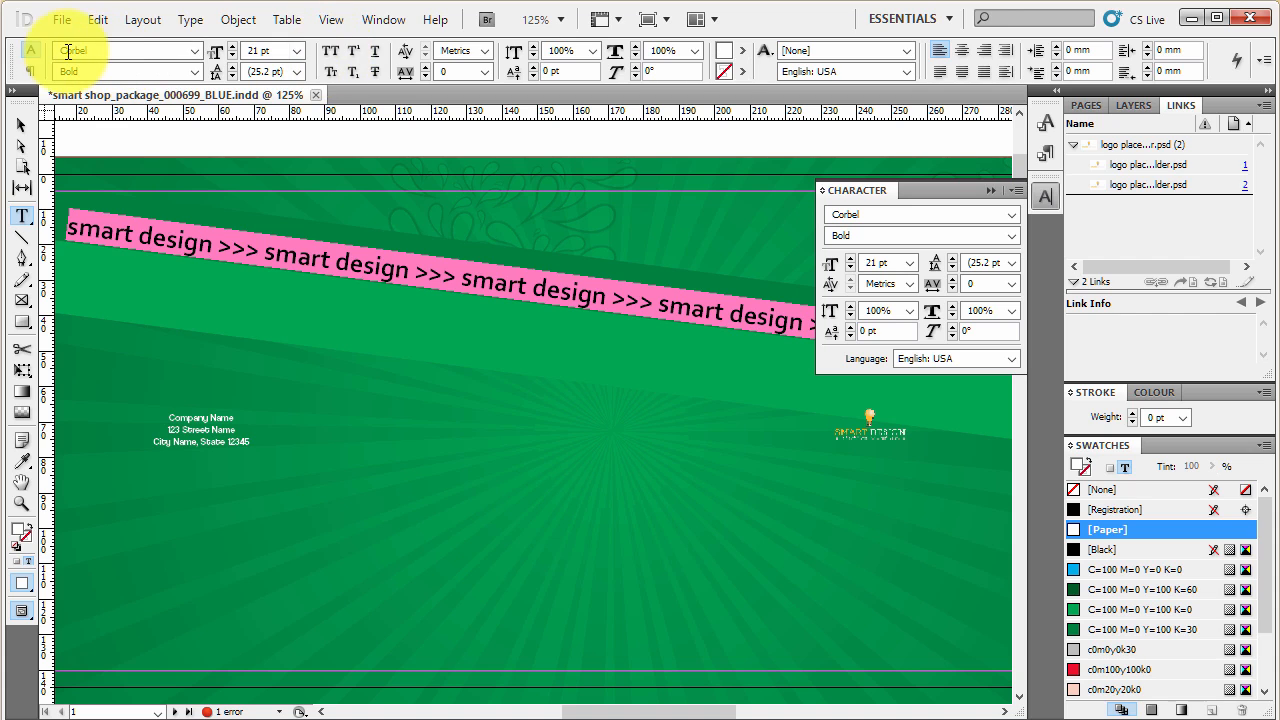
- Try small caps, superscript and subscript on the selected tagline text, and finish with All Caps applied
left_click(328, 52)
left_click(328, 52)
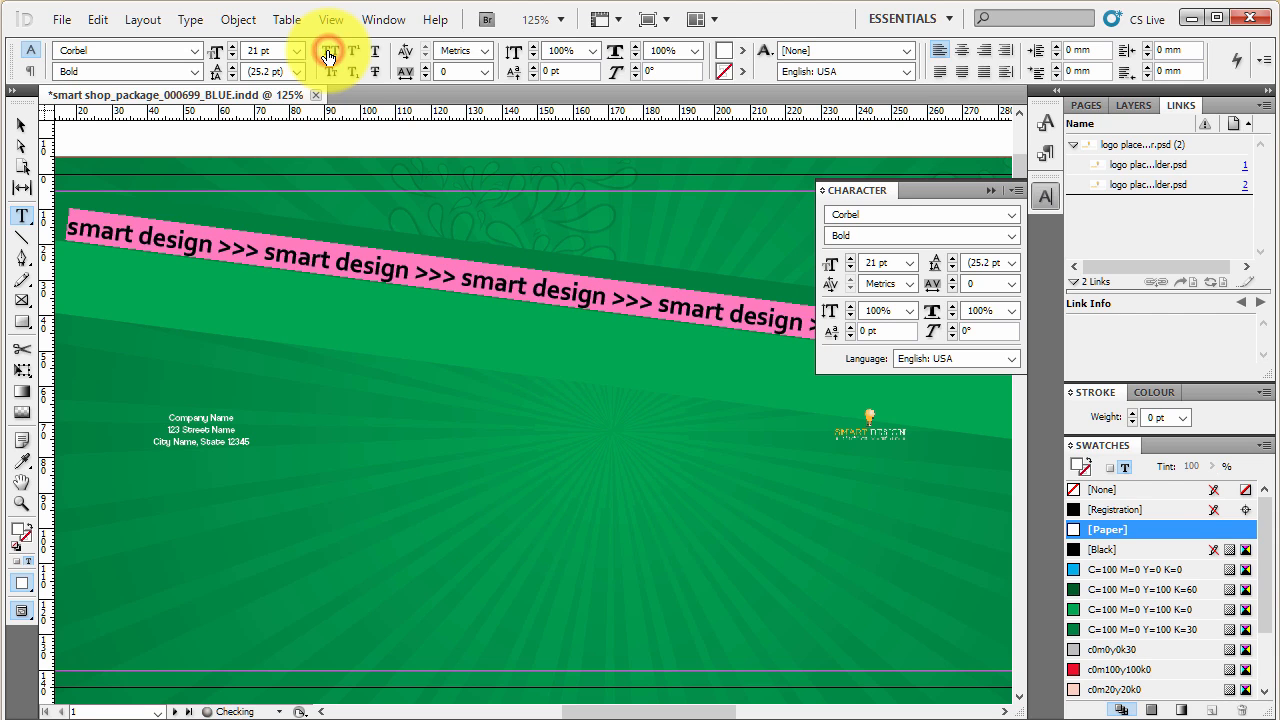
left_click(328, 52)
left_click(330, 72)
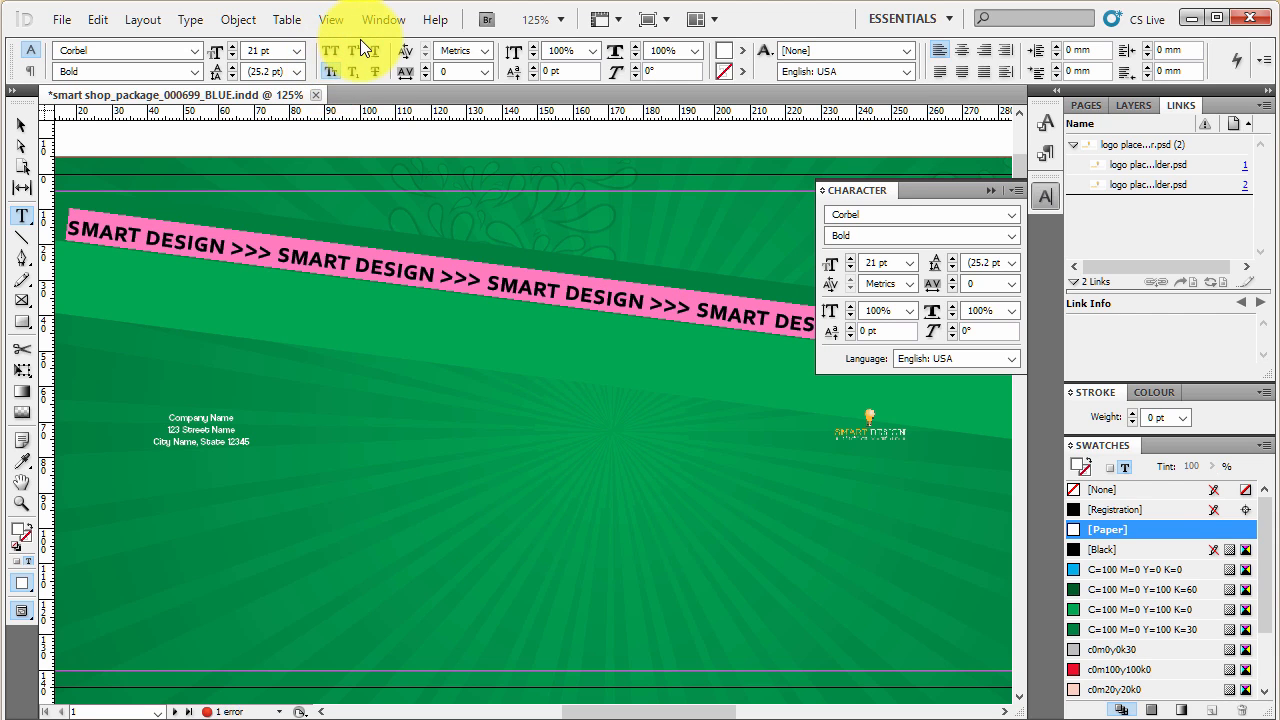
left_click(353, 52)
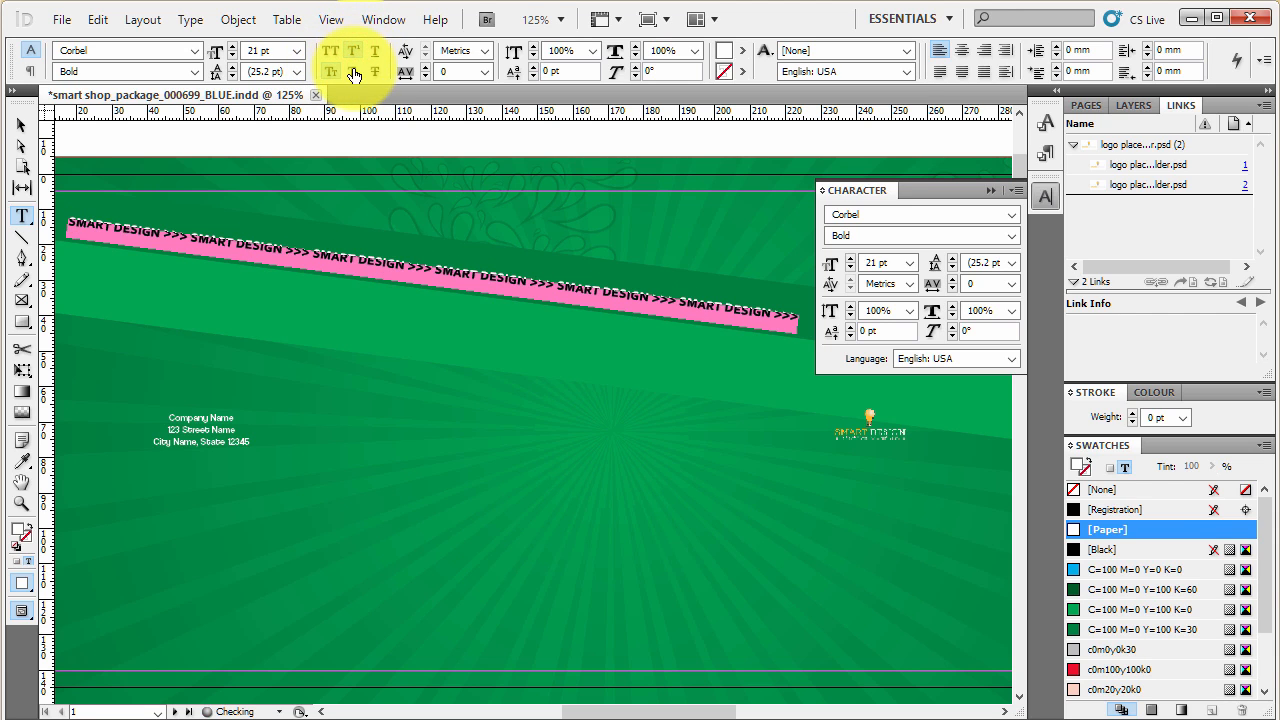
left_click(353, 72)
left_click(331, 51)
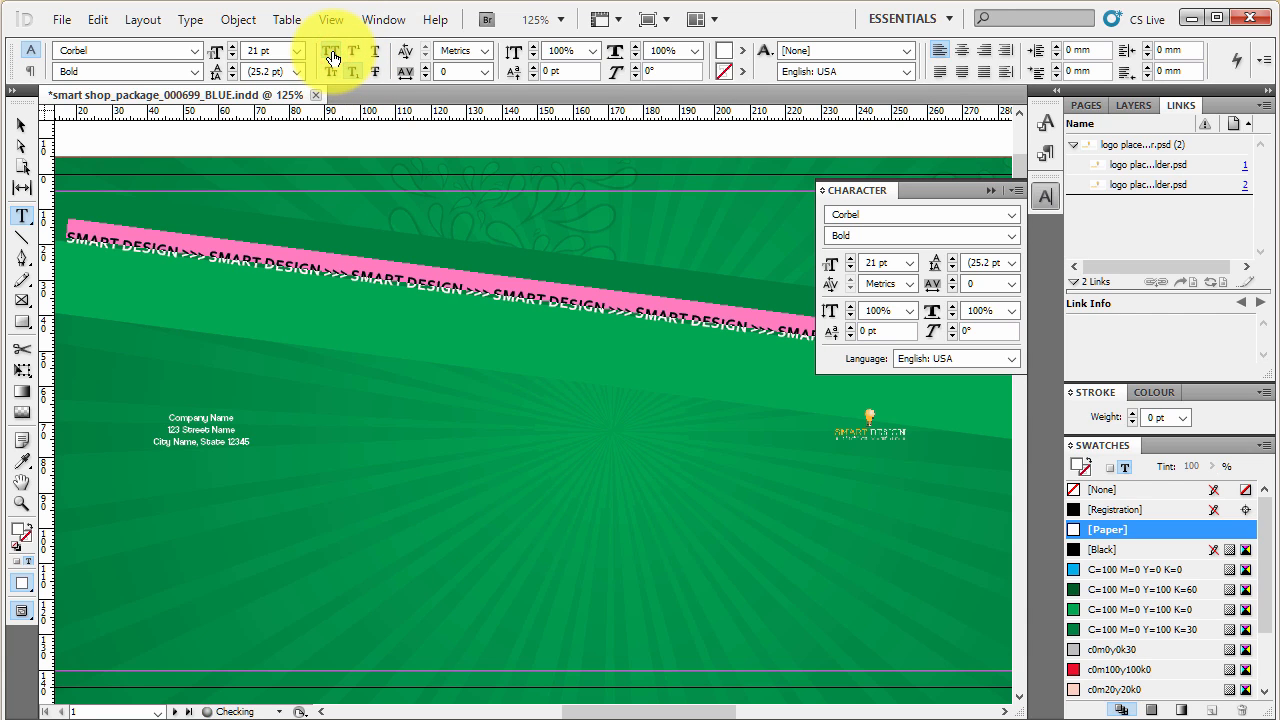
left_click(353, 71)
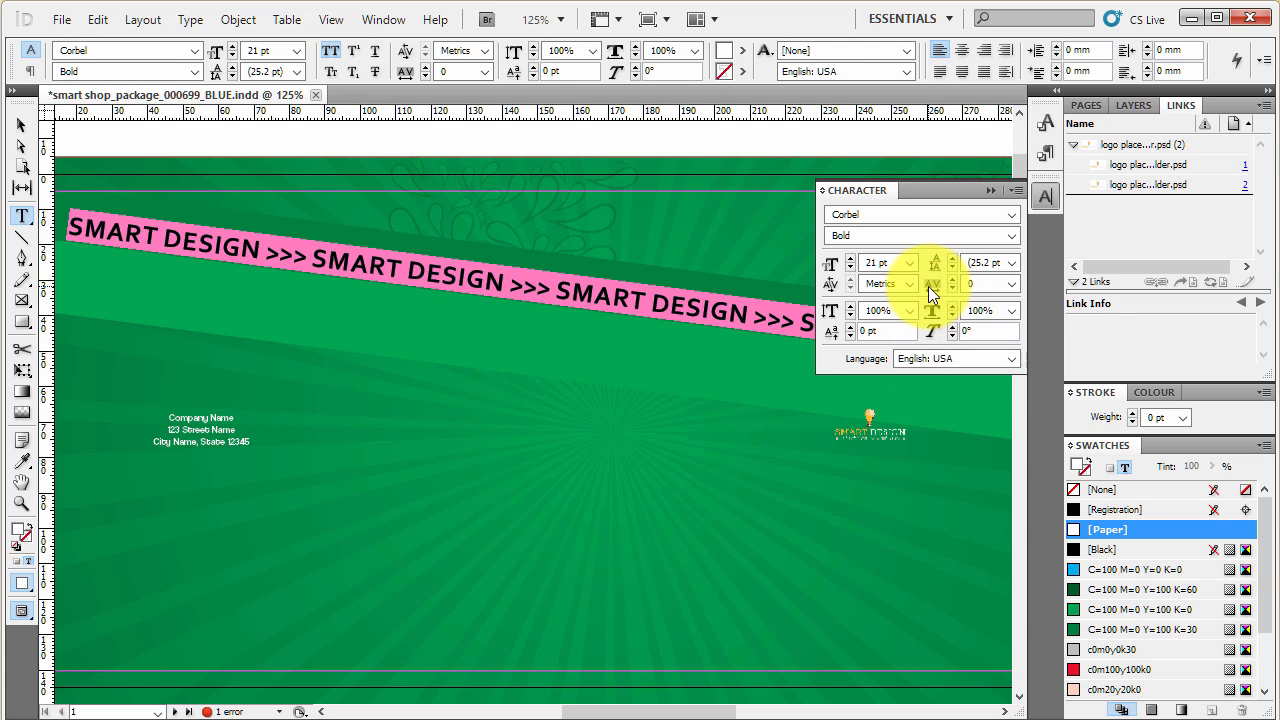
- Set the tracking of the selected tagline text to 30
left_click(954, 279)
left_click(954, 279)
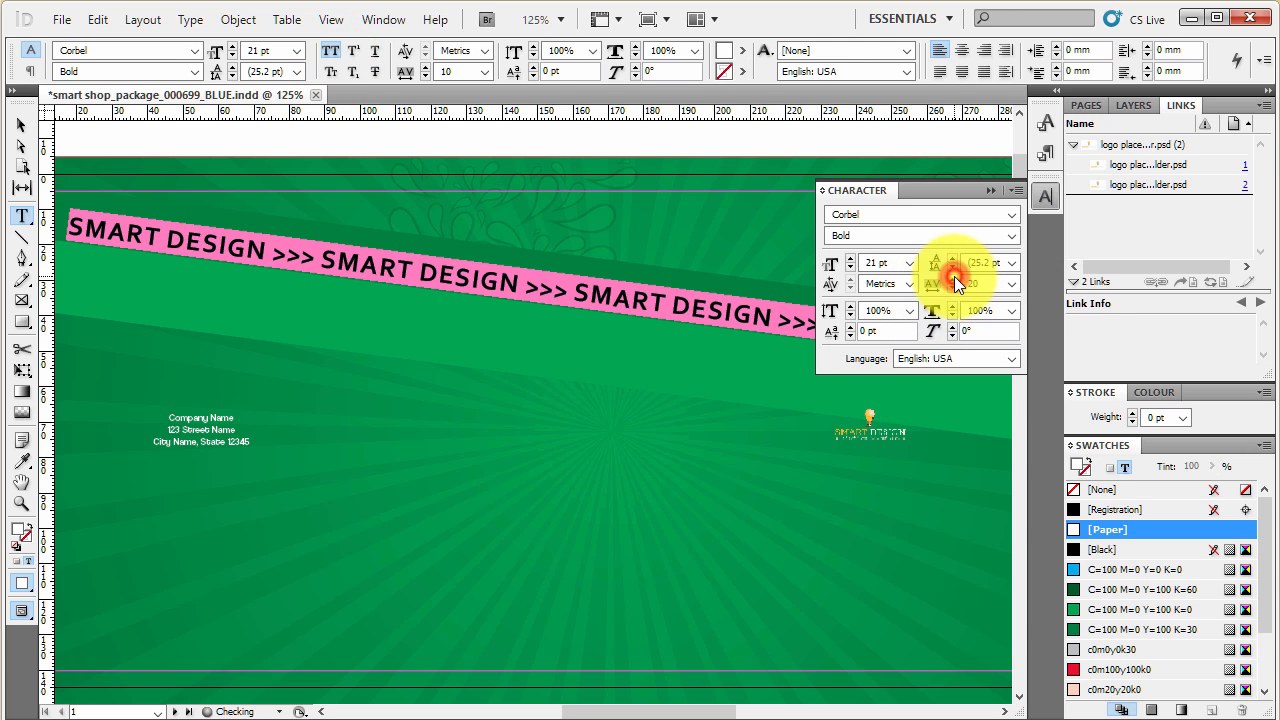
left_click(954, 279)
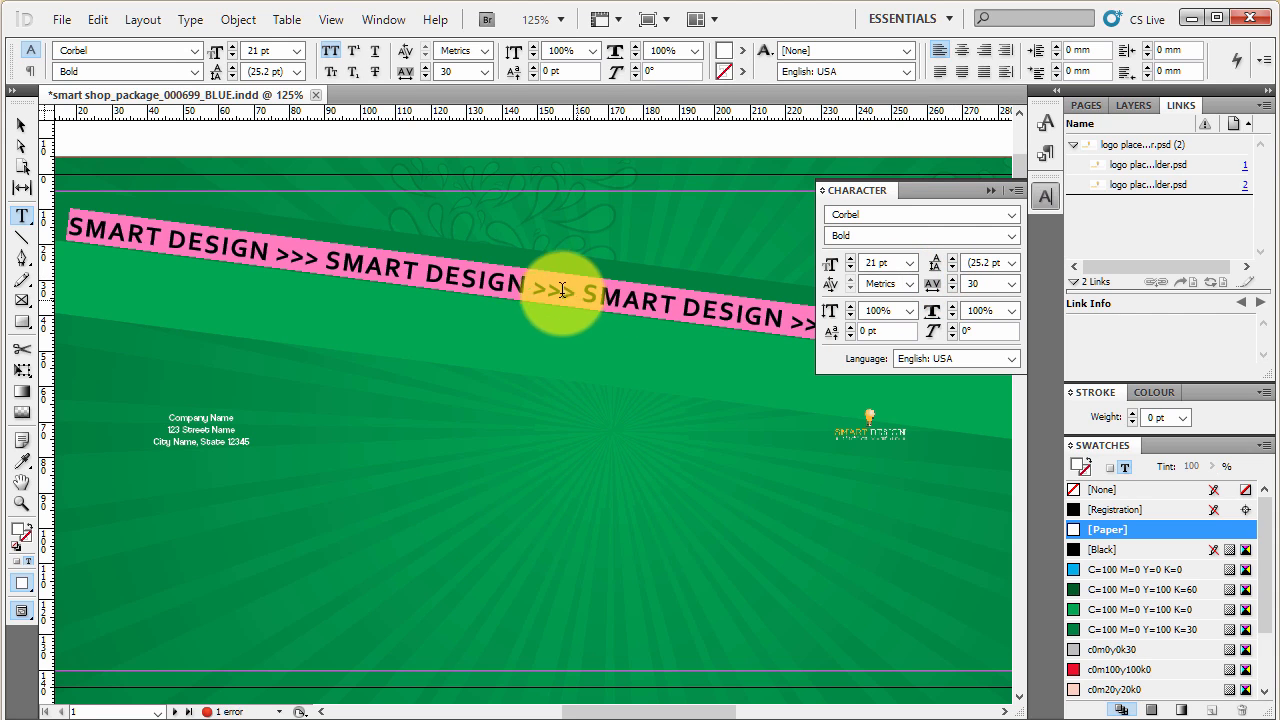
- Set the tagline text's vertical scale to 111% and horizontal scale to 102%, and put the character settings away
left_click(851, 306)
left_click(851, 306)
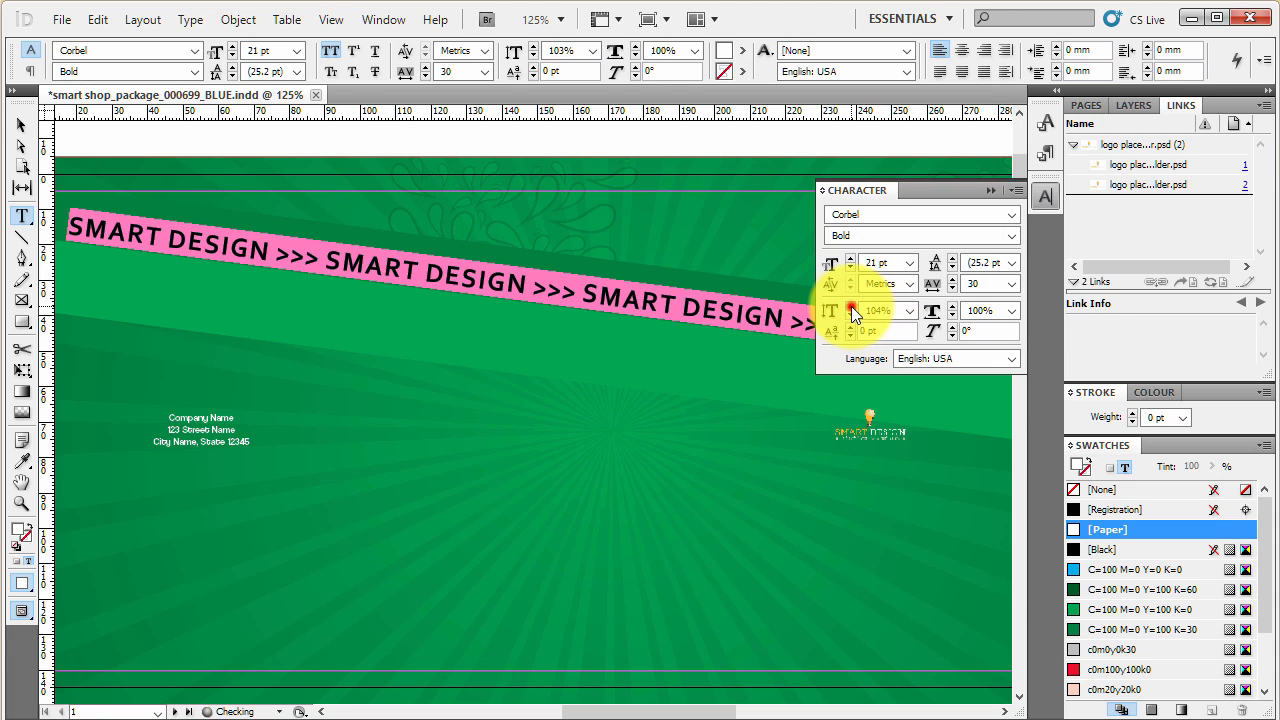
left_click(851, 306)
left_click(851, 306)
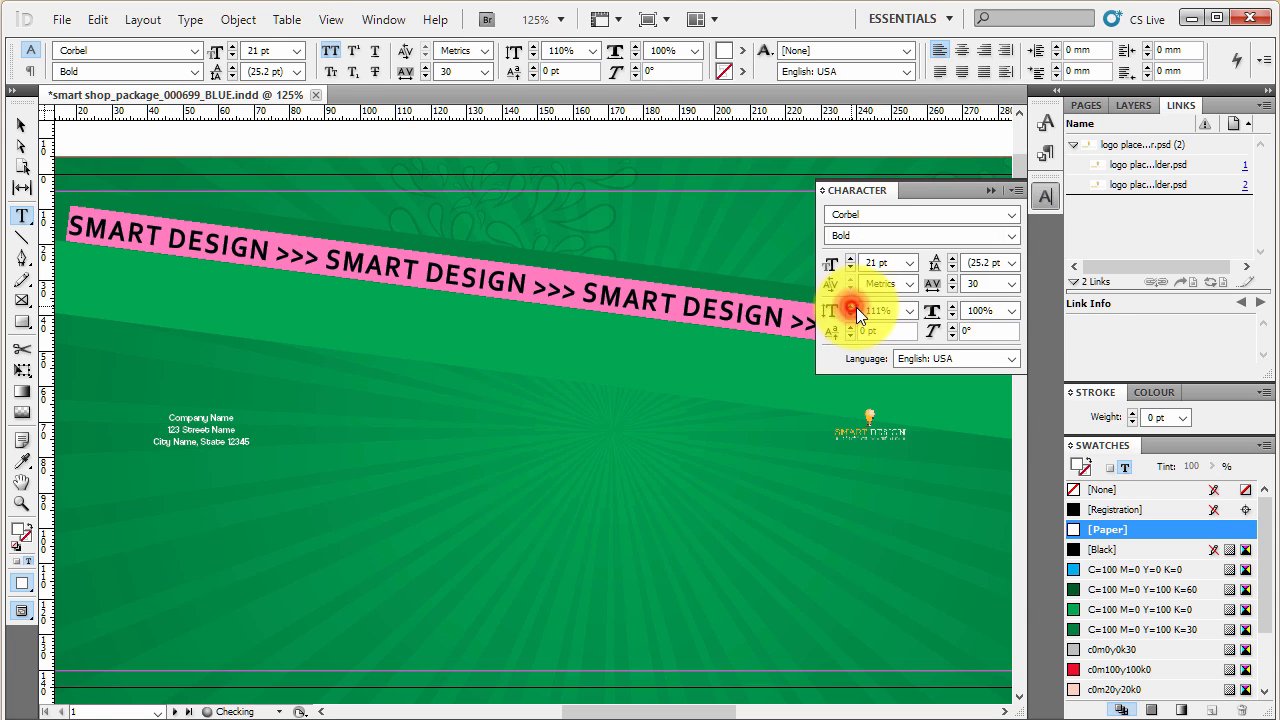
left_click(952, 305)
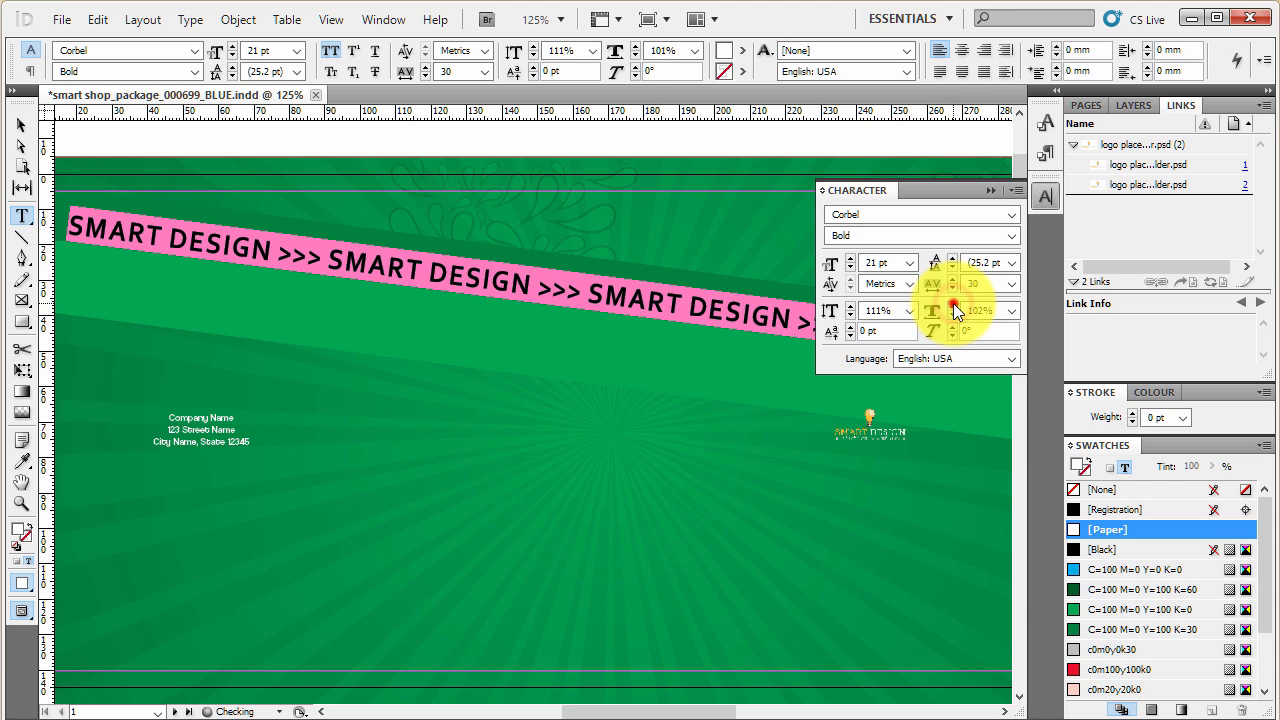
left_click(953, 304)
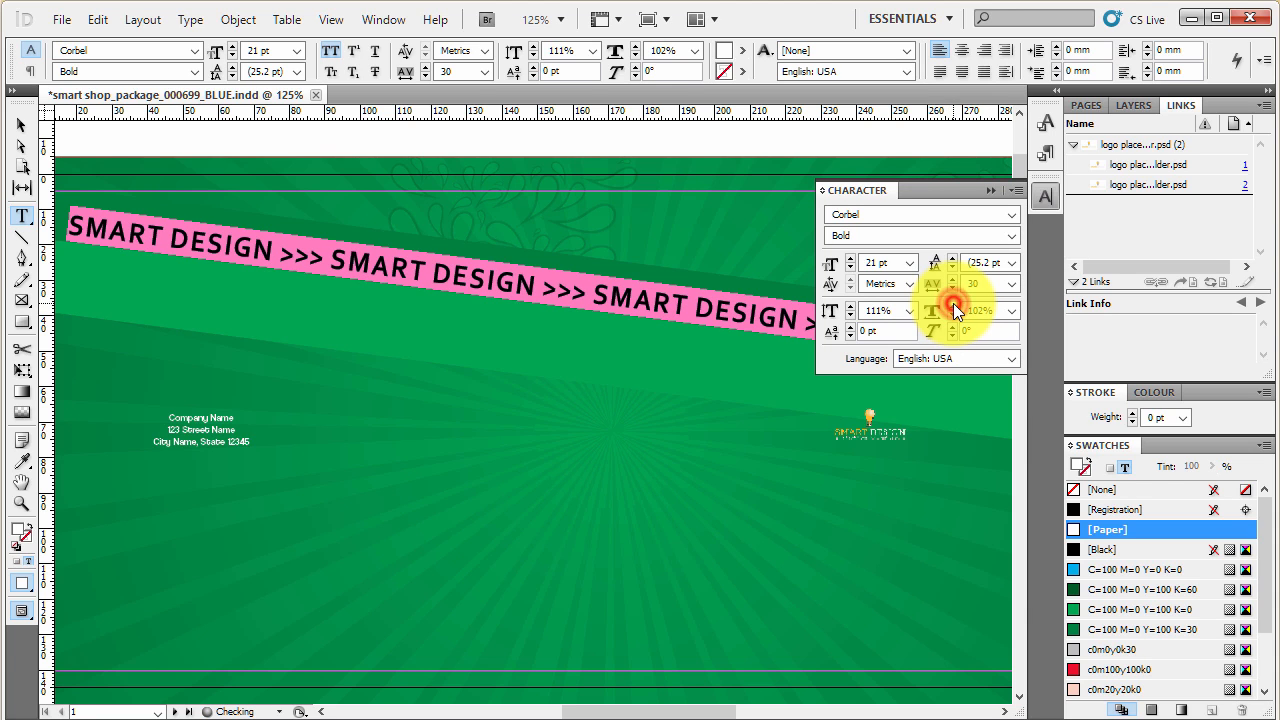
left_click(1043, 241)
- Leave text editing of the tagline and check its layout against the whole page with nothing selected
left_click(480, 284)
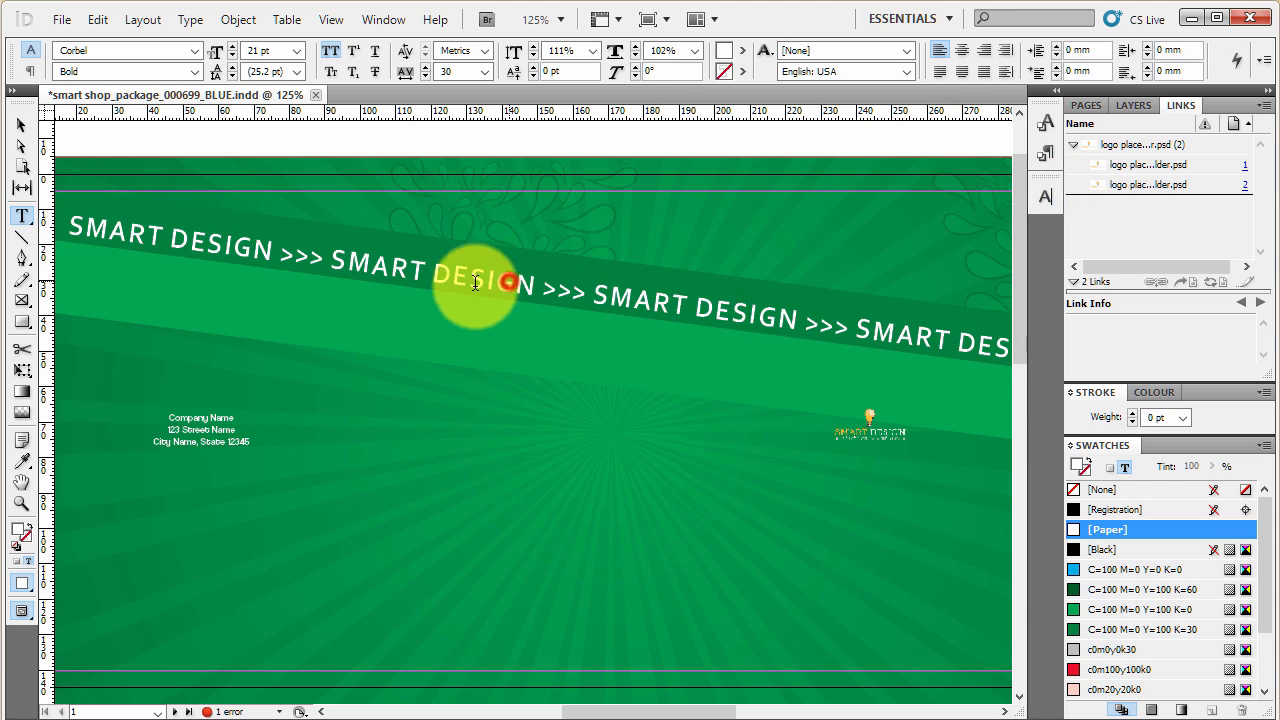
left_click(21, 123)
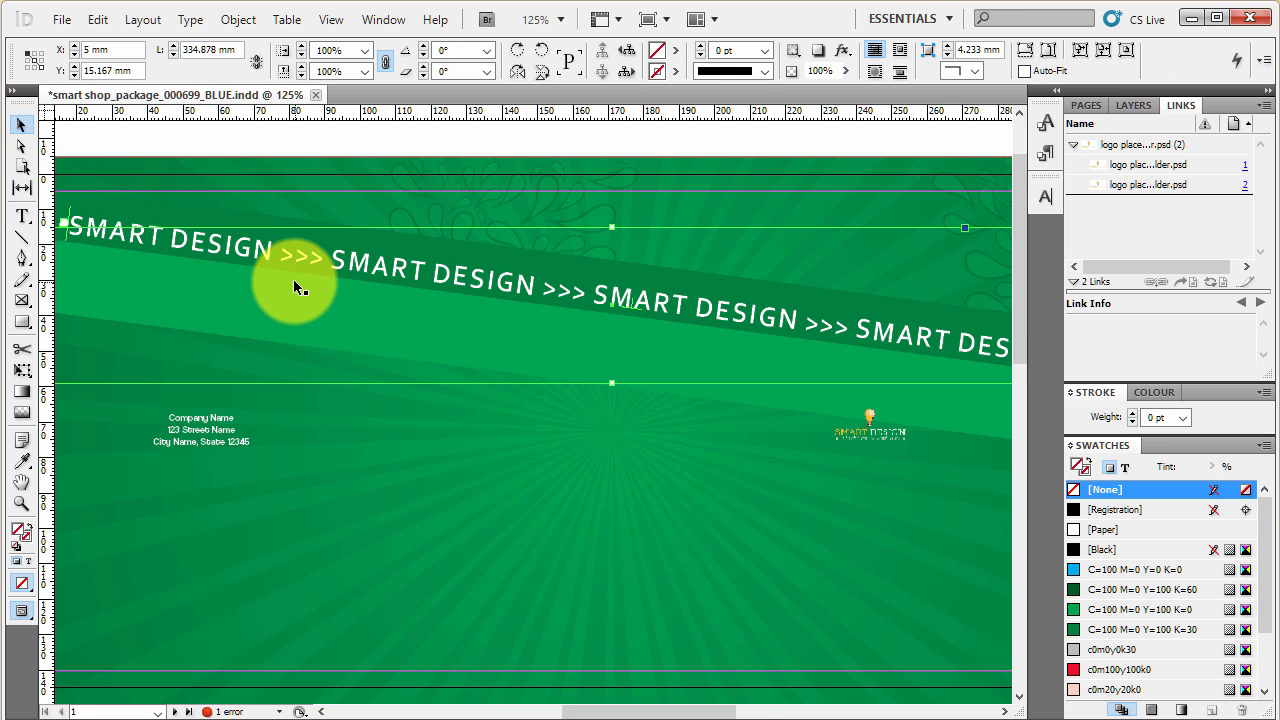
key("ctrl+minus")
key("ctrl+minus")
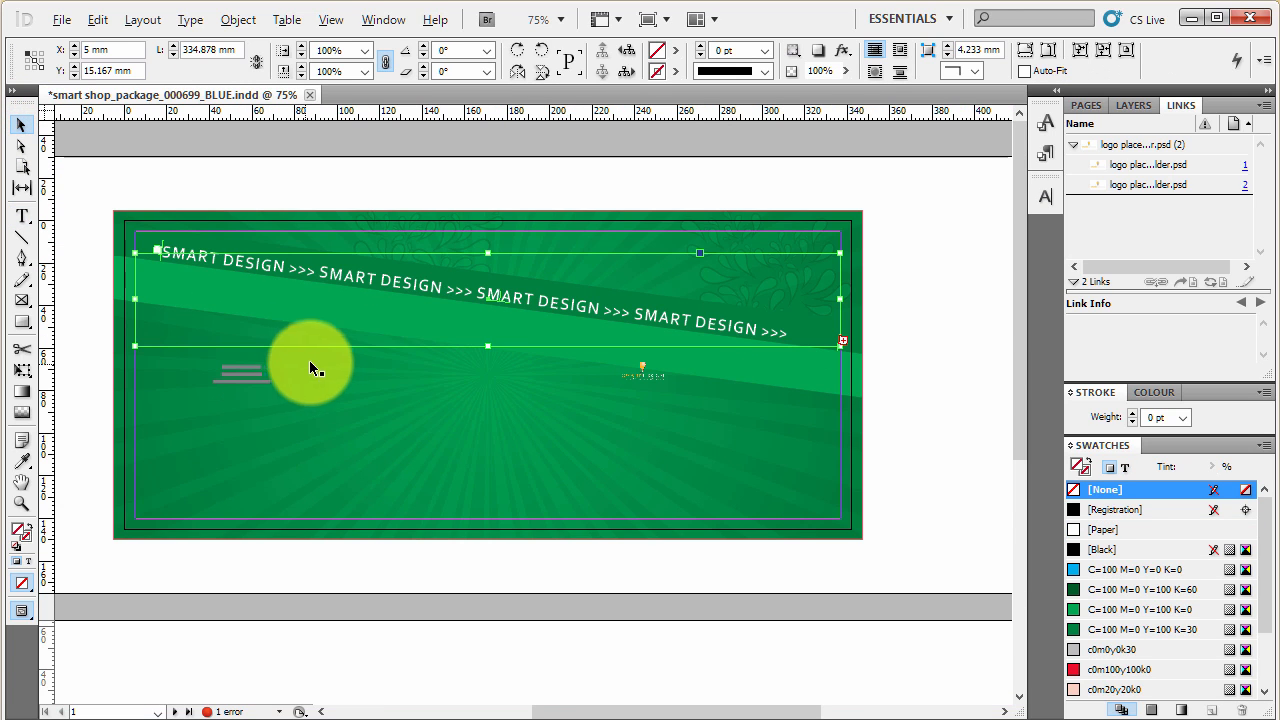
left_click(908, 428)
scroll(908, 428, "down", 5)
scroll(907, 422, "up", 5)
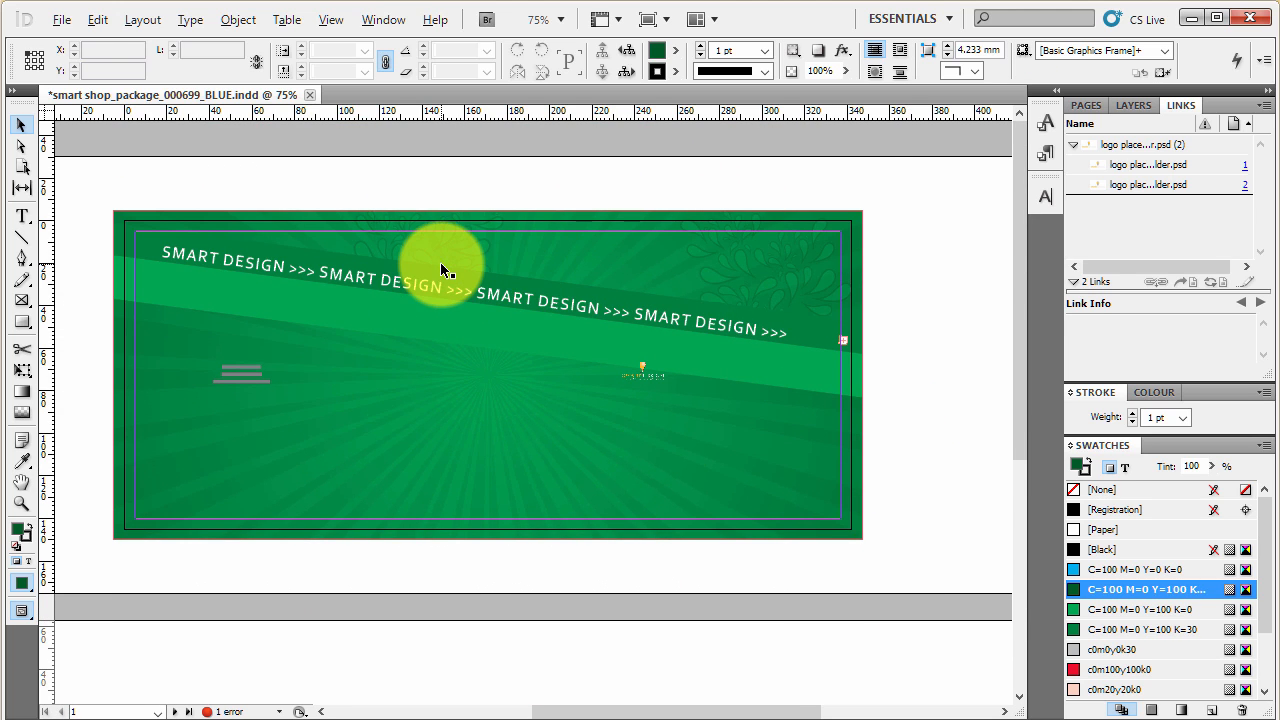
- Practise selecting the tagline and the company address together, and clear the selection
key("ctrl+equal")
left_click(500, 316)
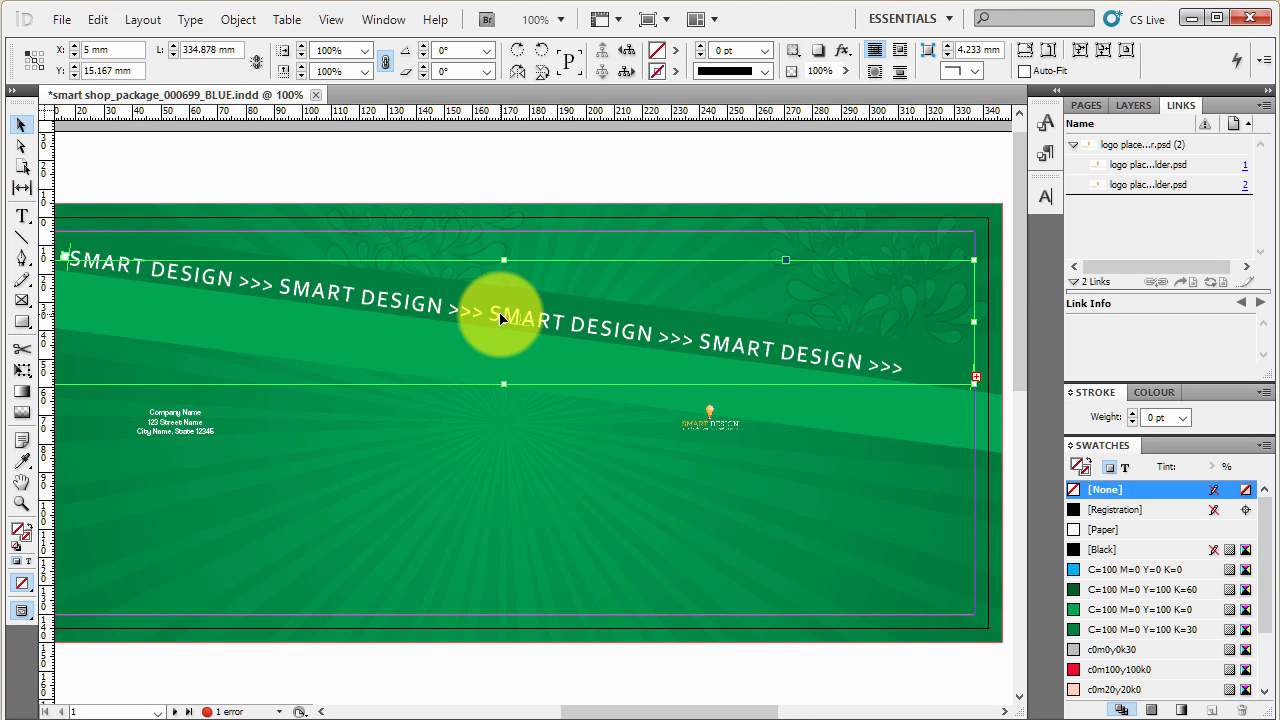
left_click(197, 433)
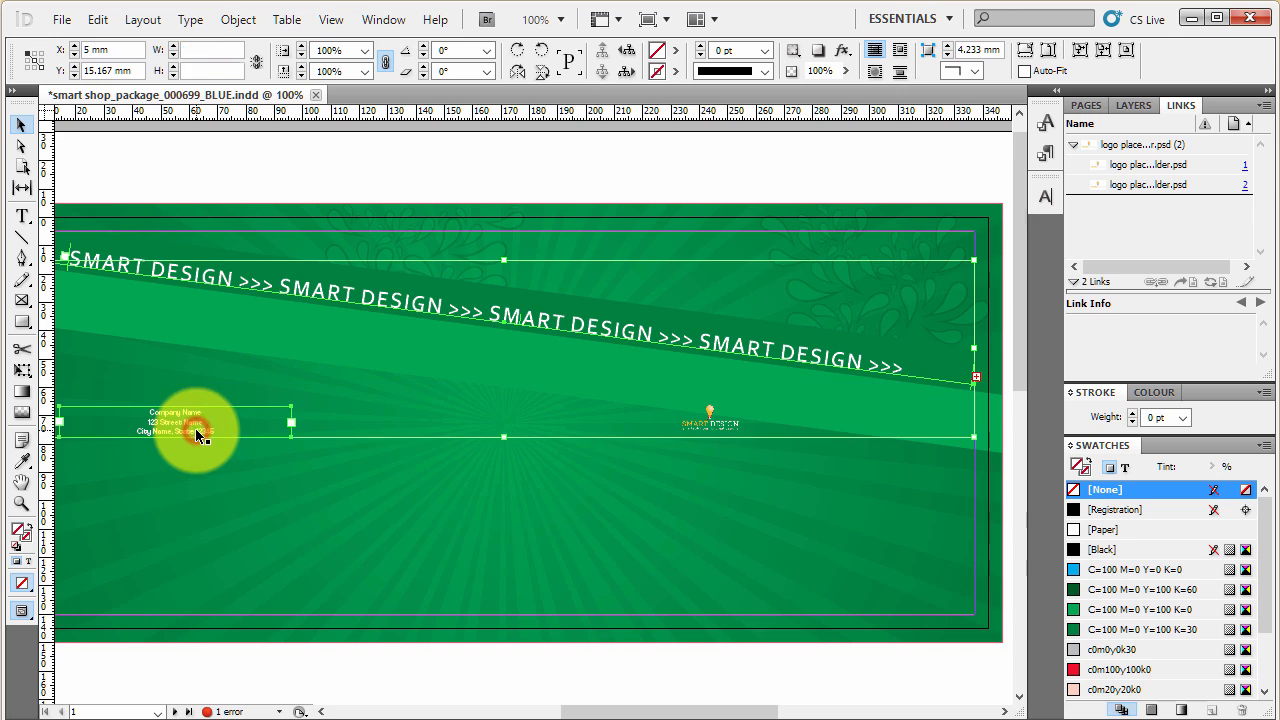
left_click(791, 174)
- Select everything on the page's text layer, convert it to outlines, and clear the selection
left_click(1133, 105)
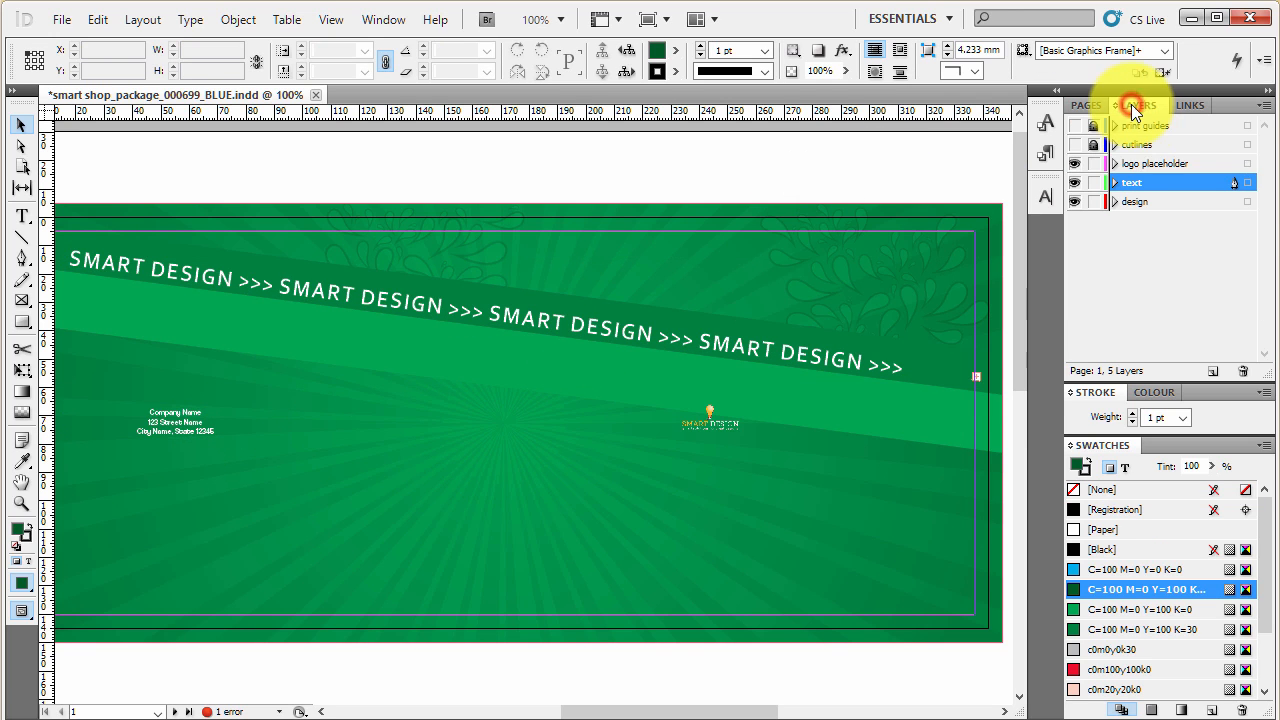
left_click(1247, 184)
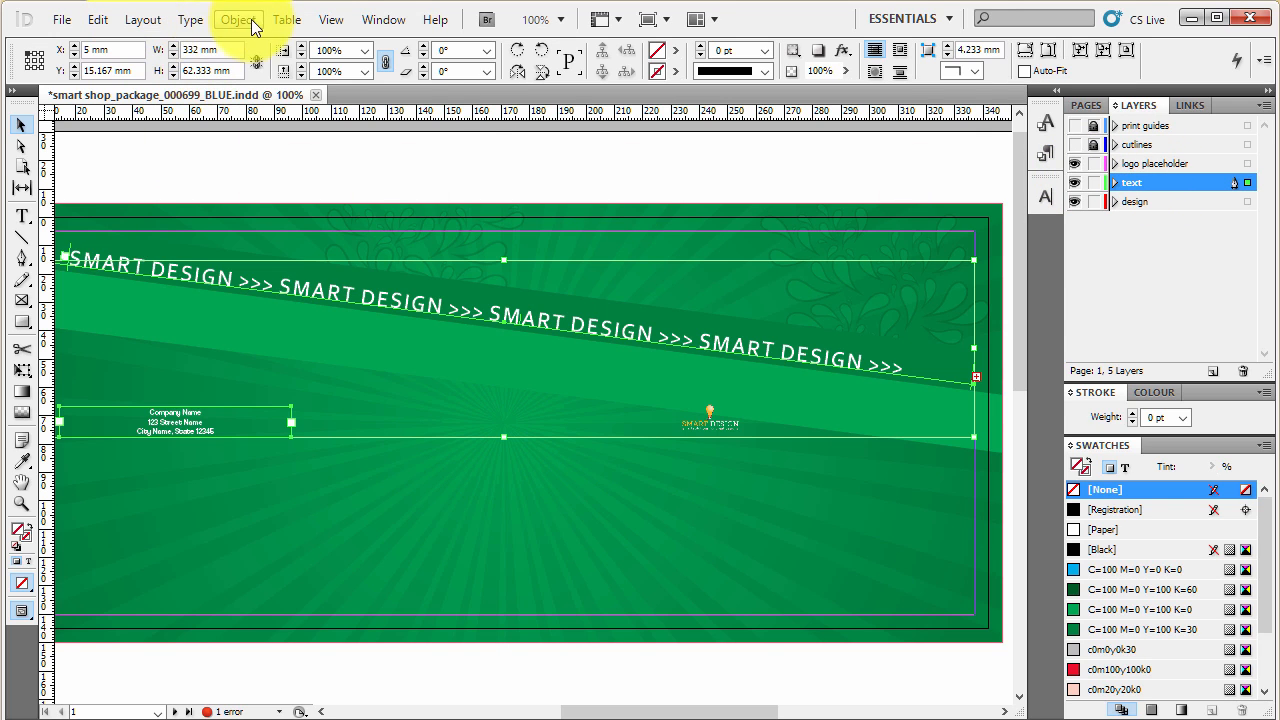
left_click(191, 21)
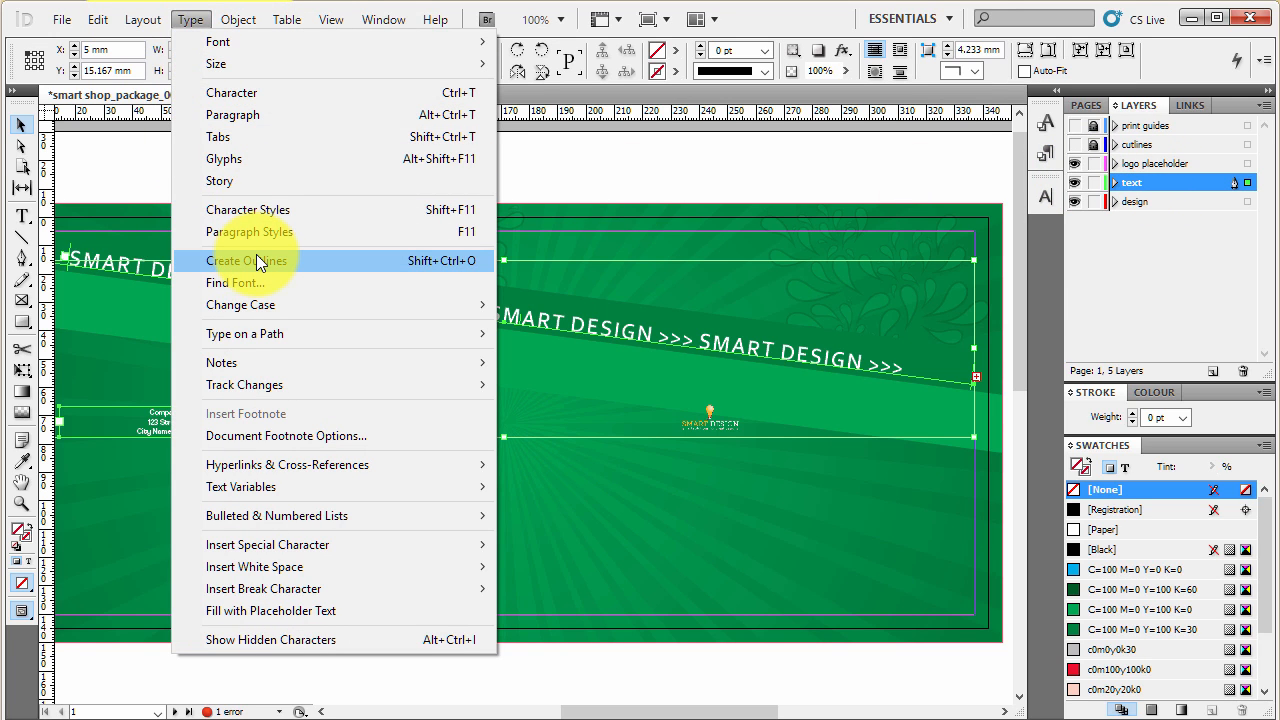
left_click(257, 256)
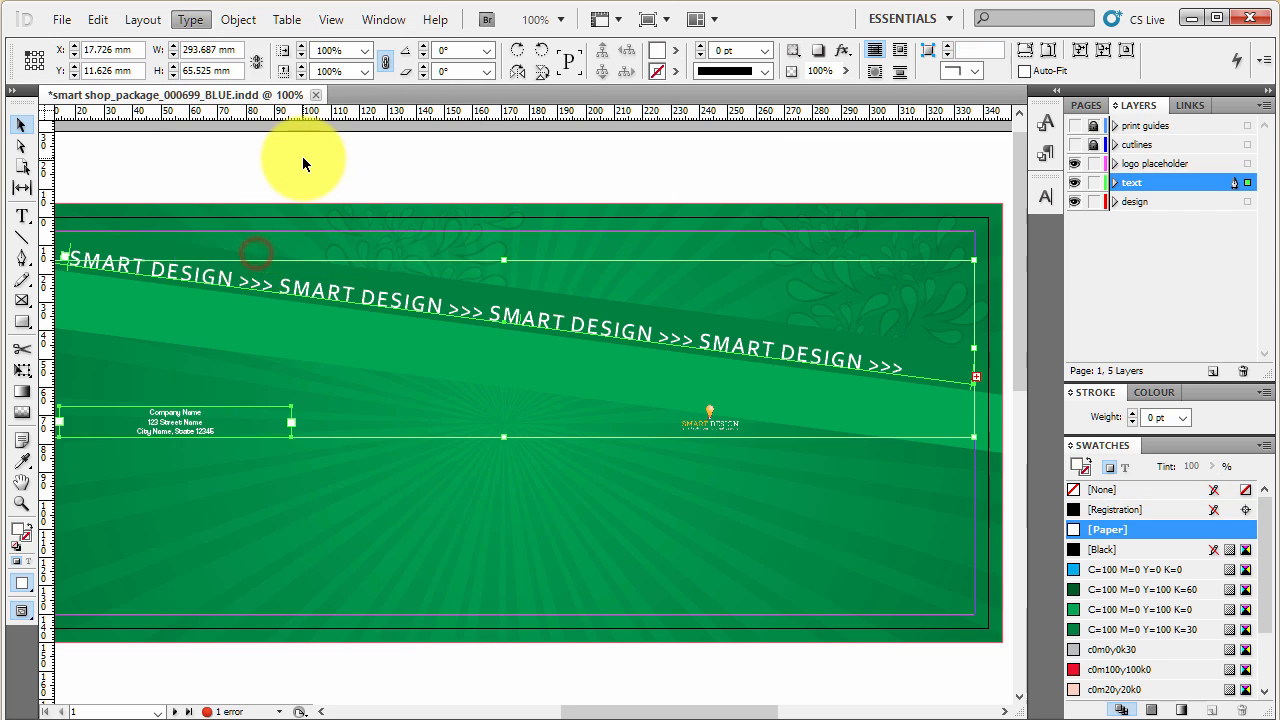
left_click(303, 160)
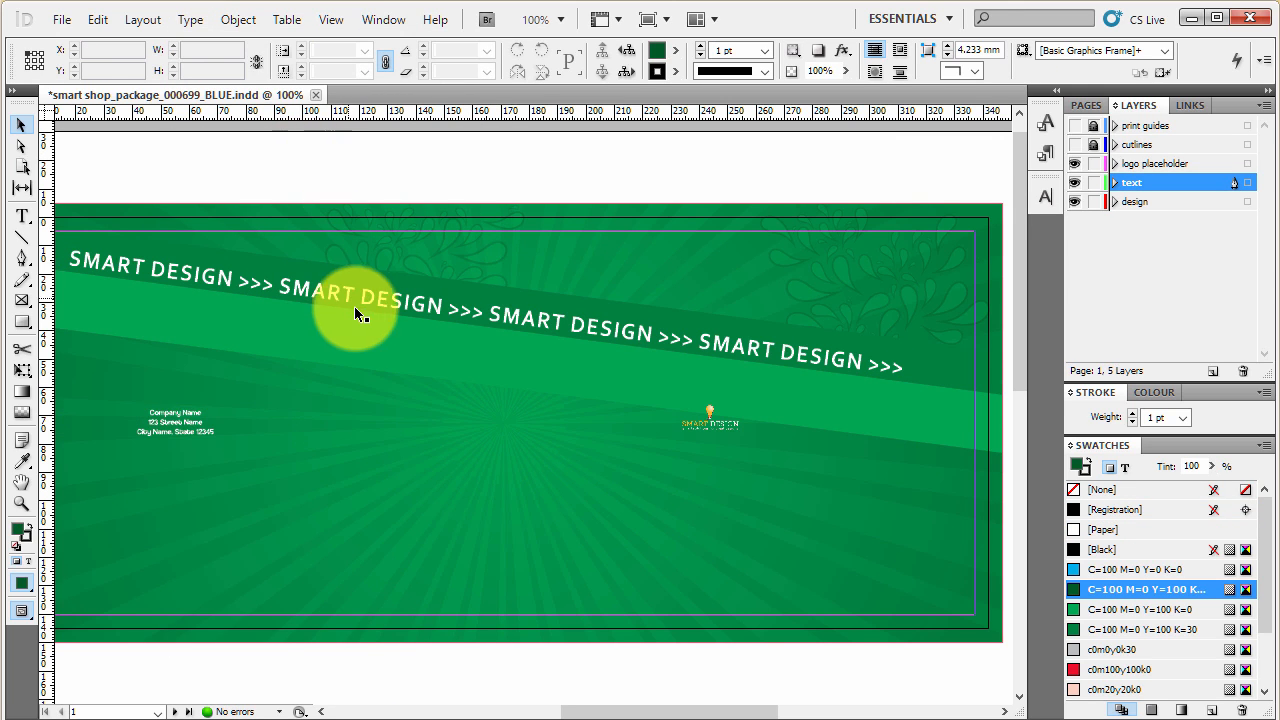
- Inspect the outlined tagline and company address by selecting each one, and clear the selection
left_click(433, 308)
left_click(415, 301)
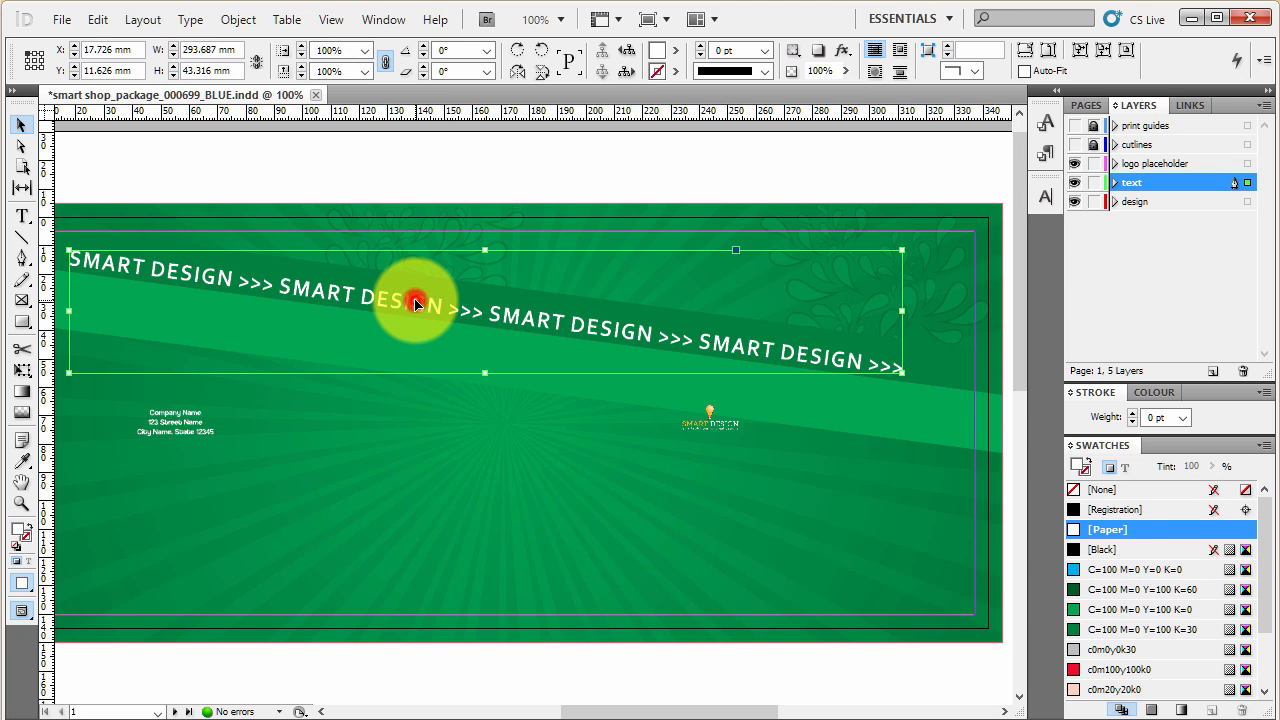
left_click(175, 413)
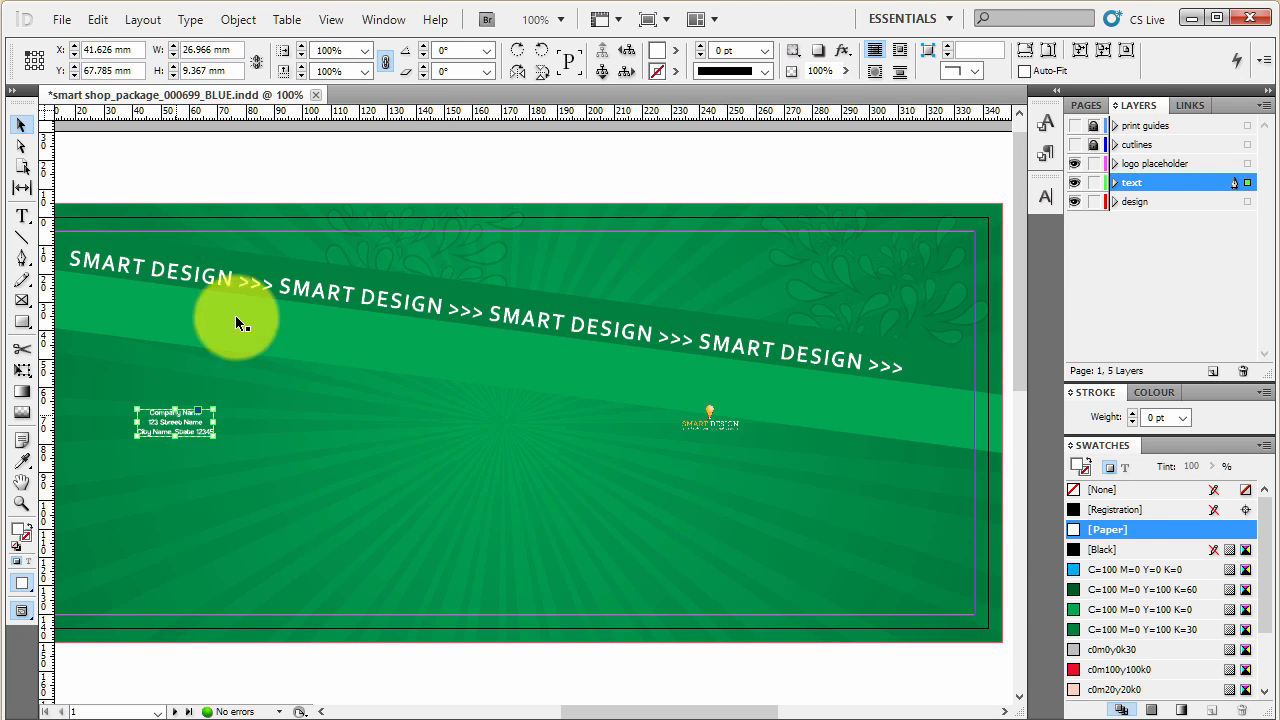
left_click(275, 191)
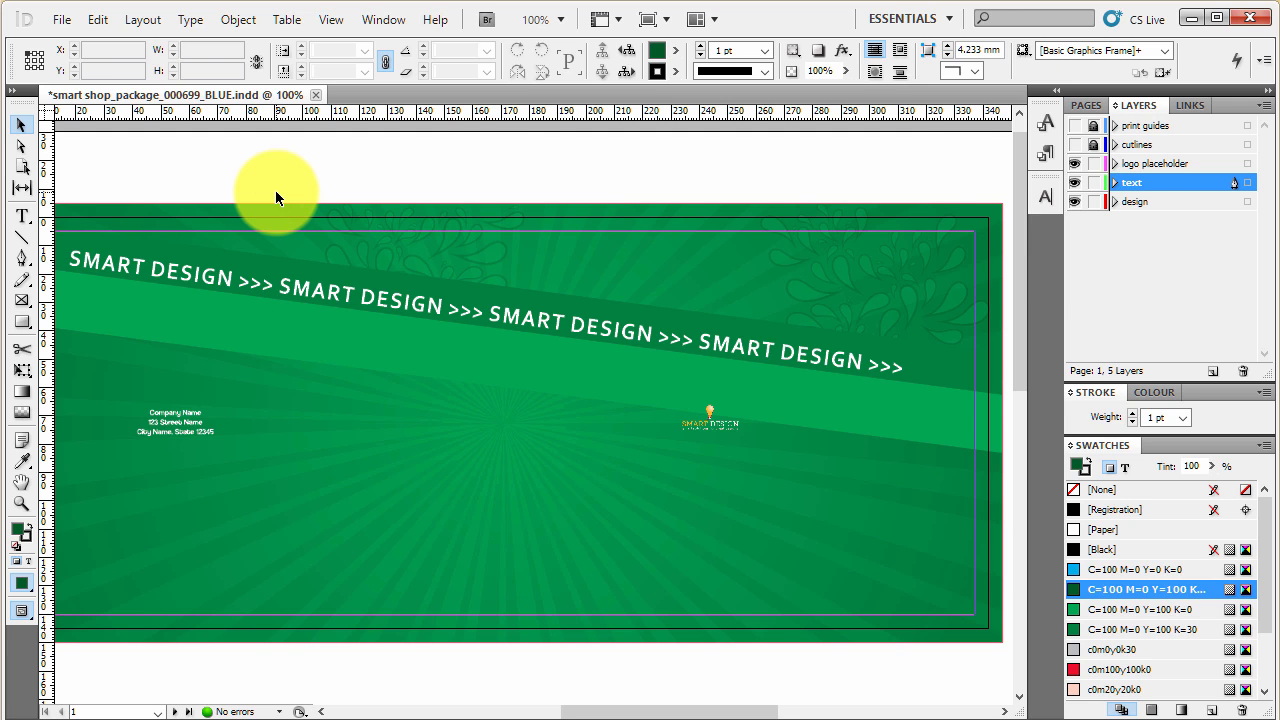
key("ctrl+shift+s")
left_click(778, 499)
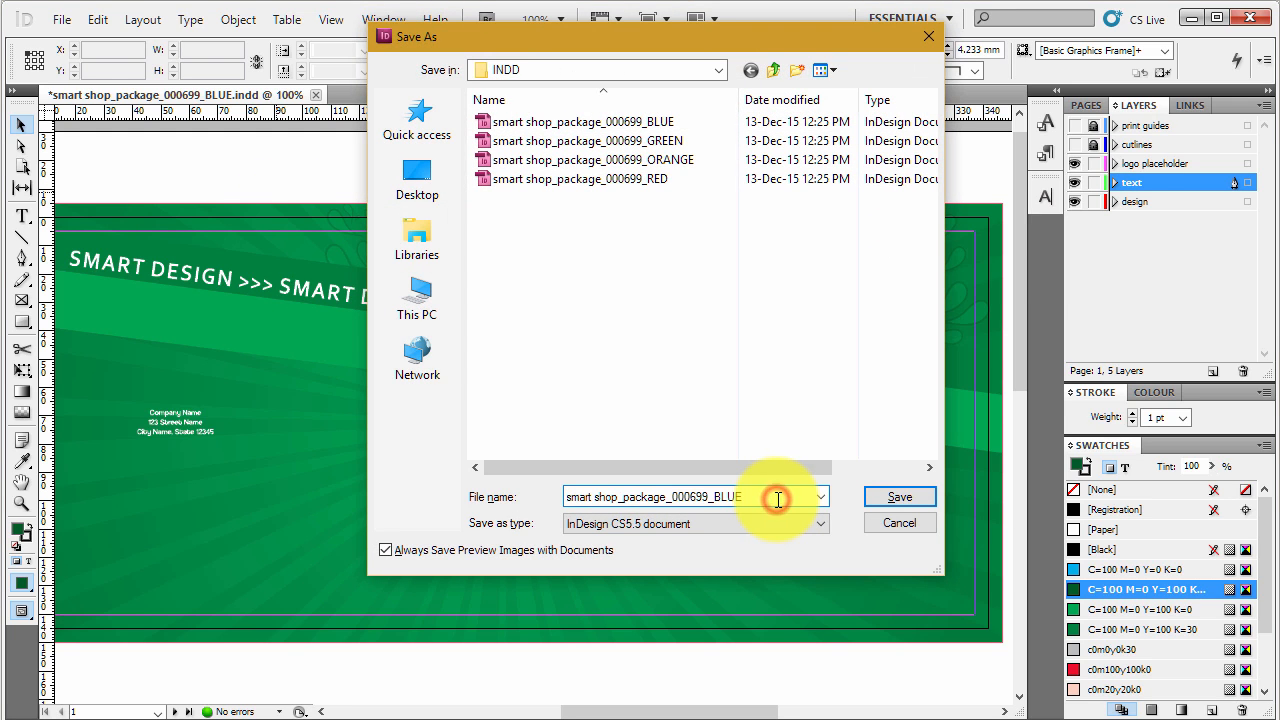
type("-outline")
left_click(895, 523)
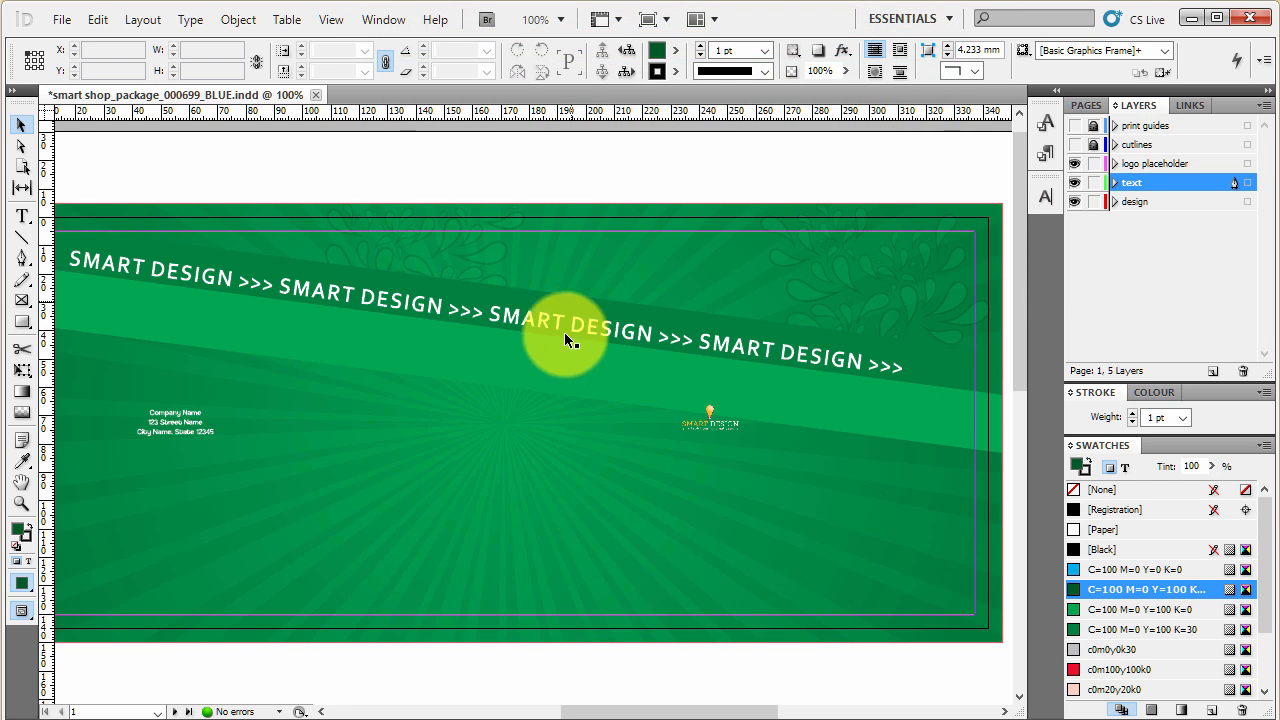
- Select all text-layer objects on page 2, including the tagline and address lines, and convert them to outlines
scroll(554, 341, "down", 10)
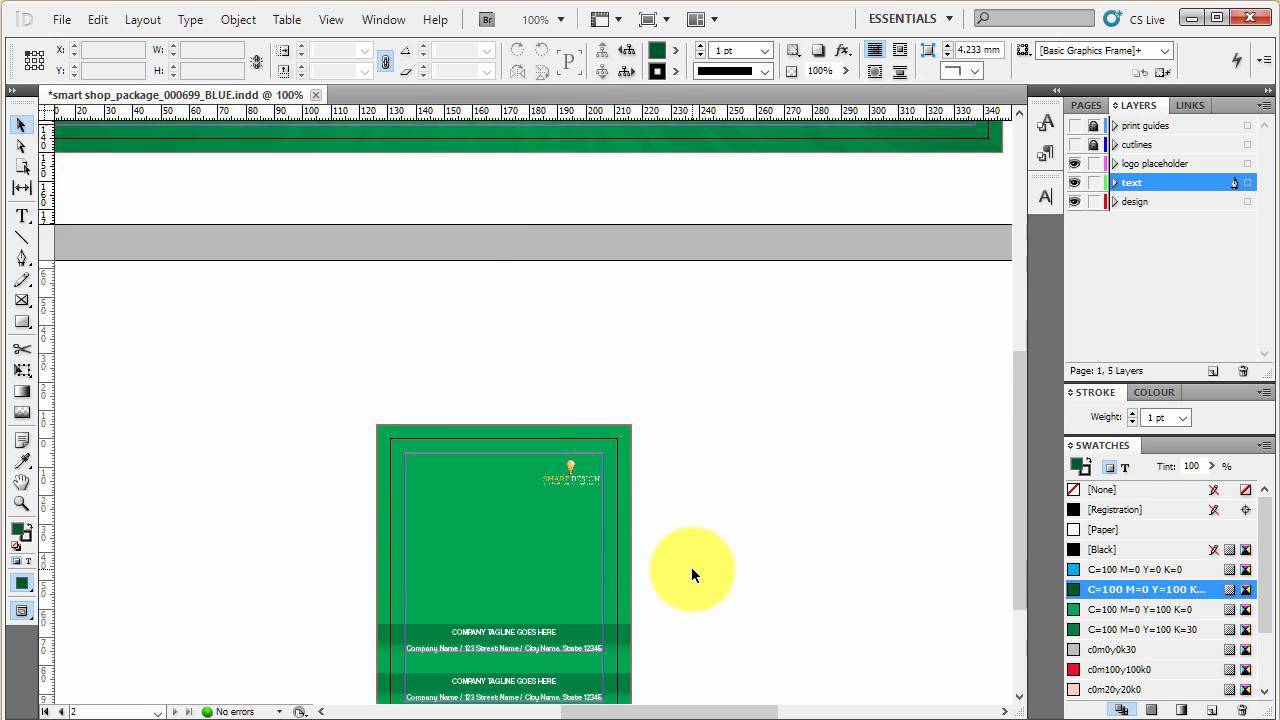
left_click(543, 452)
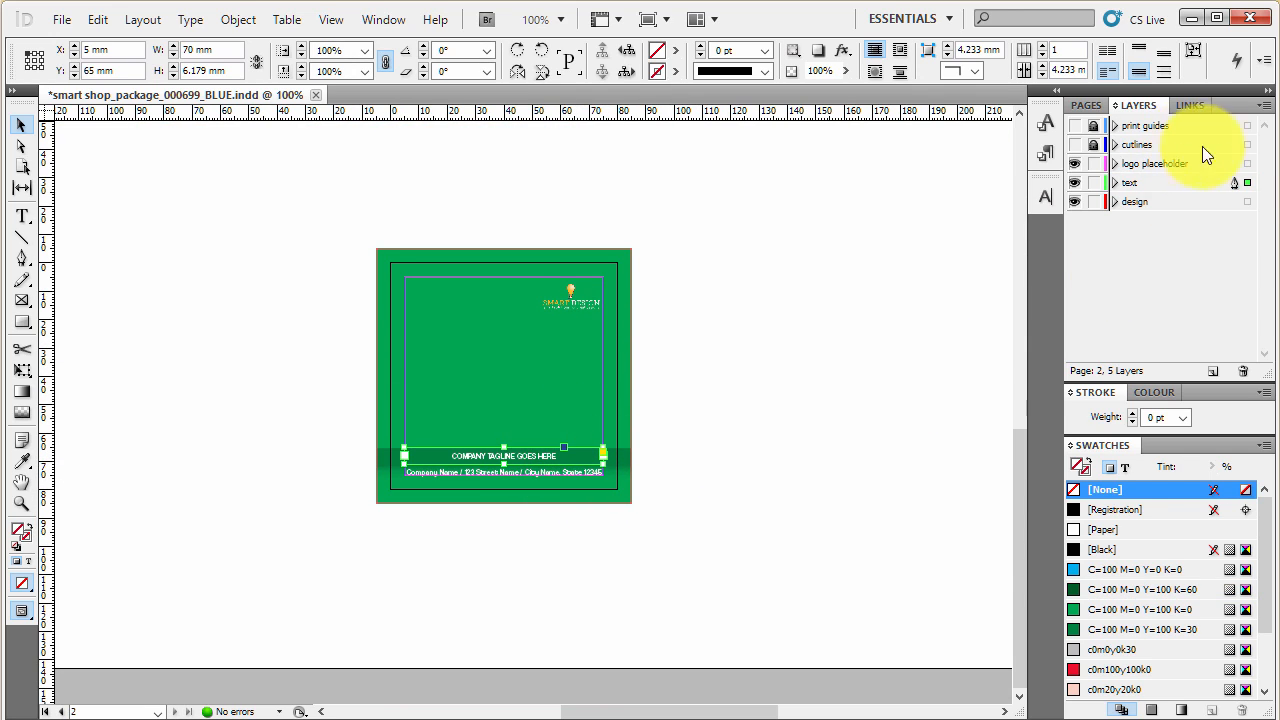
left_click(1245, 184)
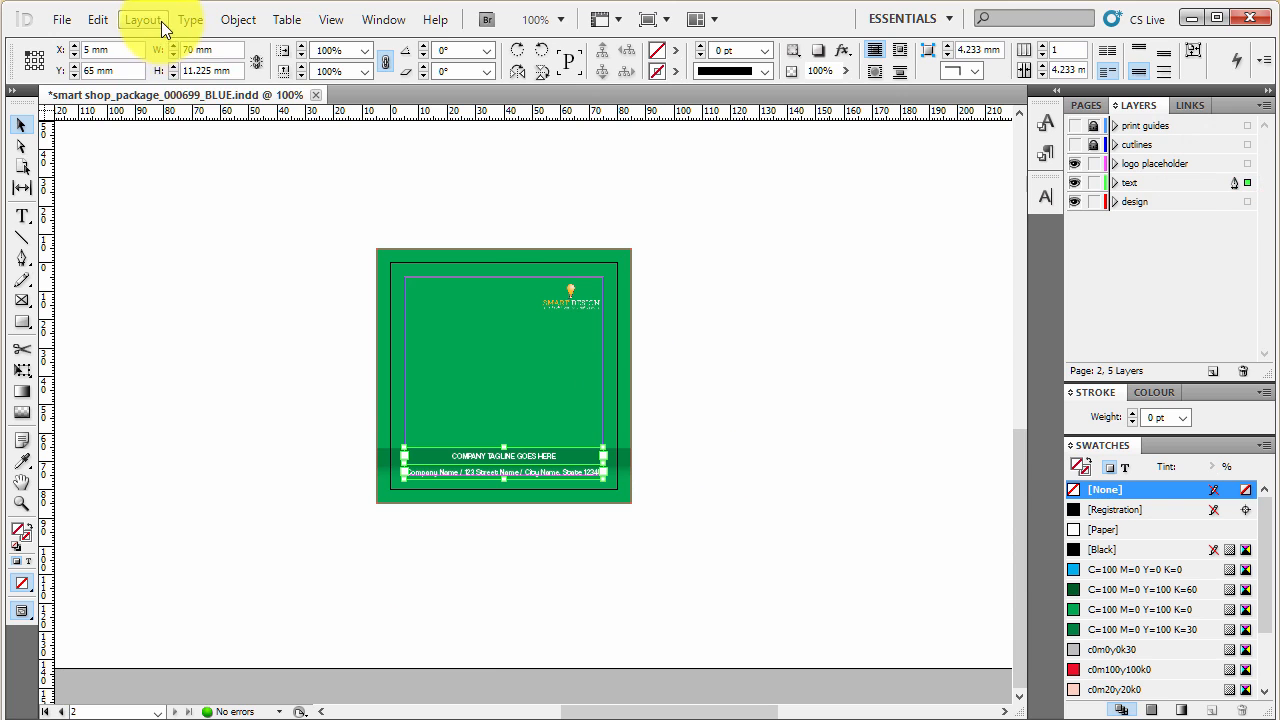
left_click(160, 20)
mouse_move(195, 22)
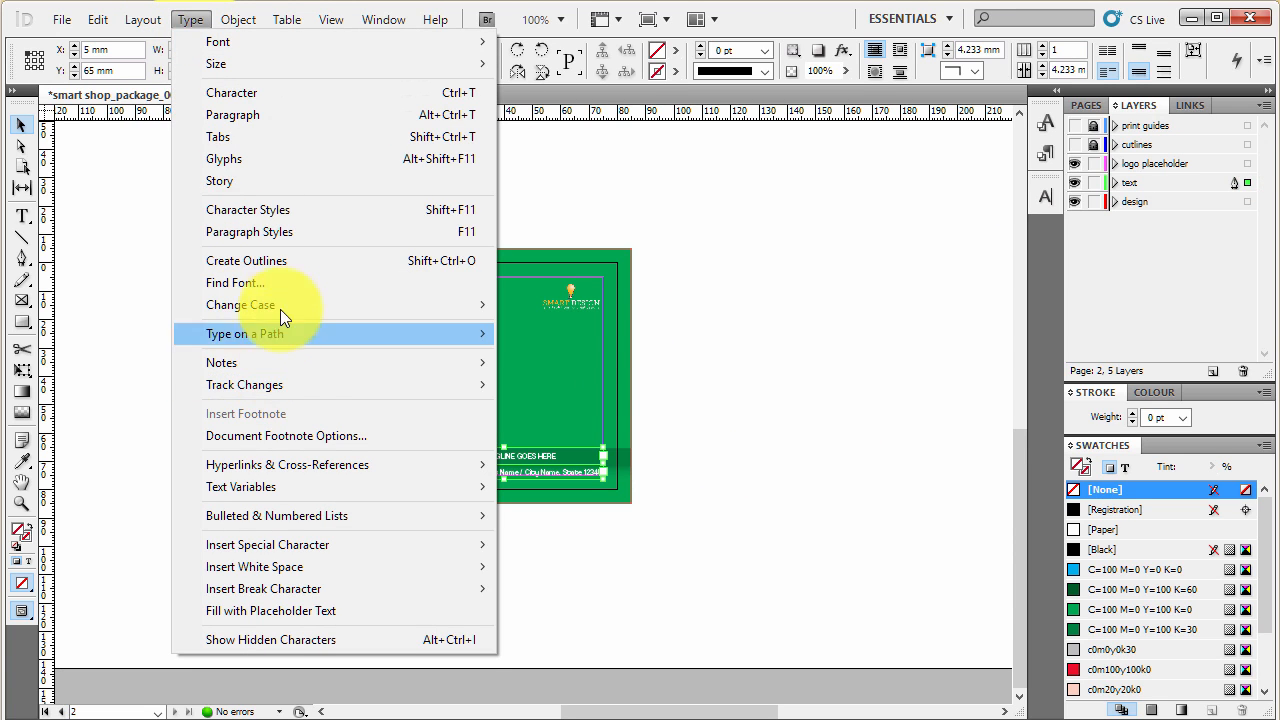
left_click(285, 259)
left_click(276, 270)
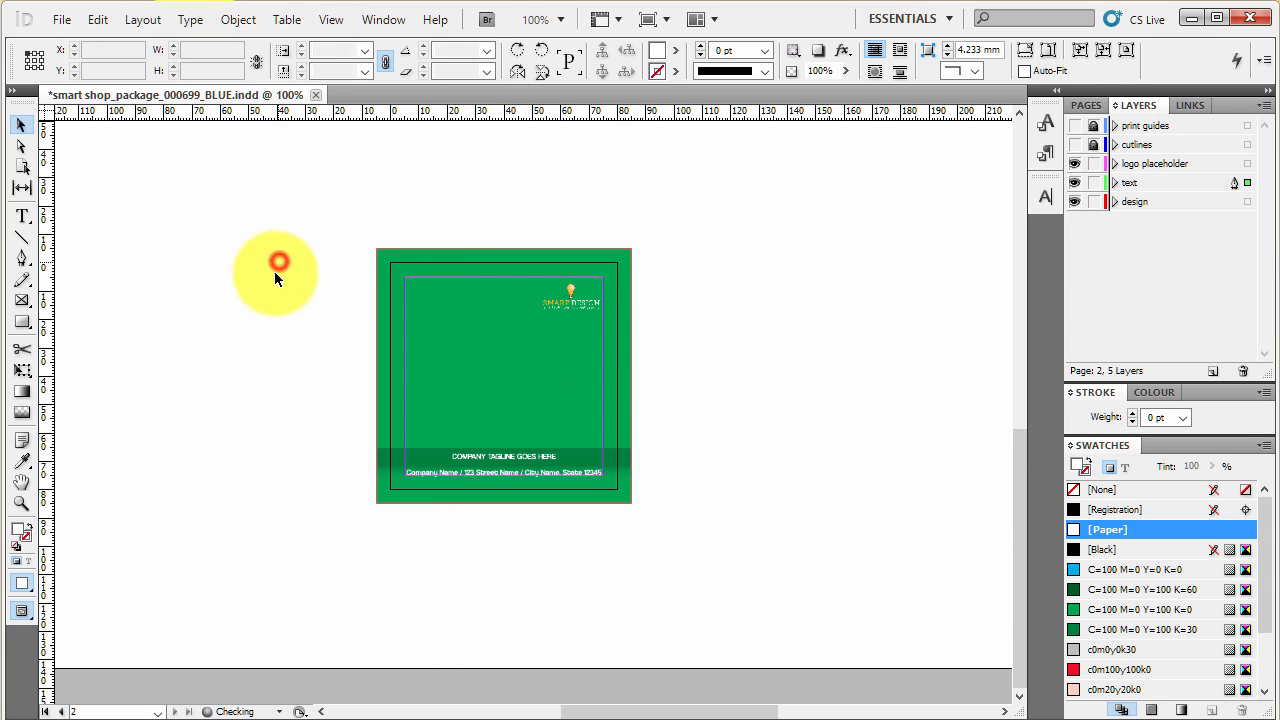
scroll(808, 501, "up", 10)
scroll(808, 508, "up", 5)
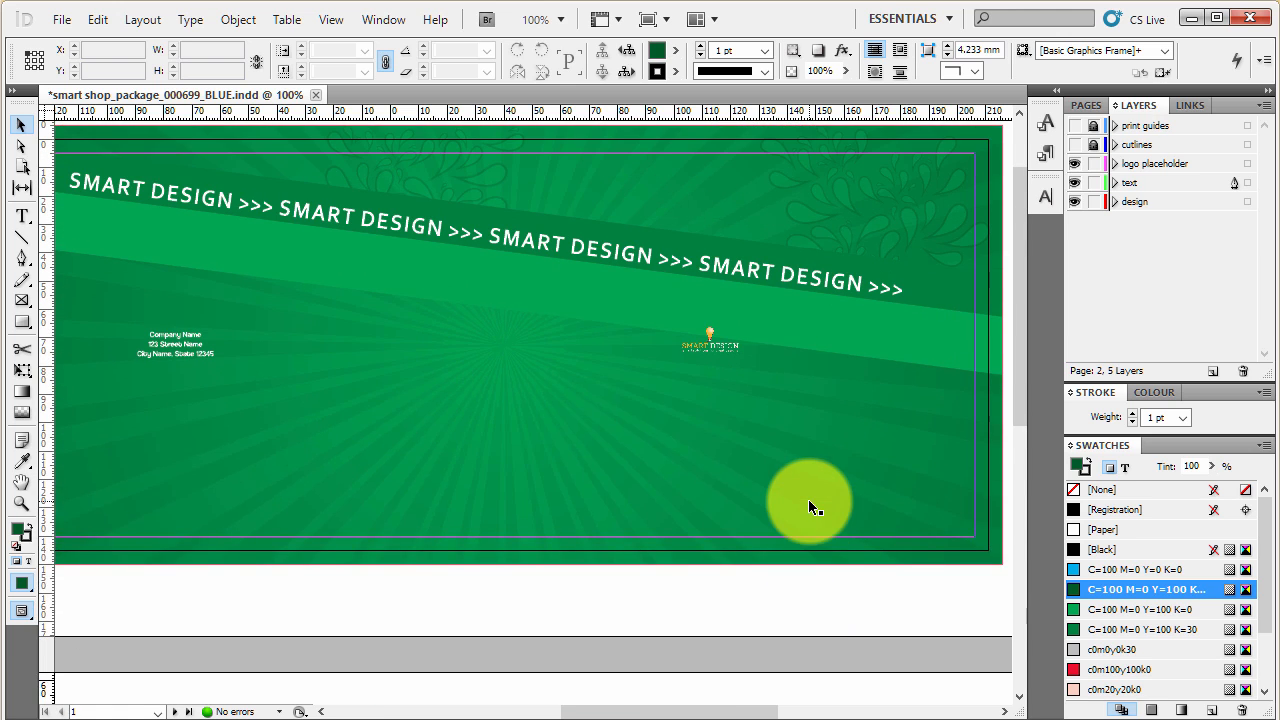
scroll(752, 371, "down", 10)
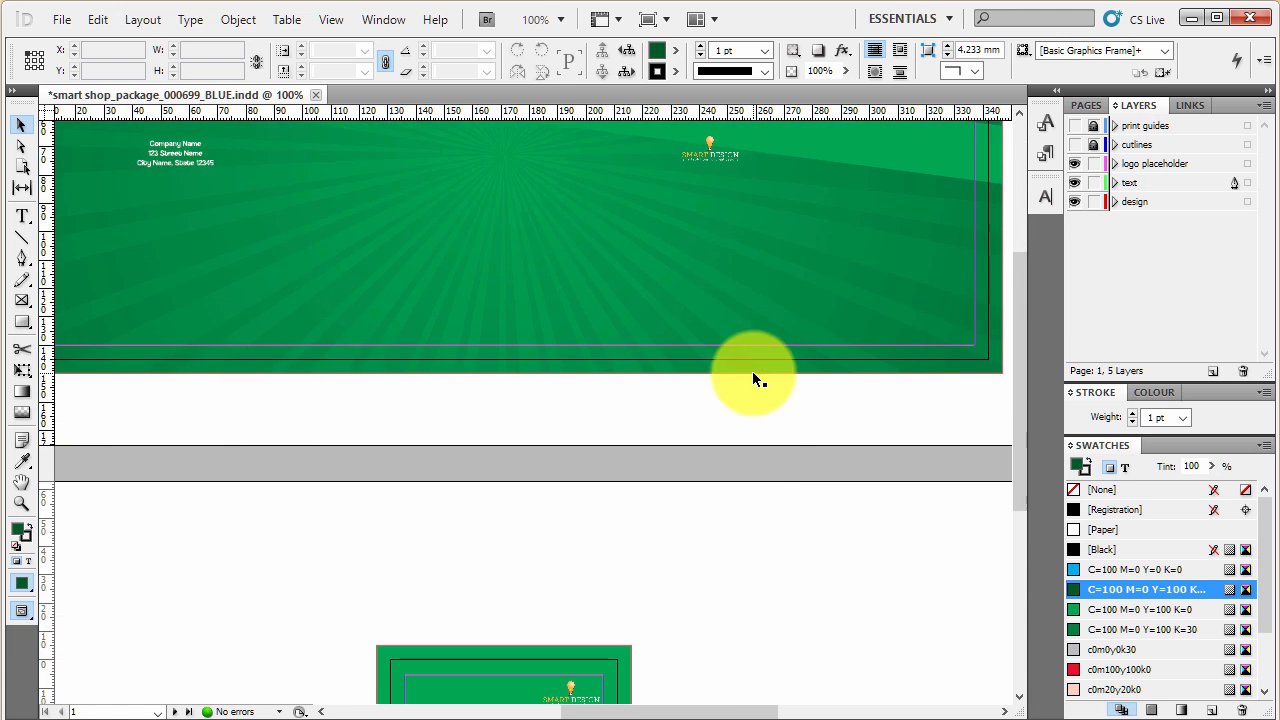
scroll(753, 483, "up", 10)
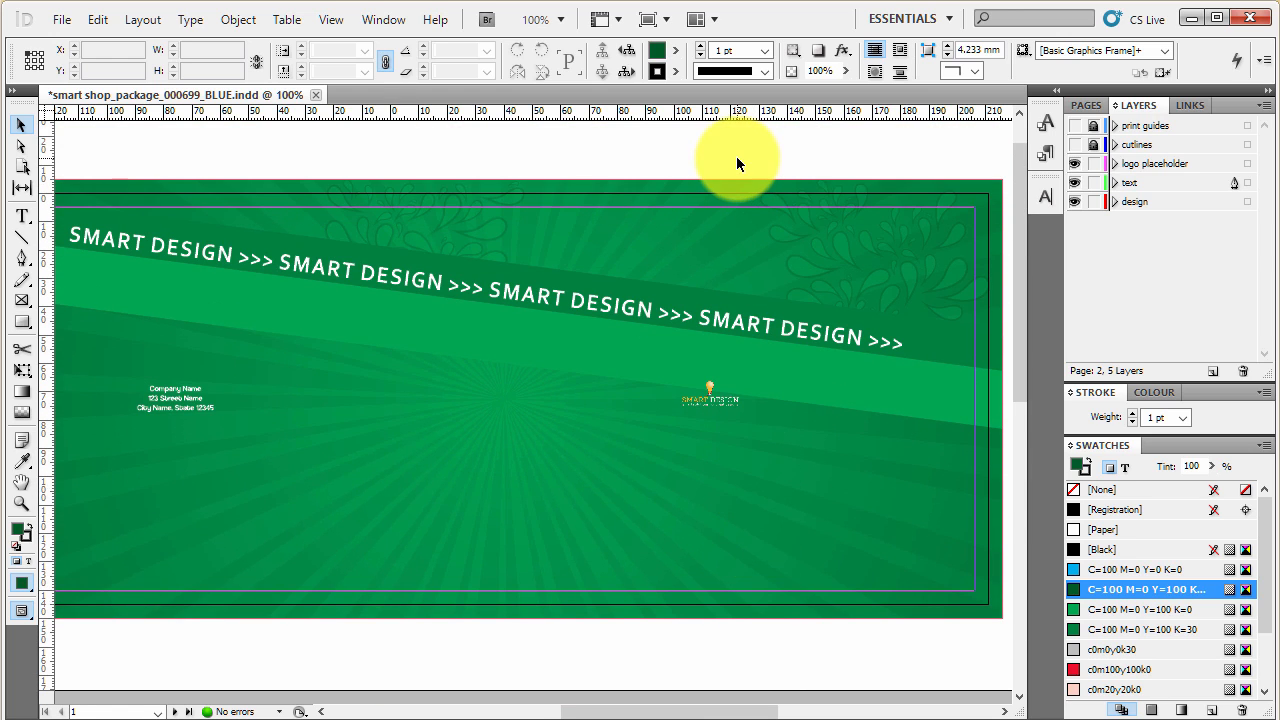
left_click(736, 156)
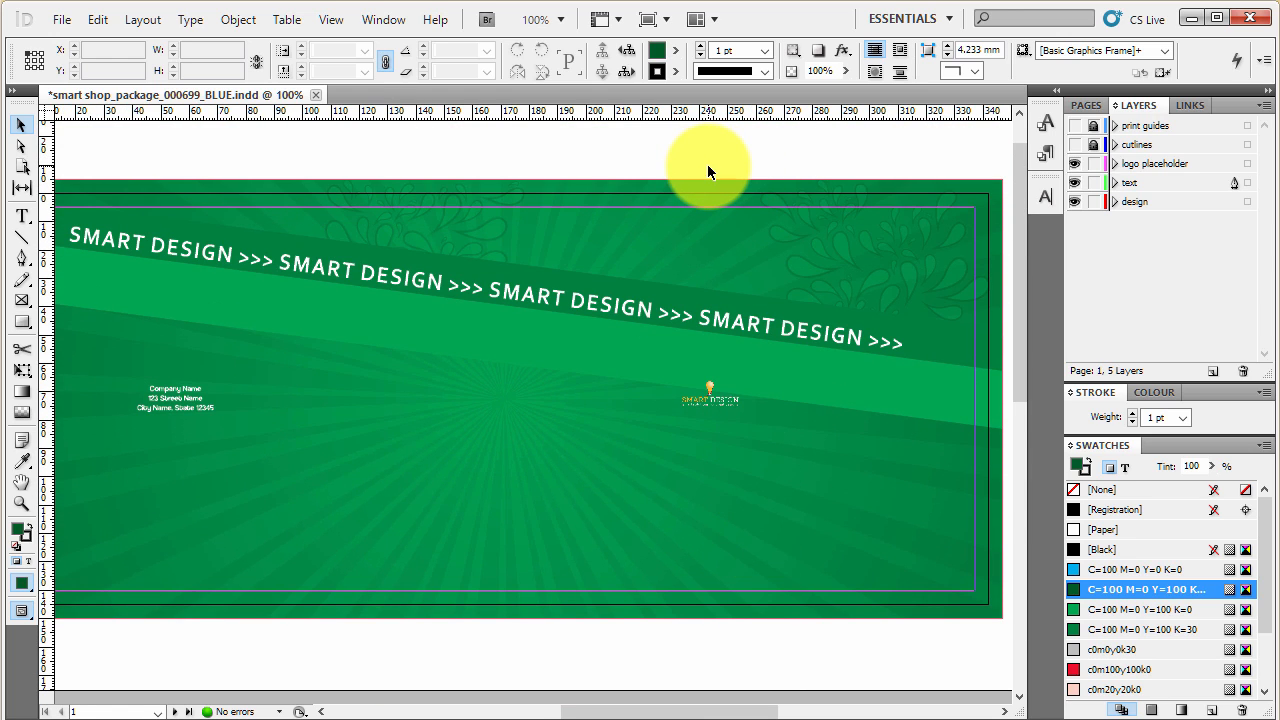